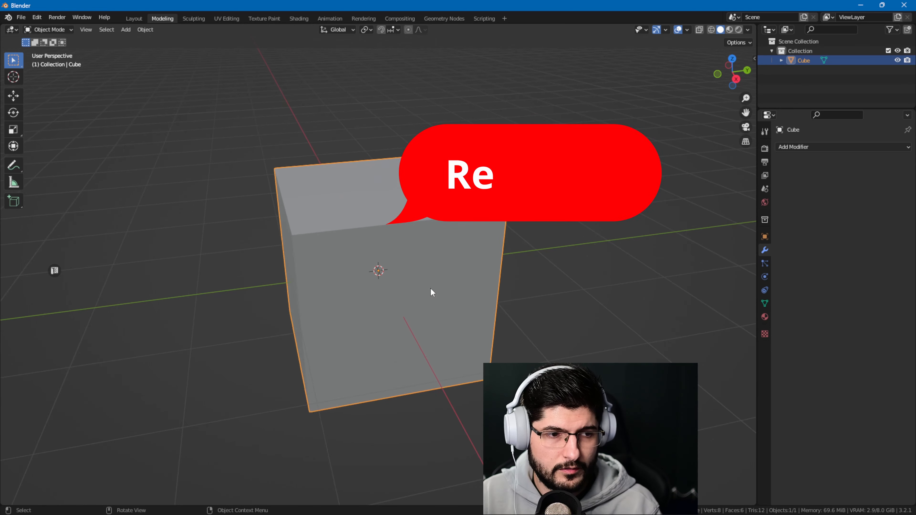
Add a UV sphere and move it along the Y axis so it sits beside the cube
{"action": "key", "text": "shift+a"}
{"action": "mouse_move", "coordinate": [450, 274]}
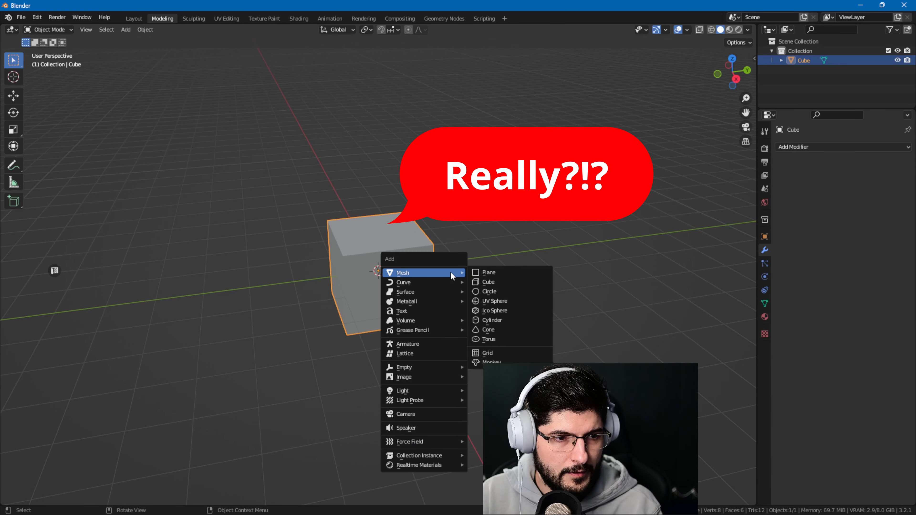
{"action": "left_click", "coordinate": [494, 301]}
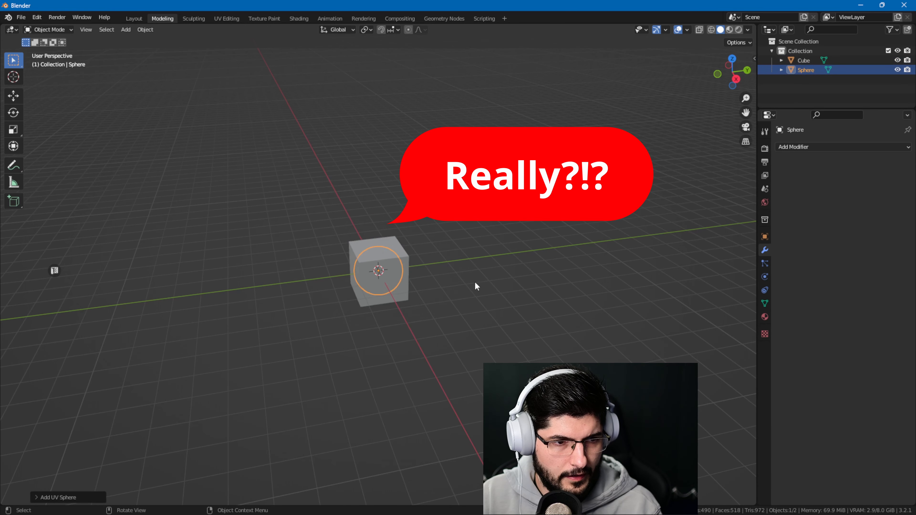
{"action": "key", "text": "g"}
{"action": "key", "text": "y"}
{"action": "left_click", "coordinate": [541, 284]}
Add a Subdivision Surface modifier to the sphere and set its viewport levels to 5
{"action": "scroll", "coordinate": [492, 260], "scroll_direction": "up", "scroll_amount": 6}
{"action": "middle_click_drag", "start_coordinate": [539, 280], "coordinate": [377, 269]}
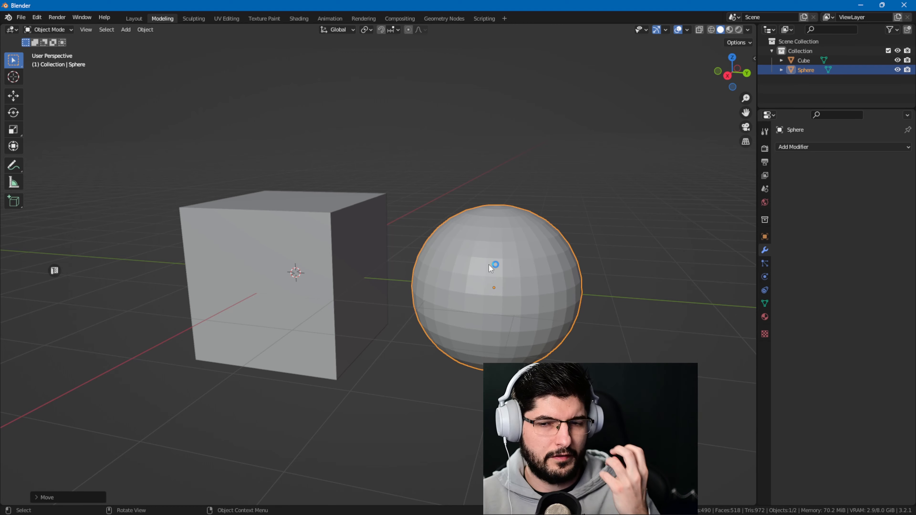
{"action": "middle_click_drag", "start_coordinate": [554, 243], "coordinate": [420, 254]}
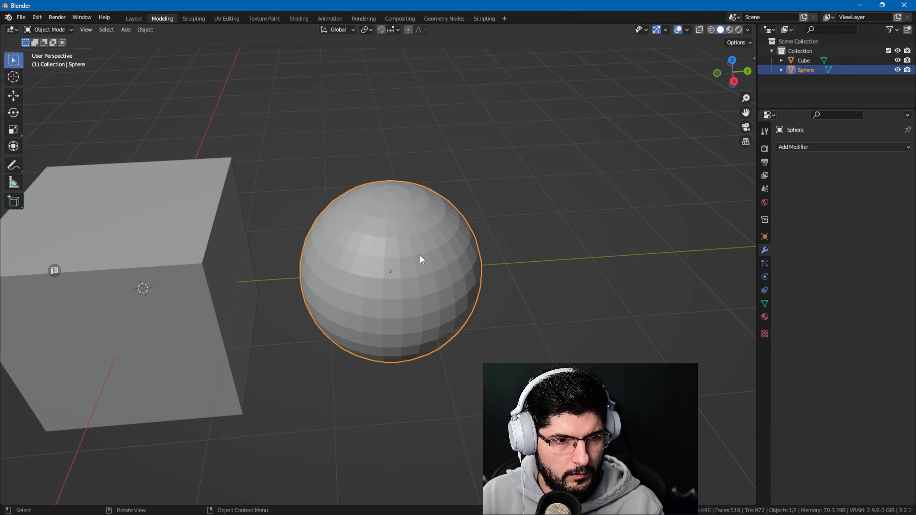
{"action": "scroll", "coordinate": [420, 255], "scroll_direction": "up", "scroll_amount": 2}
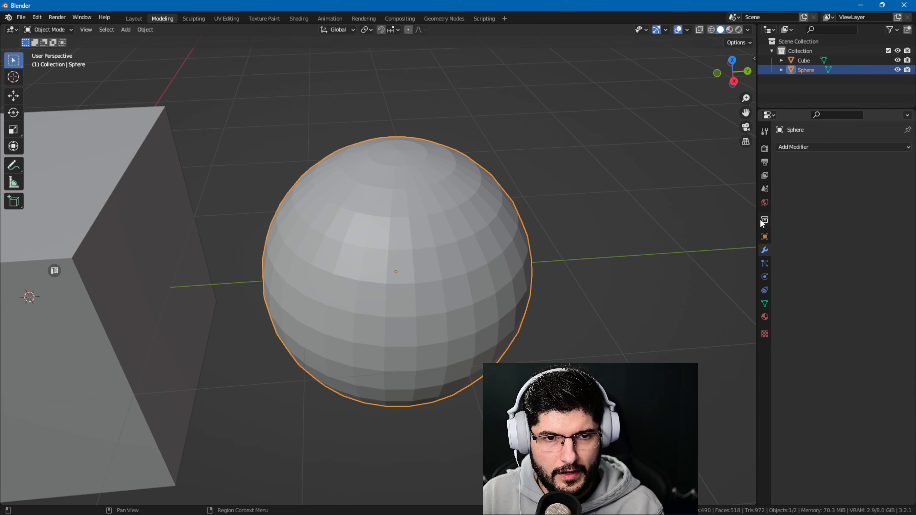
{"action": "left_click", "coordinate": [810, 147]}
{"action": "left_click", "coordinate": [729, 324]}
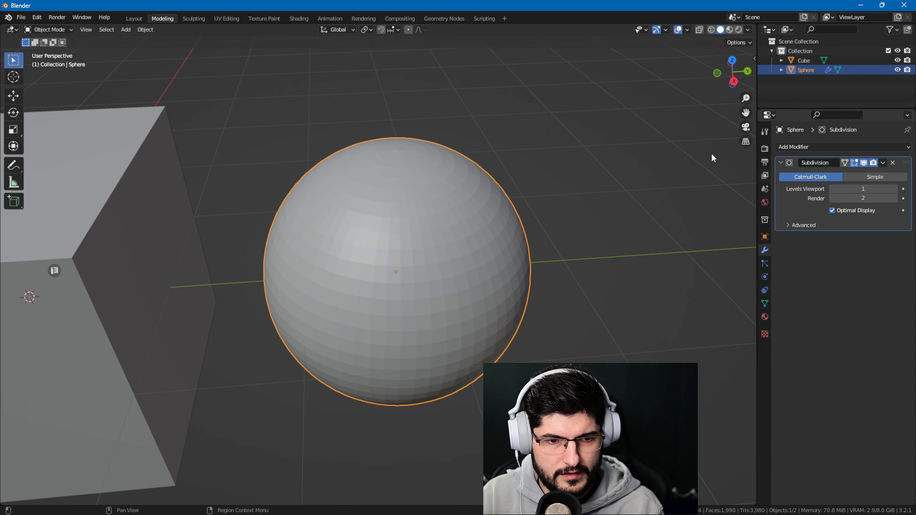
{"action": "left_click", "coordinate": [894, 191]}
{"action": "left_click", "coordinate": [894, 192]}
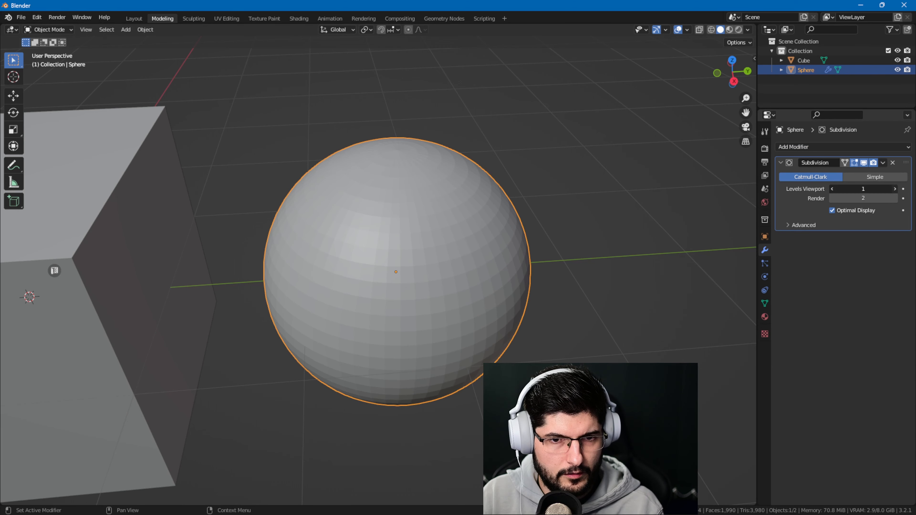
{"action": "left_click", "coordinate": [894, 191]}
{"action": "left_click", "coordinate": [893, 192]}
Shade the sphere smooth and enable Auto Smooth in its mesh normals settings
{"action": "middle_click_drag", "start_coordinate": [519, 205], "coordinate": [492, 217]}
{"action": "scroll", "coordinate": [492, 217], "scroll_direction": "up", "scroll_amount": 1}
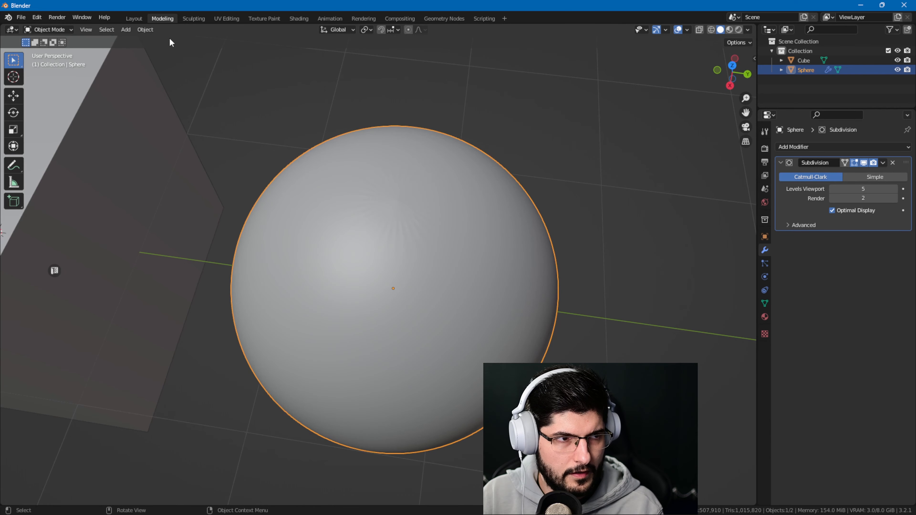
{"action": "left_click", "coordinate": [145, 30]}
{"action": "left_click", "coordinate": [178, 230]}
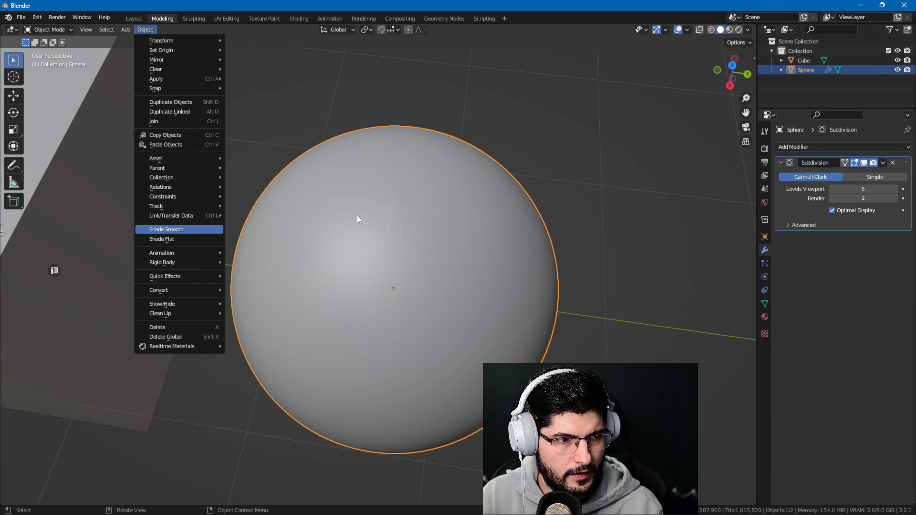
{"action": "left_click", "coordinate": [764, 303]}
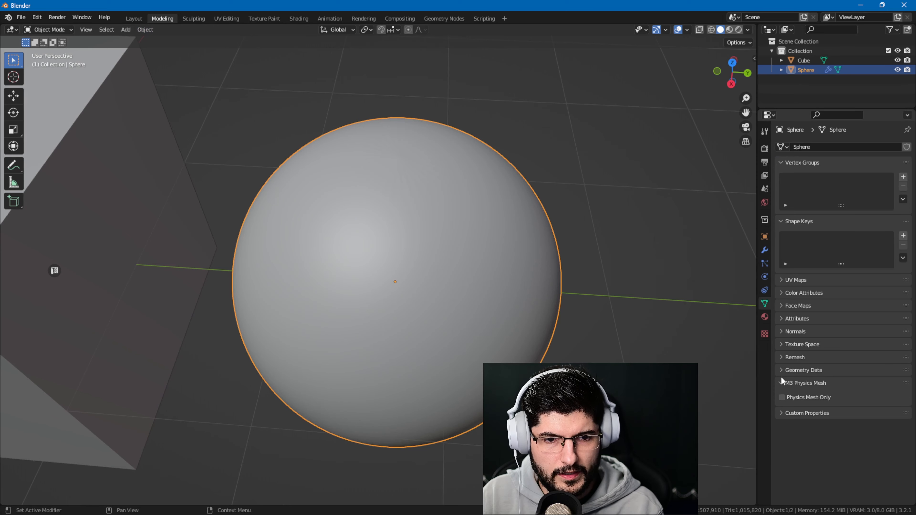
{"action": "left_click", "coordinate": [785, 332]}
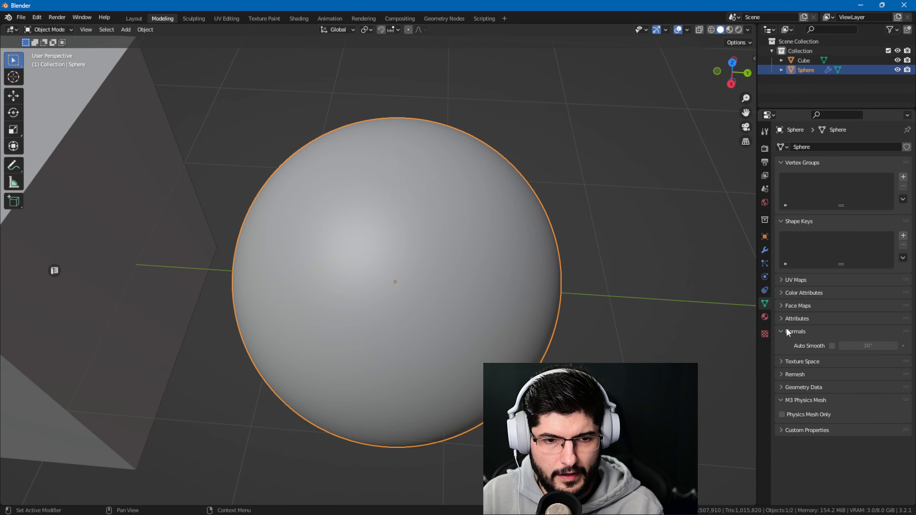
{"action": "left_click", "coordinate": [832, 345]}
{"action": "middle_click_drag", "start_coordinate": [638, 303], "coordinate": [561, 335]}
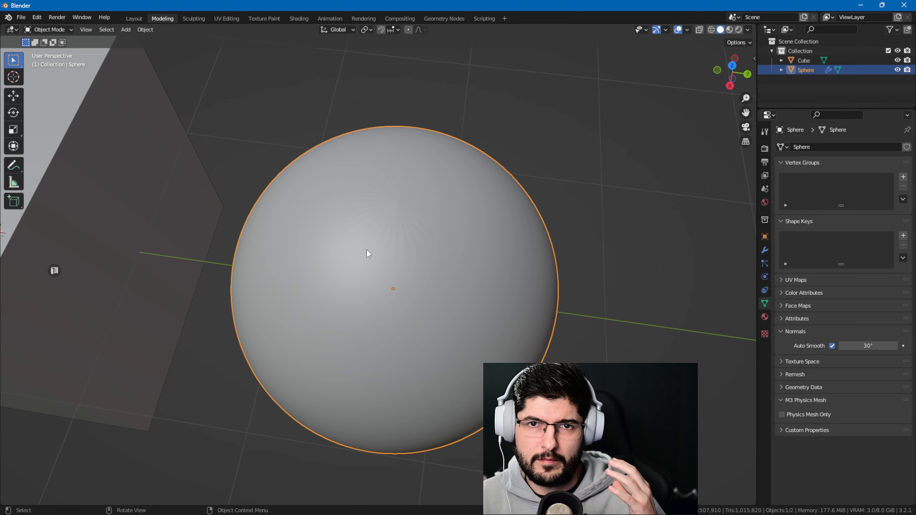
Examine the shading around the sphere's upper pole up close and from a distance
{"action": "scroll", "coordinate": [415, 227], "scroll_direction": "up", "scroll_amount": 4}
{"action": "middle_click_drag", "start_coordinate": [428, 216], "coordinate": [433, 255], "text": "shift"}
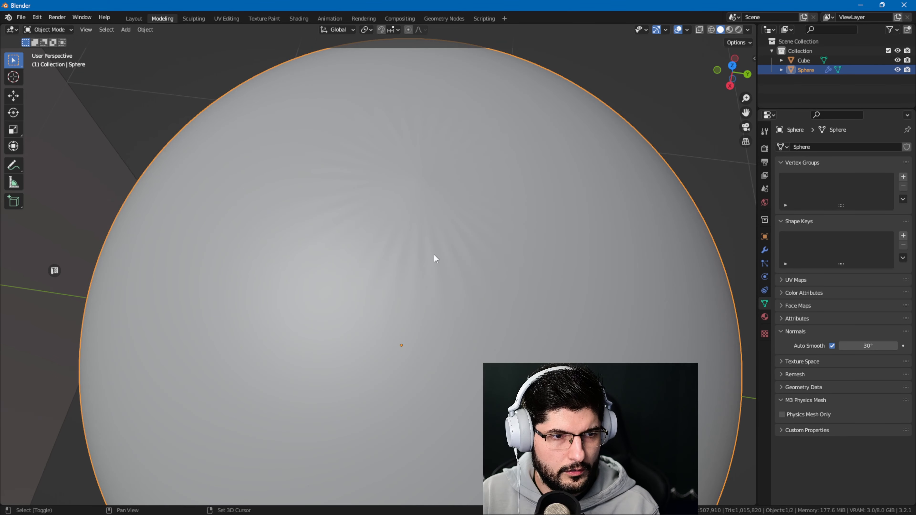
{"action": "middle_click_drag", "start_coordinate": [457, 143], "coordinate": [363, 204], "text": "shift"}
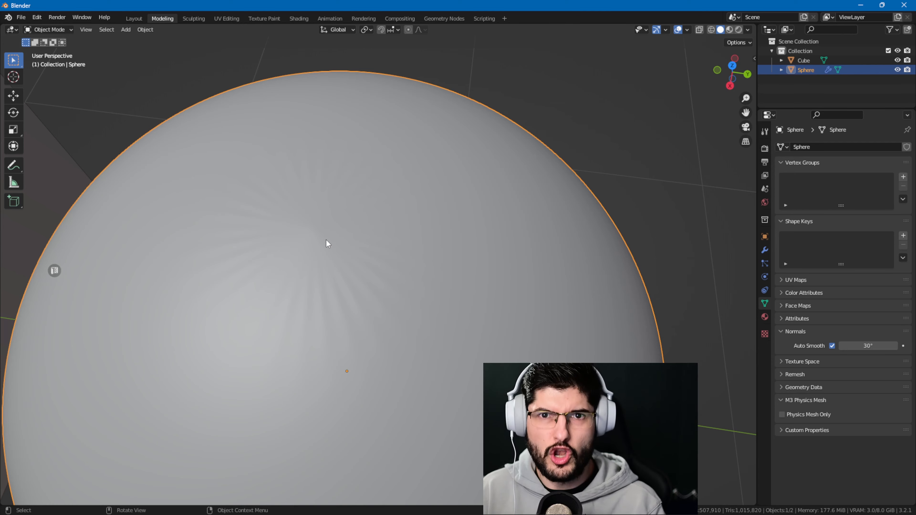
{"action": "scroll", "coordinate": [554, 275], "scroll_direction": "down", "scroll_amount": 5}
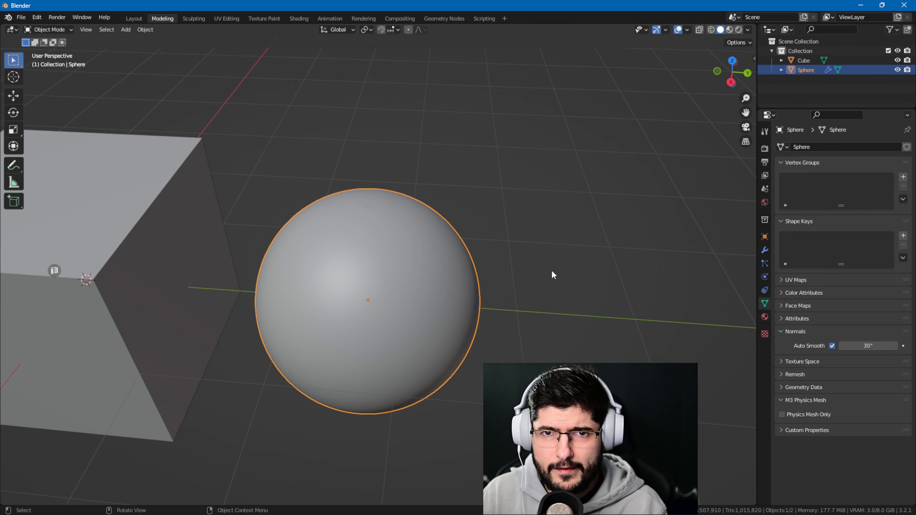
{"action": "middle_click_drag", "start_coordinate": [396, 238], "coordinate": [335, 248], "text": "shift"}
{"action": "scroll", "coordinate": [332, 226], "scroll_direction": "down", "scroll_amount": 1}
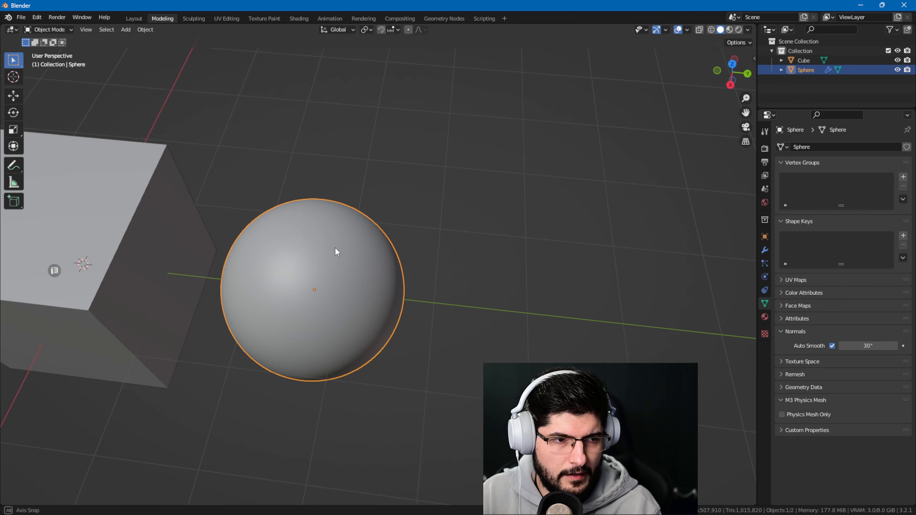
{"action": "scroll", "coordinate": [380, 219], "scroll_direction": "up", "scroll_amount": 2}
{"action": "middle_click_drag", "start_coordinate": [388, 264], "coordinate": [330, 202]}
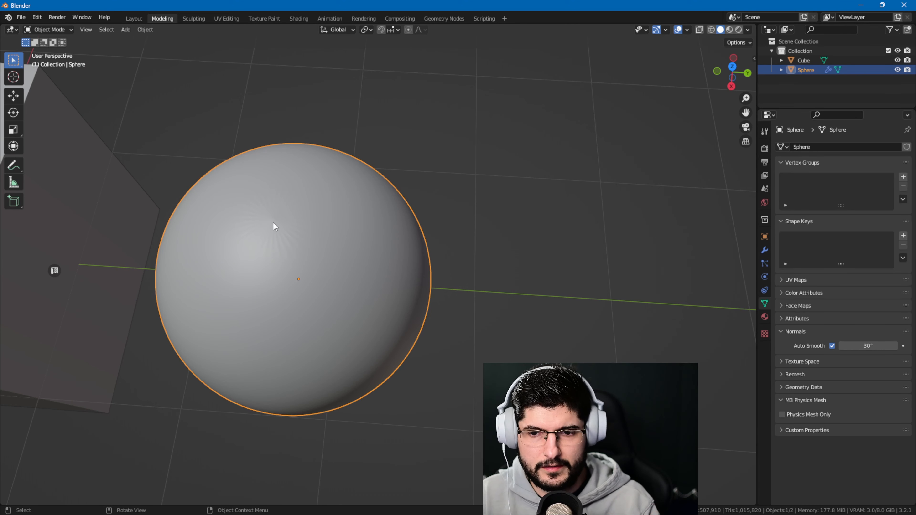
{"action": "scroll", "coordinate": [341, 238], "scroll_direction": "up", "scroll_amount": 1}
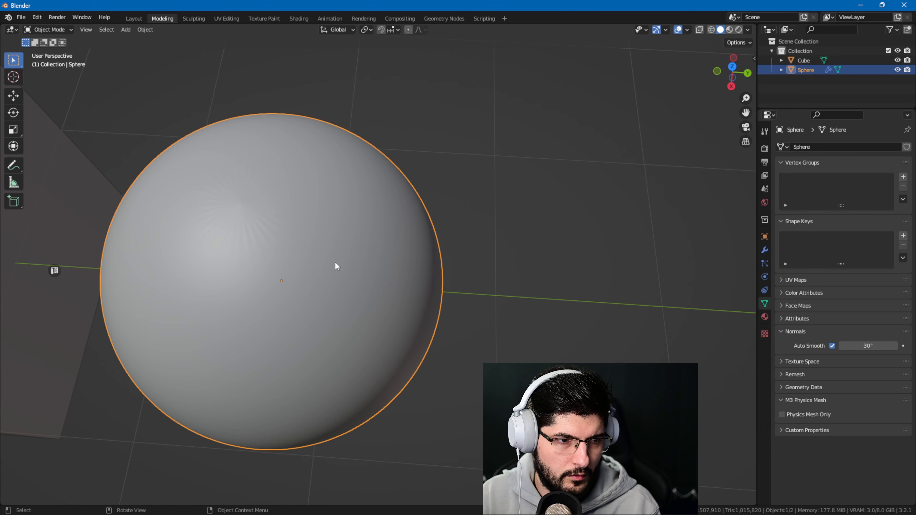
Duplicate the sphere
{"action": "key", "text": "shift+d"}
{"action": "left_click", "coordinate": [323, 247]}
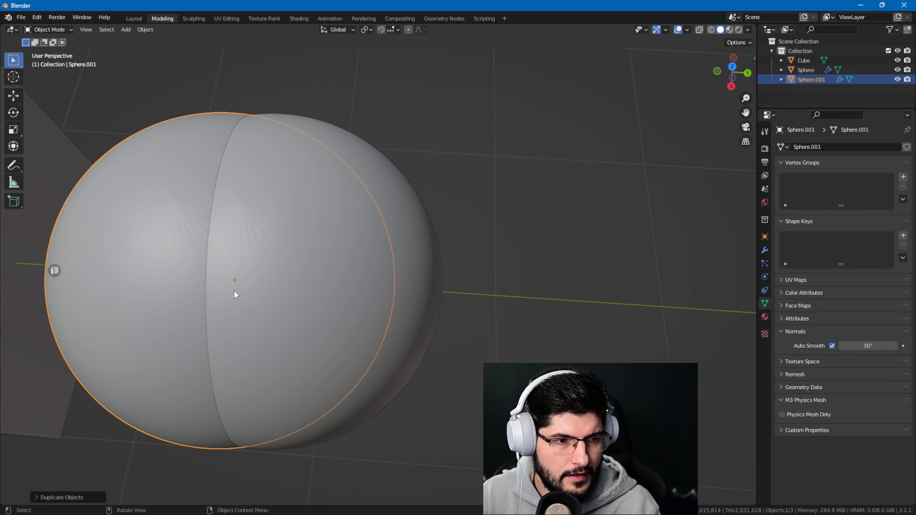
{"action": "key", "text": "g"}
{"action": "key", "text": "y"}
{"action": "right_click", "coordinate": [595, 319]}
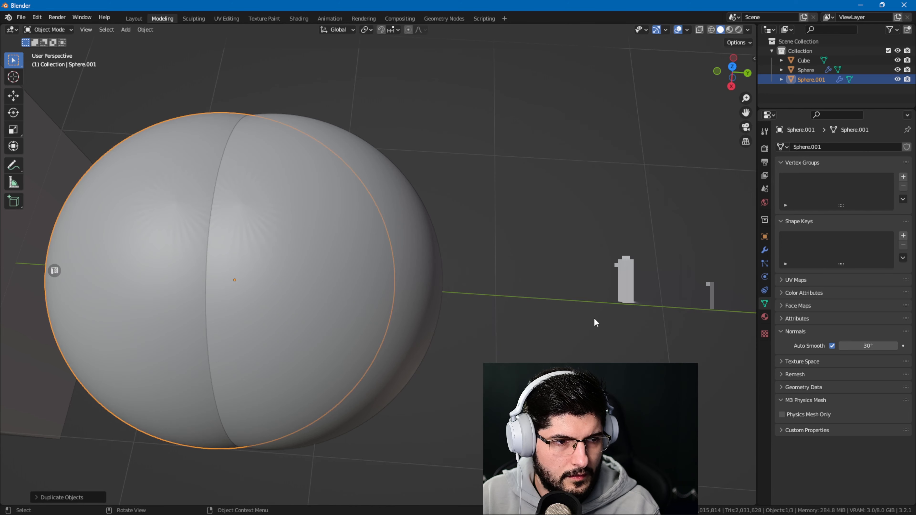
Move the duplicate sphere along the Y axis until it stands clear on the far side of the original sphere
{"action": "key", "text": "g"}
{"action": "key", "text": "y"}
{"action": "left_click", "coordinate": [660, 341]}
{"action": "left_click", "coordinate": [258, 247]}
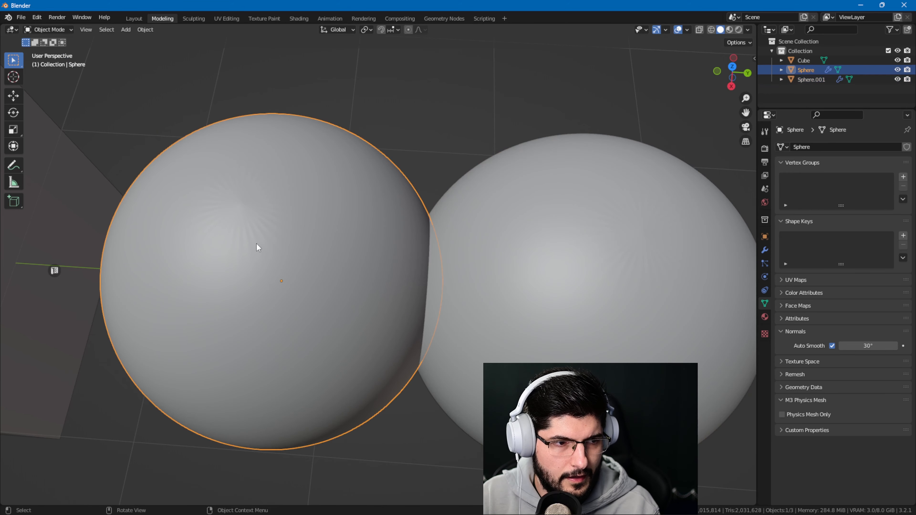
{"action": "left_click", "coordinate": [537, 303]}
{"action": "key", "text": "g"}
{"action": "key", "text": "y"}
{"action": "left_click", "coordinate": [644, 306]}
Inspect the original sphere's pole topology in Edit Mode, then return to Object Mode
{"action": "scroll", "coordinate": [620, 294], "scroll_direction": "down", "scroll_amount": 2}
{"action": "middle_click_drag", "start_coordinate": [332, 264], "coordinate": [293, 257], "text": "shift"}
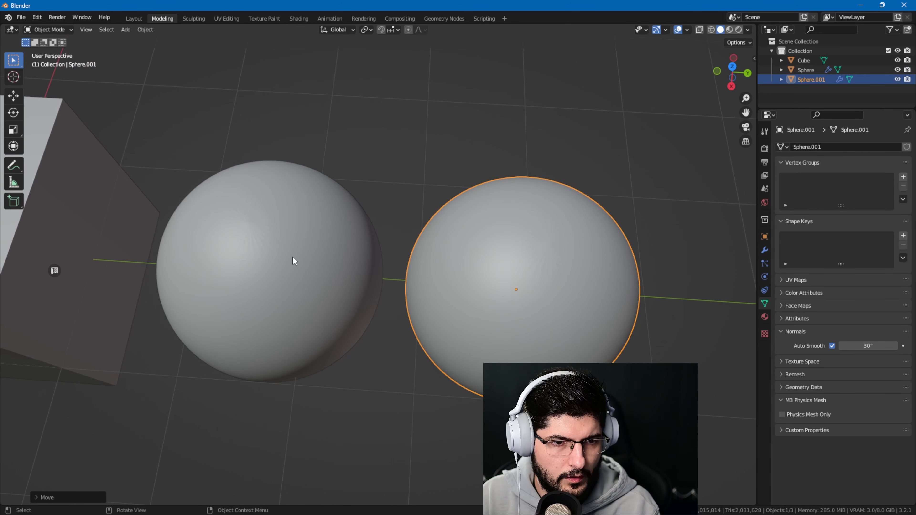
{"action": "left_click", "coordinate": [293, 261]}
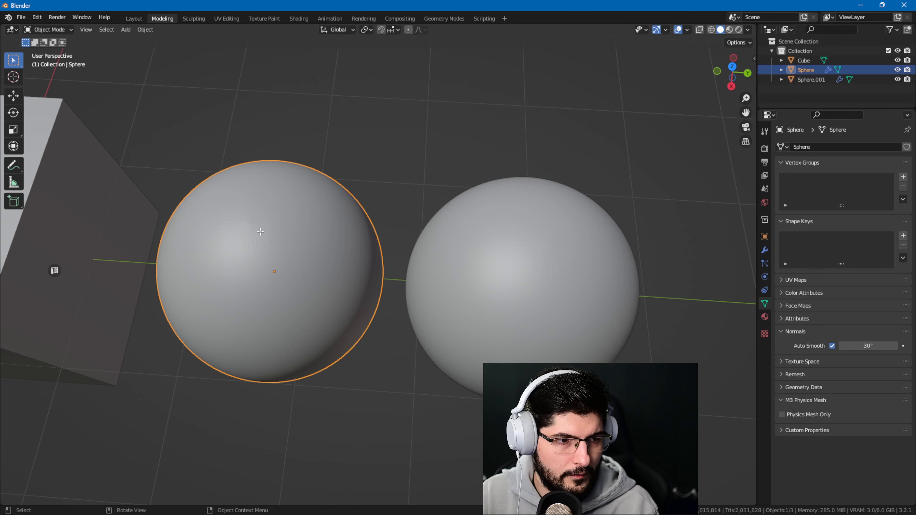
{"action": "key", "text": "Tab"}
{"action": "scroll", "coordinate": [253, 232], "scroll_direction": "up", "scroll_amount": 2}
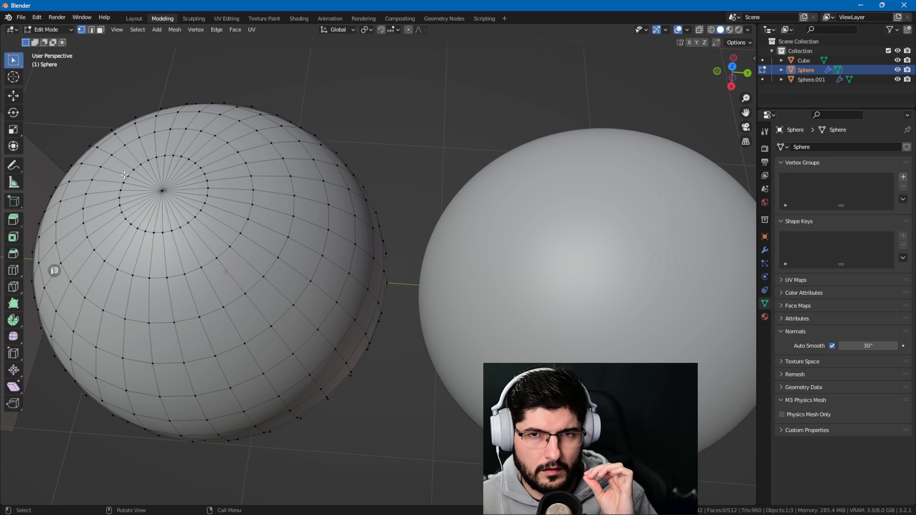
{"action": "key", "text": "Tab"}
Rotate the duplicate sphere 90° in the back orthographic view so its poles point sideways
{"action": "scroll", "coordinate": [296, 233], "scroll_direction": "down", "scroll_amount": 1}
{"action": "left_click", "coordinate": [526, 311]}
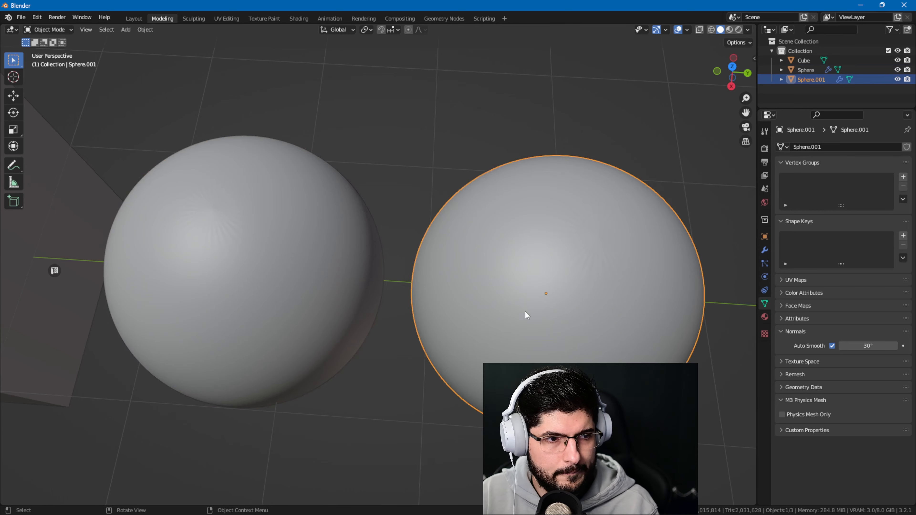
{"action": "middle_click_drag", "start_coordinate": [525, 311], "coordinate": [492, 271], "text": "shift"}
{"action": "middle_click_drag", "start_coordinate": [403, 202], "coordinate": [515, 212]}
{"action": "type", "text": "r90"}
{"action": "key", "text": "Return"}
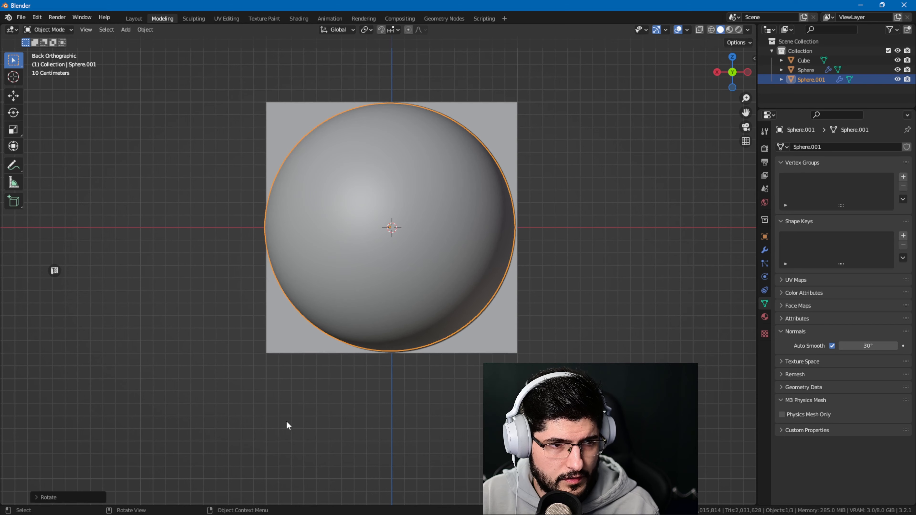
{"action": "left_click", "coordinate": [86, 497]}
{"action": "left_click", "coordinate": [123, 461]}
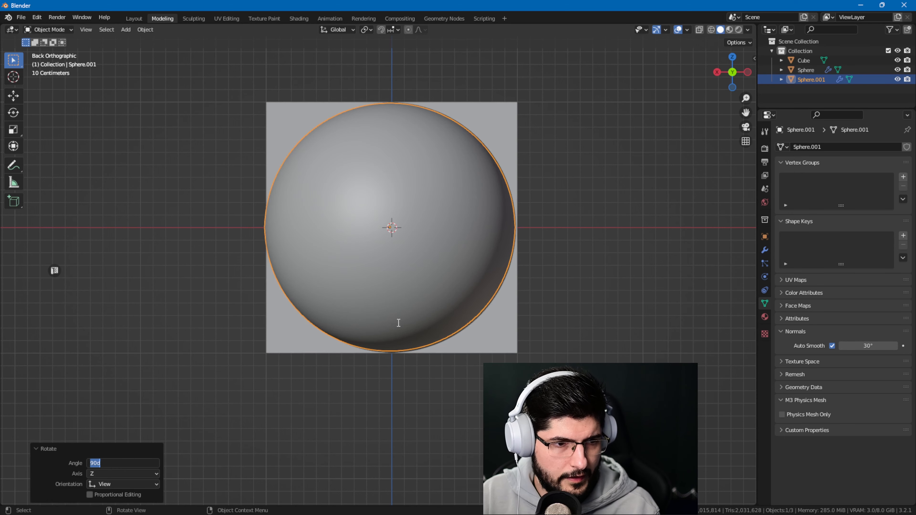
{"action": "left_click", "coordinate": [357, 271]}
Compare the surface shading of the original sphere with that of the rotated duplicate
{"action": "middle_click_drag", "start_coordinate": [358, 272], "coordinate": [461, 299]}
{"action": "middle_click_drag", "start_coordinate": [482, 251], "coordinate": [446, 287]}
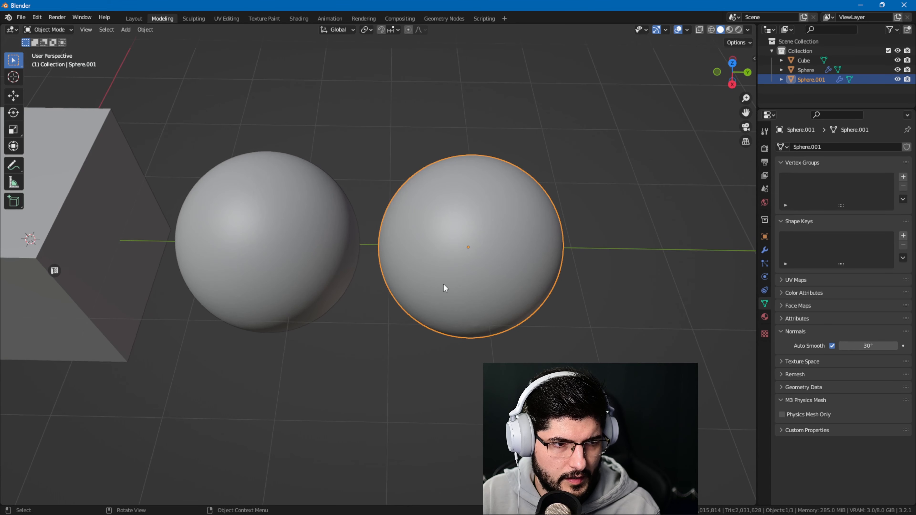
{"action": "left_click", "coordinate": [343, 218]}
{"action": "left_click", "coordinate": [509, 223]}
{"action": "middle_click_drag", "start_coordinate": [509, 223], "coordinate": [419, 239]}
{"action": "scroll", "coordinate": [419, 239], "scroll_direction": "up", "scroll_amount": 2}
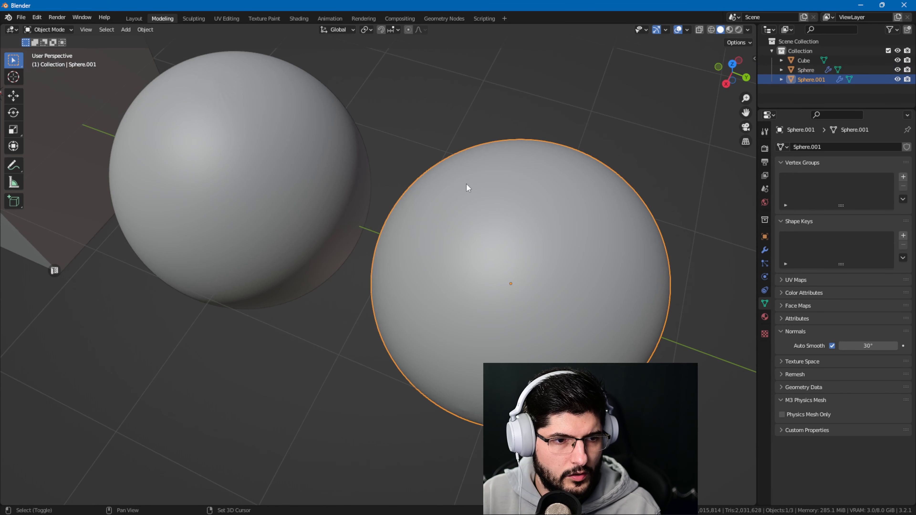
{"action": "middle_click_drag", "start_coordinate": [466, 184], "coordinate": [458, 252], "text": "shift"}
{"action": "left_click", "coordinate": [234, 210]}
{"action": "left_click", "coordinate": [506, 332]}
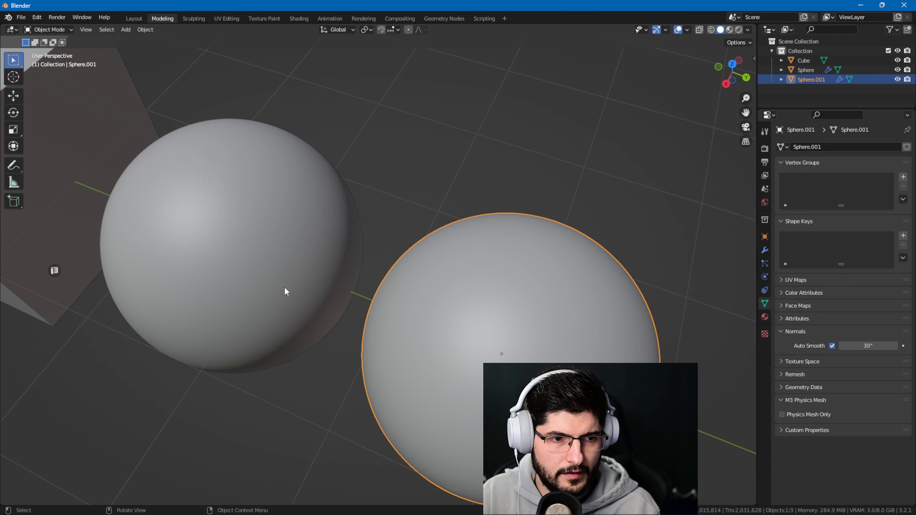
Add a Data Transfer modifier to the original sphere below its Subdivision modifier
{"action": "left_click", "coordinate": [263, 252]}
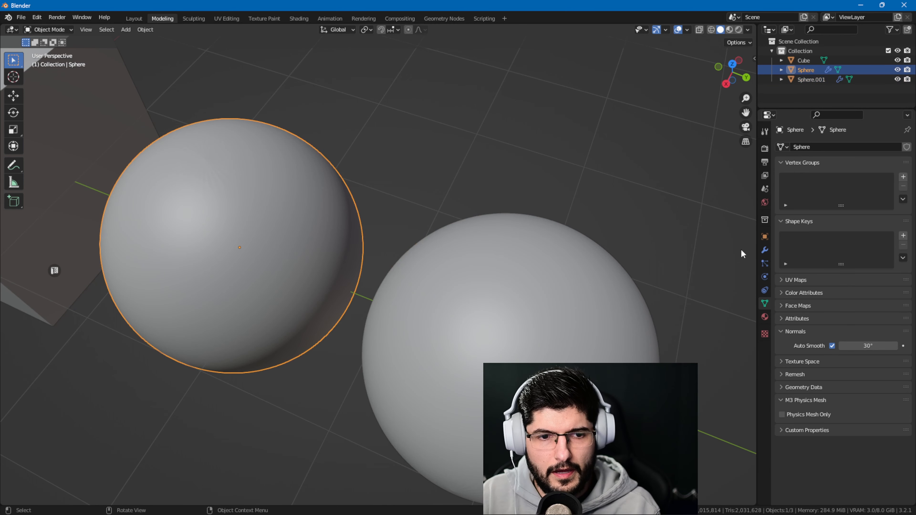
{"action": "left_click", "coordinate": [765, 250]}
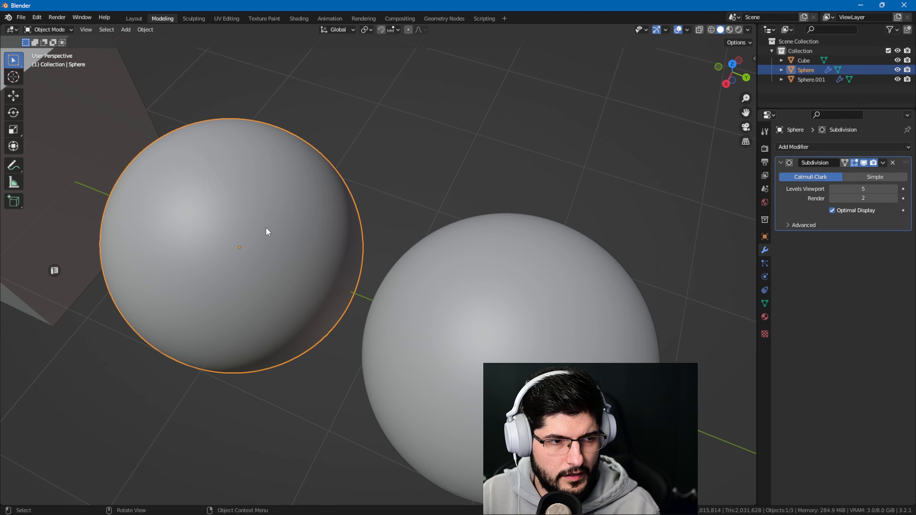
{"action": "middle_click_drag", "start_coordinate": [270, 219], "coordinate": [386, 211], "text": "shift"}
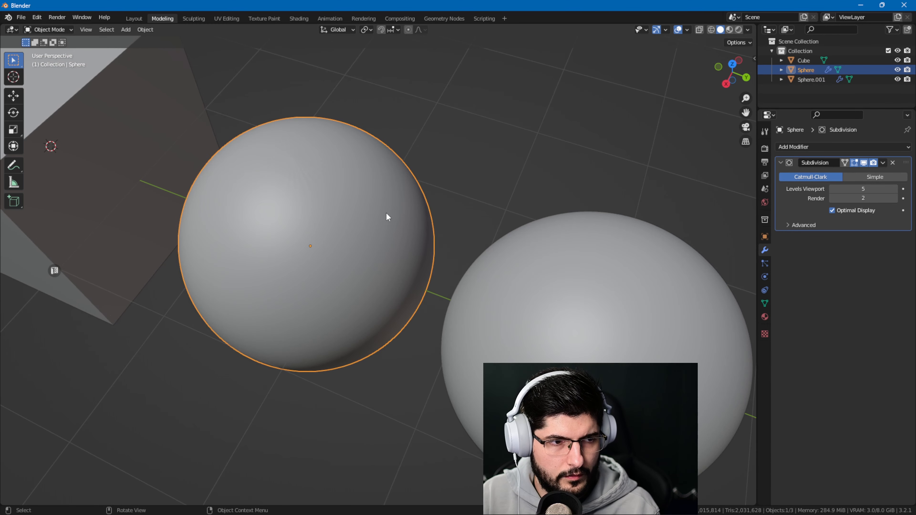
{"action": "left_click", "coordinate": [800, 148]}
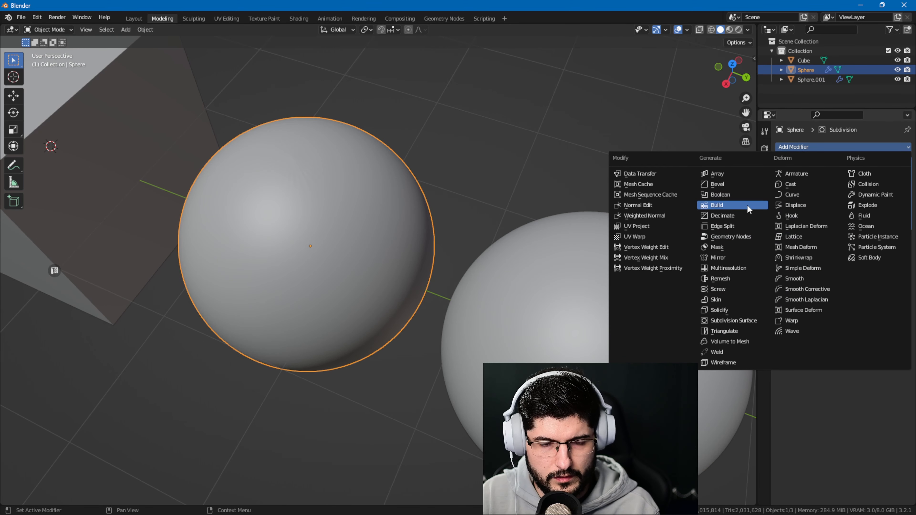
{"action": "left_click", "coordinate": [665, 175]}
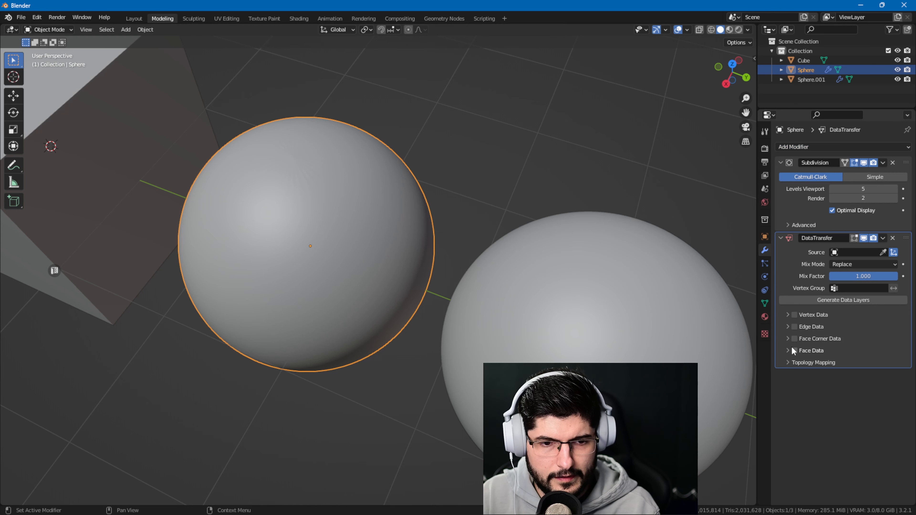
Enable Face Corner Data in the Data Transfer modifier, transferring Custom Normals with Nearest Face Interpolated mapping
{"action": "left_click", "coordinate": [786, 350]}
{"action": "left_click", "coordinate": [787, 338]}
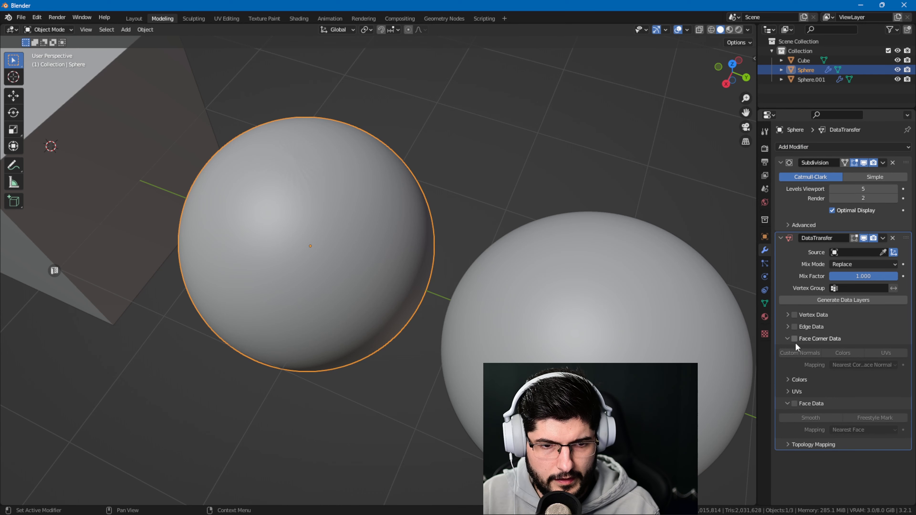
{"action": "left_click", "coordinate": [794, 339]}
{"action": "left_click", "coordinate": [816, 353]}
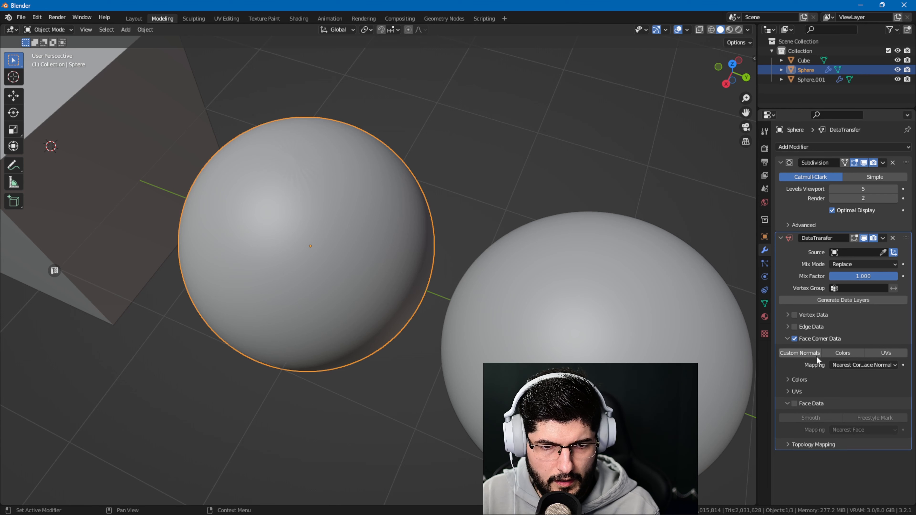
{"action": "left_click", "coordinate": [845, 366]}
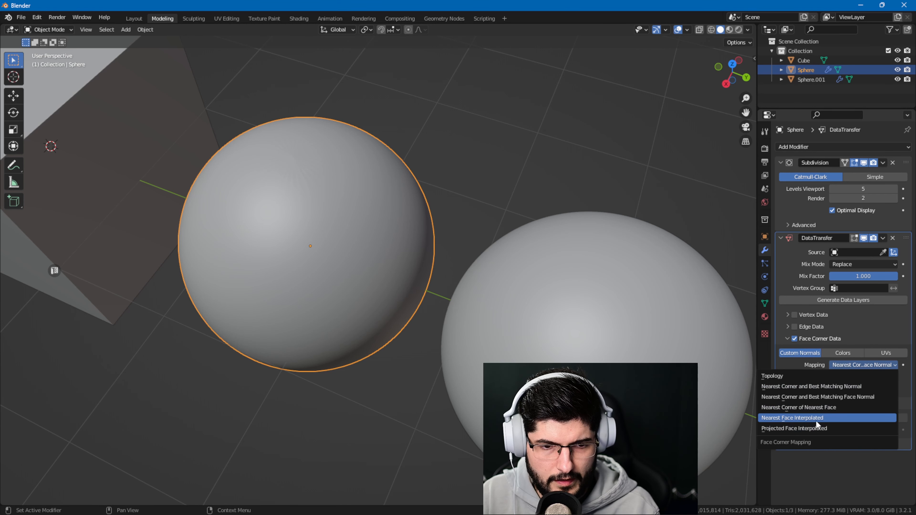
{"action": "left_click", "coordinate": [803, 418]}
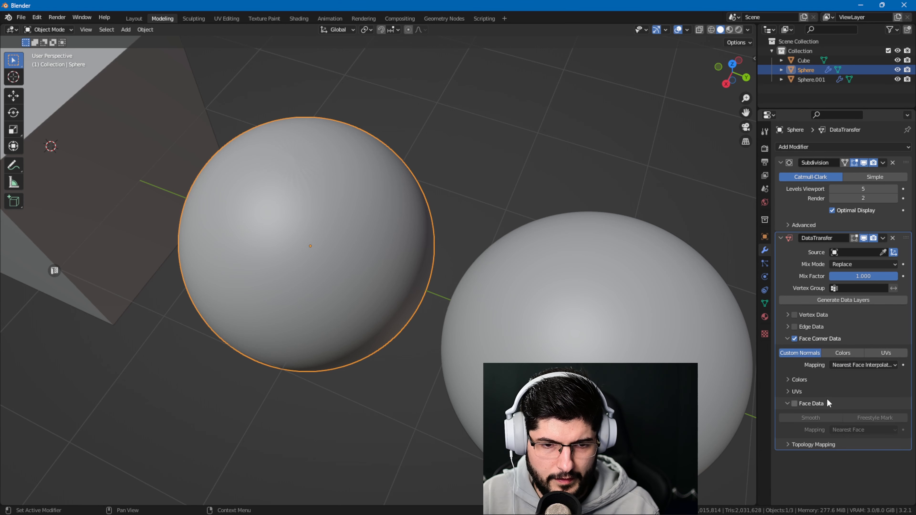
Set Sphere.001 as the source object of the original sphere's Data Transfer modifier
{"action": "left_click", "coordinate": [786, 392]}
{"action": "left_click", "coordinate": [786, 390]}
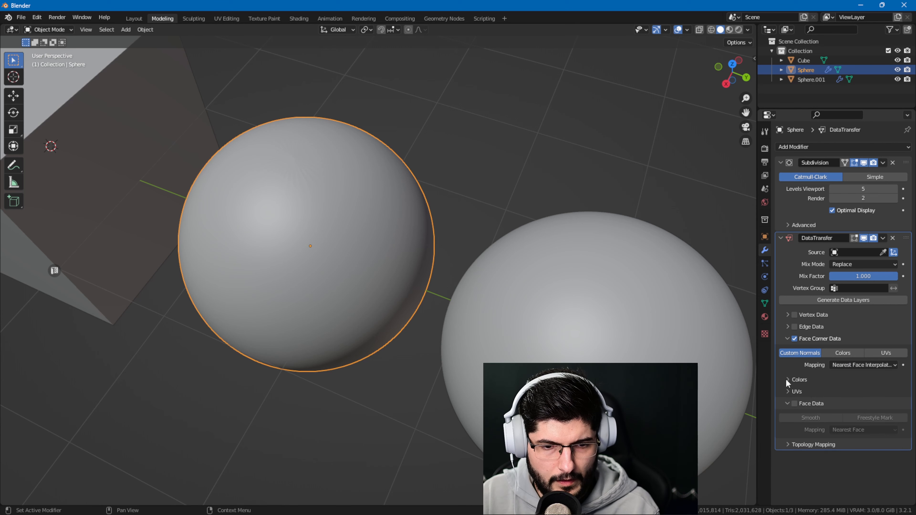
{"action": "left_click", "coordinate": [786, 379]}
{"action": "left_click", "coordinate": [786, 379]}
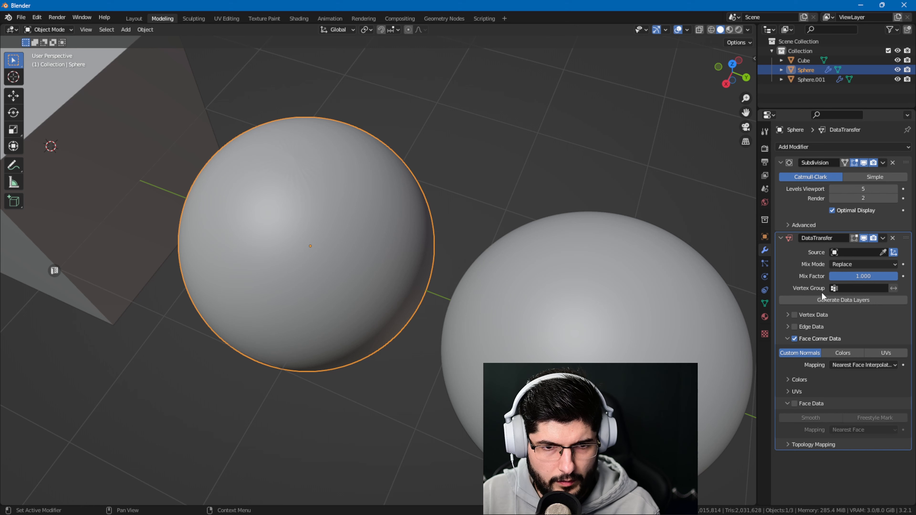
{"action": "left_click", "coordinate": [853, 252]}
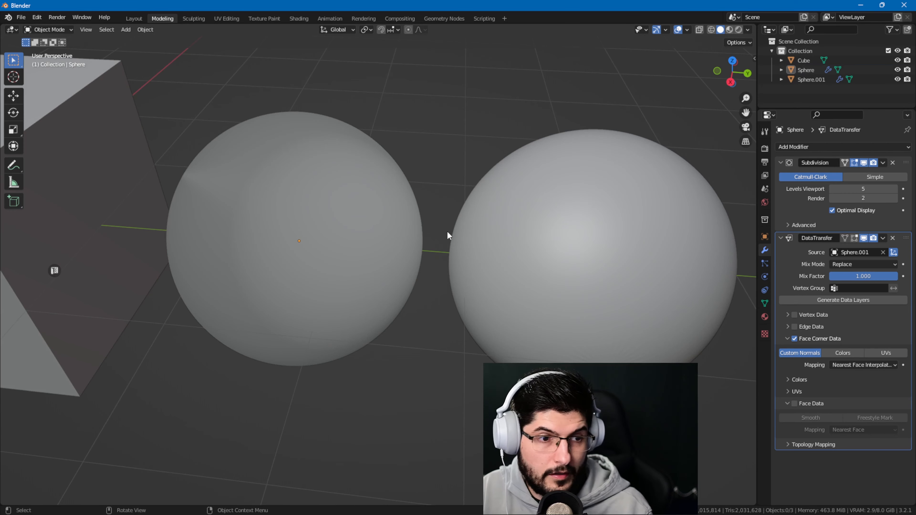
Compare the original sphere's shading with the rotated duplicate's, and lower the duplicate's viewport subdivision level
{"action": "left_click", "coordinate": [251, 203]}
{"action": "middle_click_drag", "start_coordinate": [252, 203], "coordinate": [286, 286], "text": "shift"}
{"action": "scroll", "coordinate": [329, 249], "scroll_direction": "up", "scroll_amount": 2}
{"action": "middle_click_drag", "start_coordinate": [284, 186], "coordinate": [279, 204]}
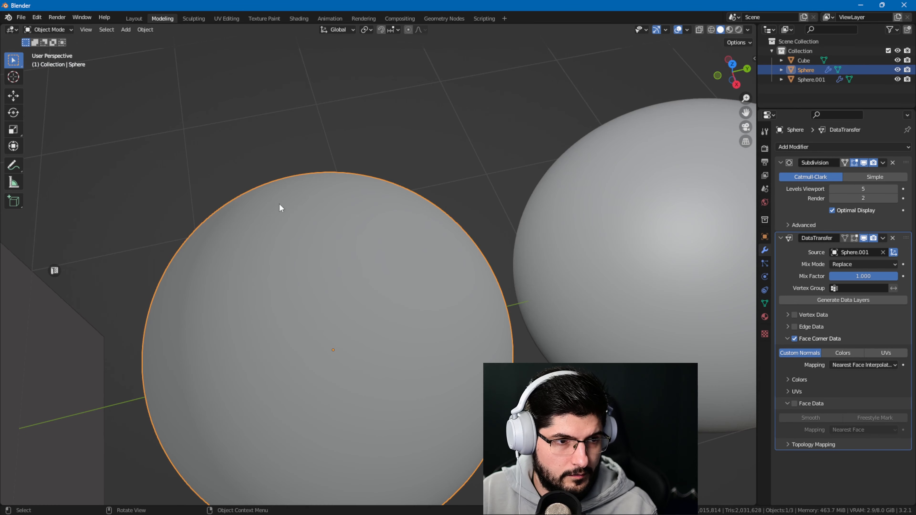
{"action": "middle_click_drag", "start_coordinate": [362, 273], "coordinate": [375, 225]}
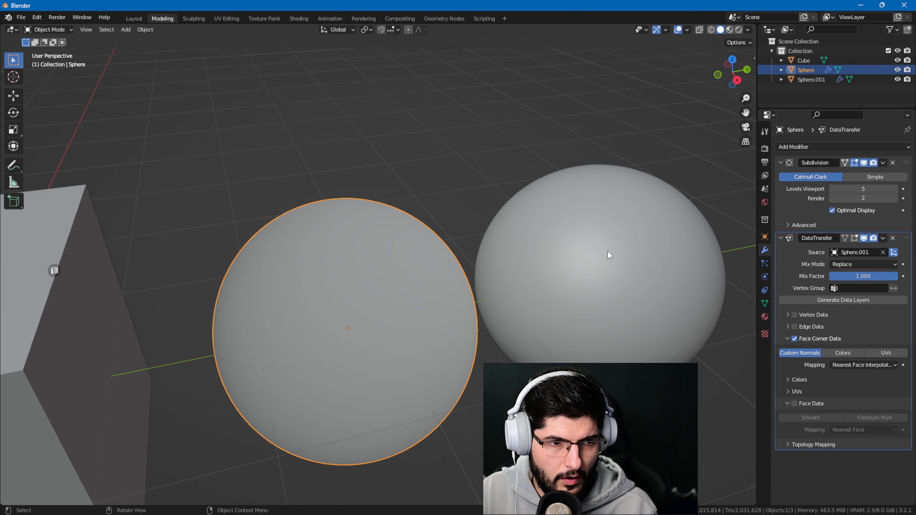
{"action": "left_click", "coordinate": [577, 234]}
{"action": "left_click", "coordinate": [348, 295]}
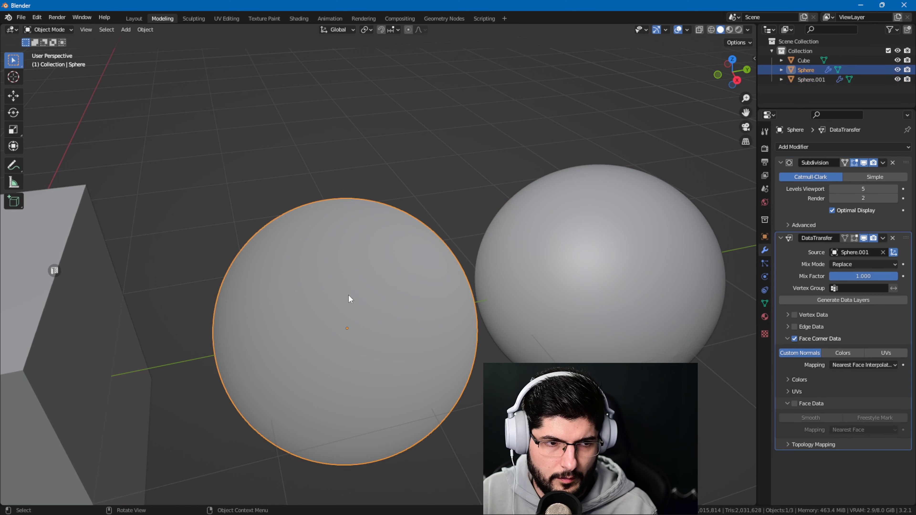
{"action": "left_click", "coordinate": [652, 241]}
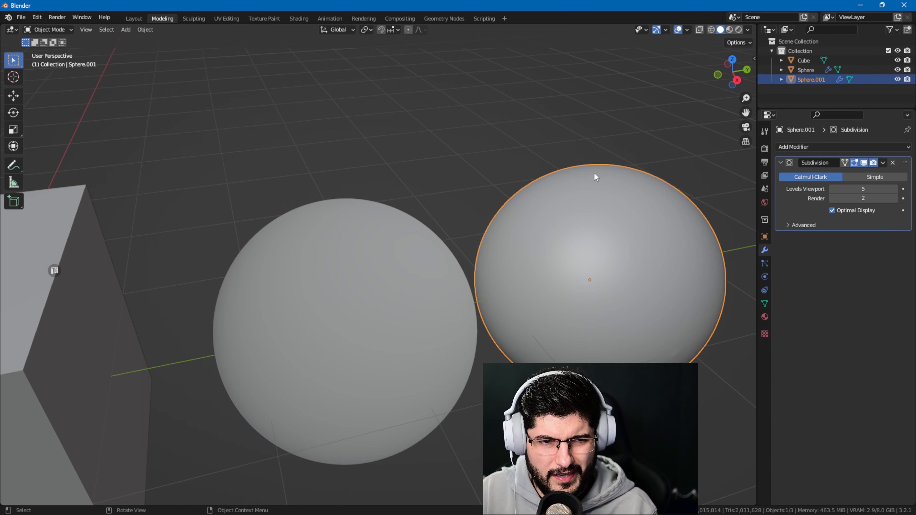
{"action": "middle_click_drag", "start_coordinate": [603, 249], "coordinate": [653, 205]}
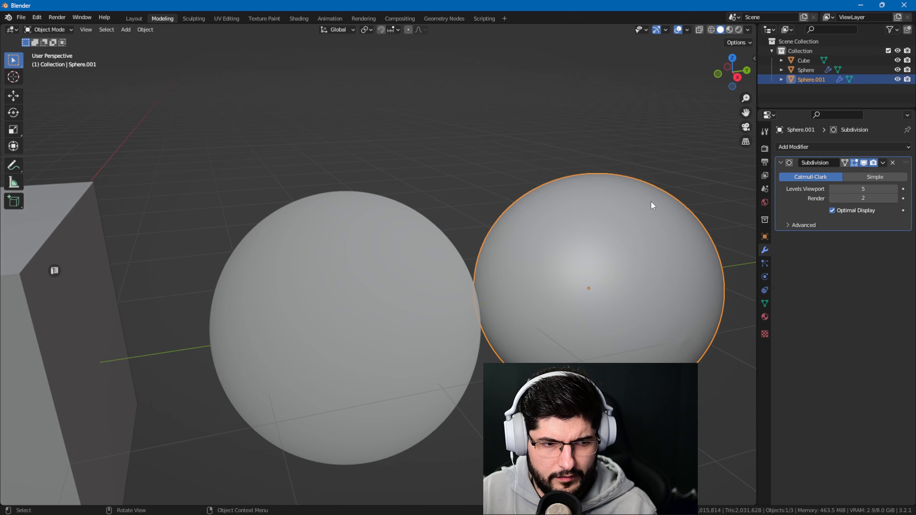
{"action": "left_click", "coordinate": [831, 189]}
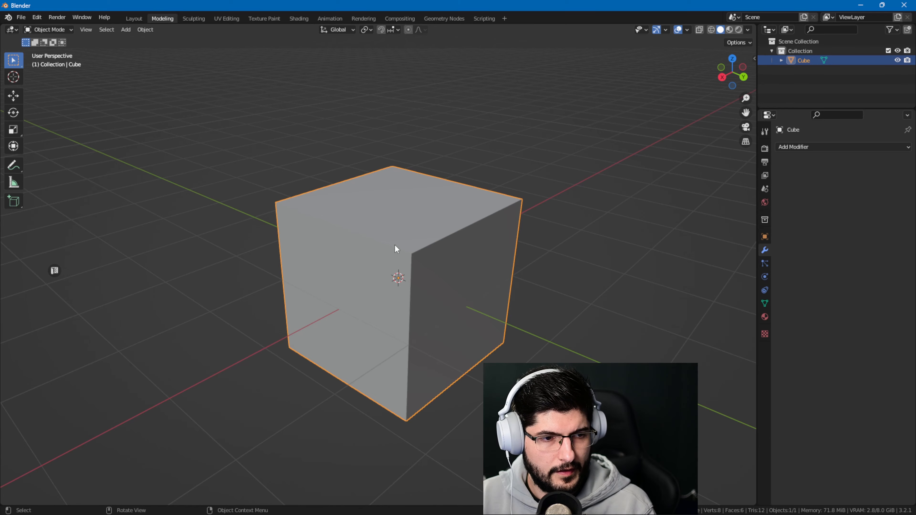
{"action": "middle_click_drag", "start_coordinate": [395, 245], "coordinate": [369, 242]}
{"action": "key", "text": "Tab"}
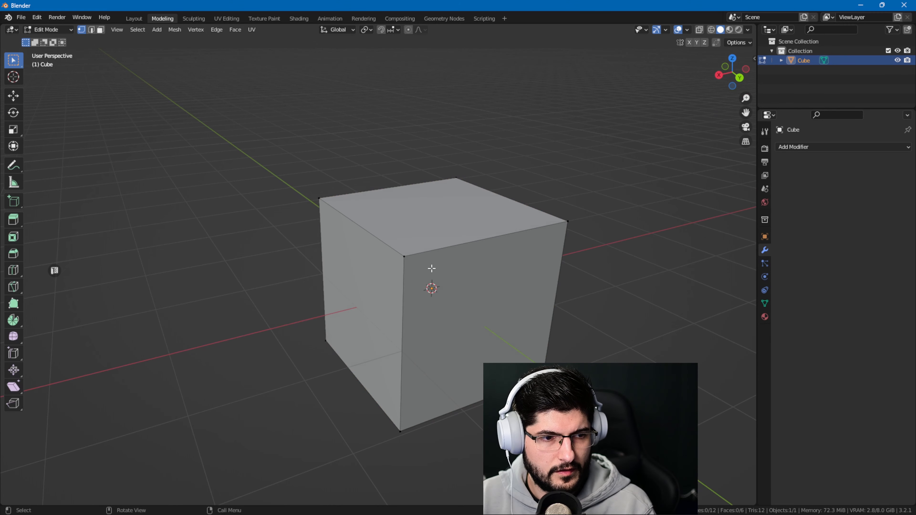
{"action": "key", "text": "Tab"}
{"action": "middle_click_drag", "start_coordinate": [437, 302], "coordinate": [513, 288]}
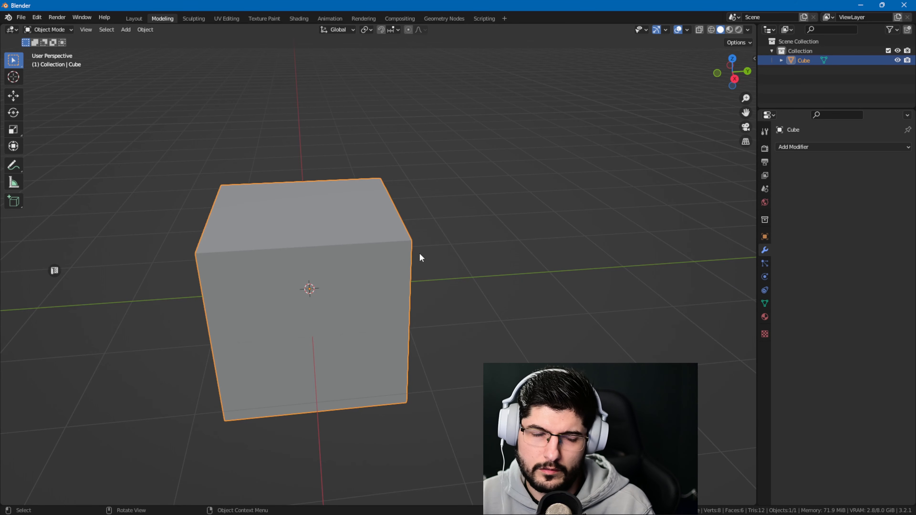
{"action": "middle_click_drag", "start_coordinate": [420, 252], "coordinate": [371, 248]}
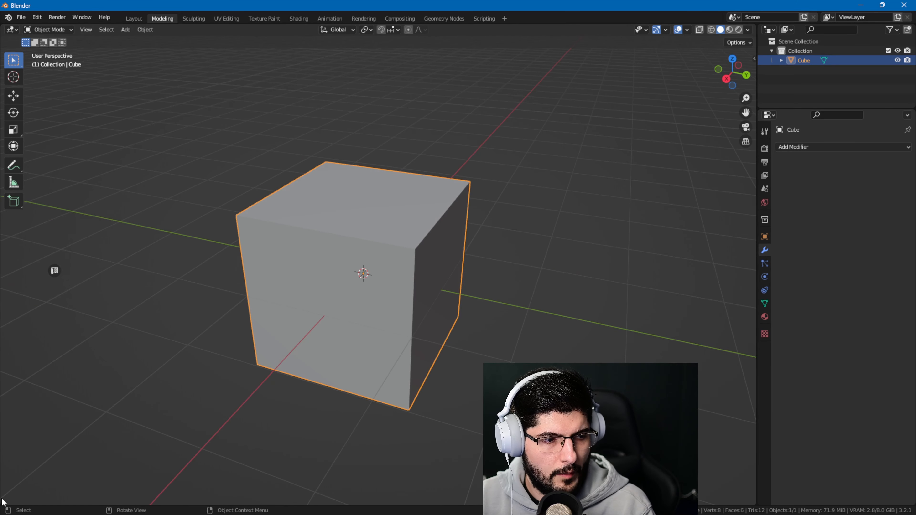
Split the 3D viewport vertically and turn the new area on its left into a UV Editor
{"action": "left_click_drag", "start_coordinate": [3, 503], "coordinate": [310, 498]}
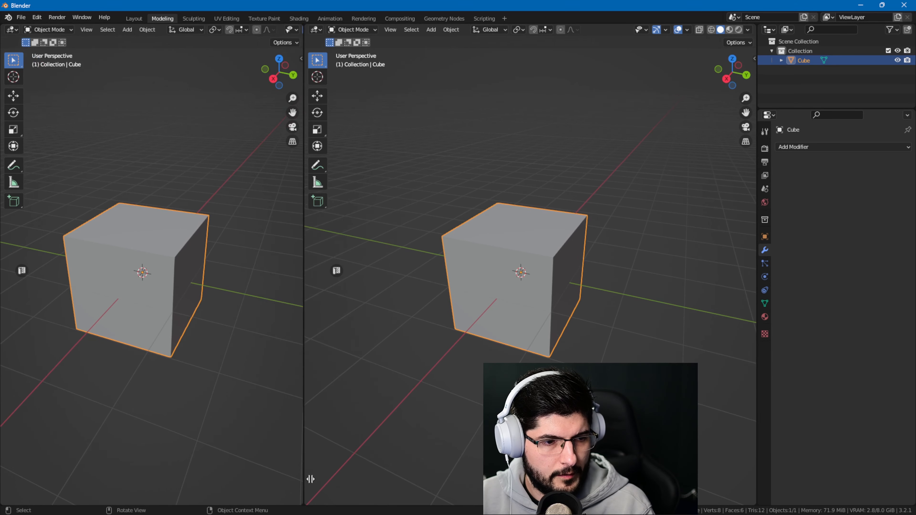
{"action": "left_click", "coordinate": [12, 30]}
{"action": "left_click", "coordinate": [35, 67]}
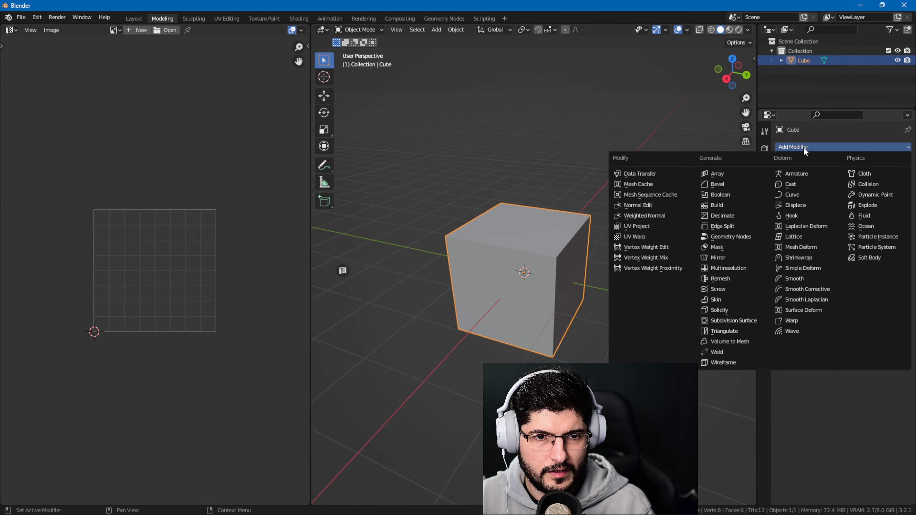
Add a Subdivision Surface modifier to the cube and set its viewport levels to 5
{"action": "left_click", "coordinate": [804, 146]}
{"action": "left_click", "coordinate": [746, 324]}
{"action": "scroll", "coordinate": [627, 213], "scroll_direction": "up", "scroll_amount": 2}
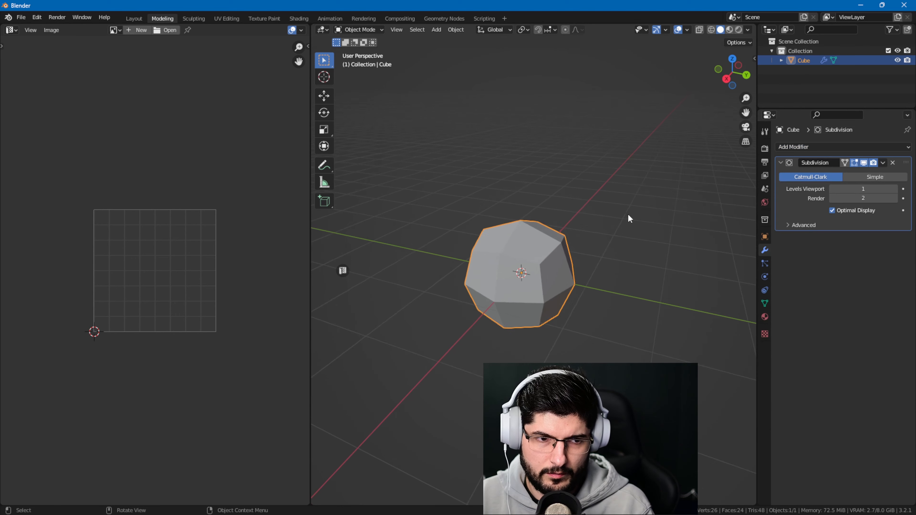
{"action": "left_click", "coordinate": [894, 189]}
{"action": "left_click", "coordinate": [894, 189]}
{"action": "left_click", "coordinate": [894, 189]}
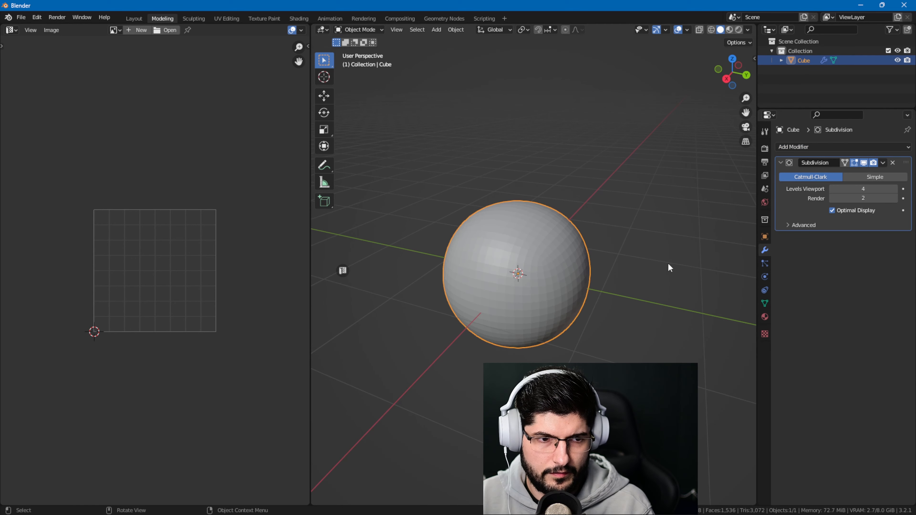
{"action": "middle_click_drag", "start_coordinate": [667, 263], "coordinate": [605, 246]}
{"action": "left_click", "coordinate": [896, 186]}
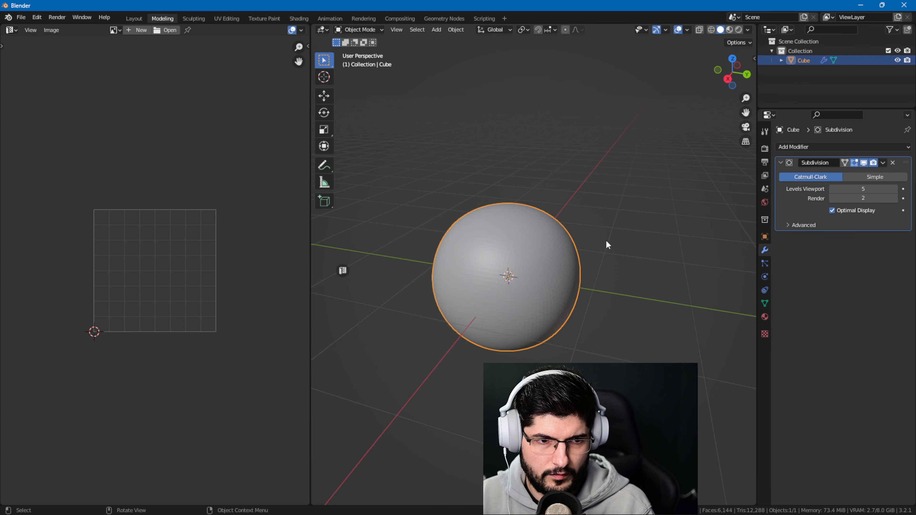
Add a Cast modifier with the Sphere shape below the cube's Subdivision modifier and set its factor to 1
{"action": "middle_click_drag", "start_coordinate": [517, 241], "coordinate": [557, 149]}
{"action": "scroll", "coordinate": [483, 224], "scroll_direction": "up", "scroll_amount": 1}
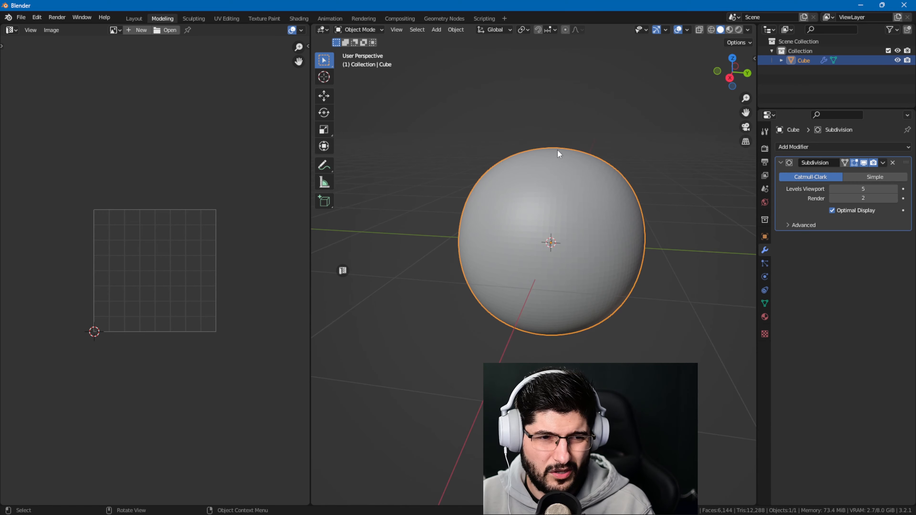
{"action": "middle_click_drag", "start_coordinate": [531, 186], "coordinate": [586, 179], "text": "shift"}
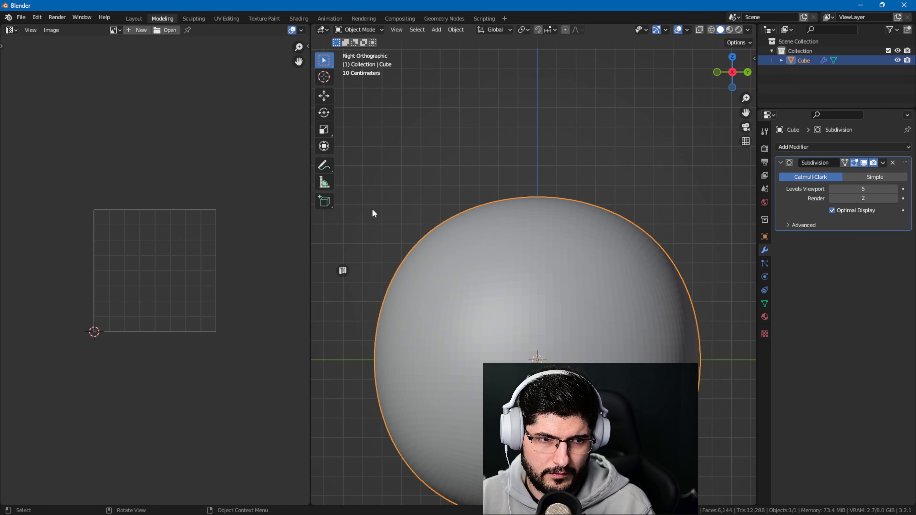
{"action": "scroll", "coordinate": [538, 225], "scroll_direction": "down", "scroll_amount": 3}
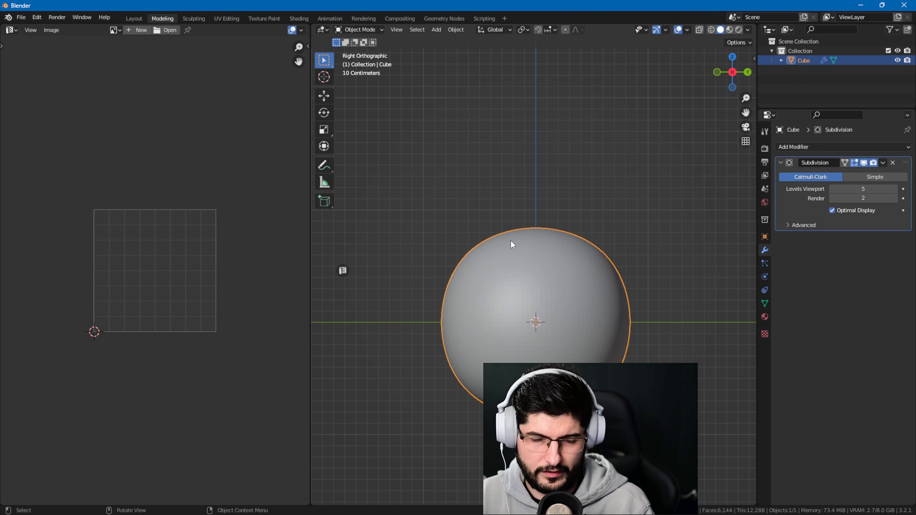
{"action": "middle_click_drag", "start_coordinate": [512, 245], "coordinate": [620, 163]}
{"action": "left_click", "coordinate": [812, 147]}
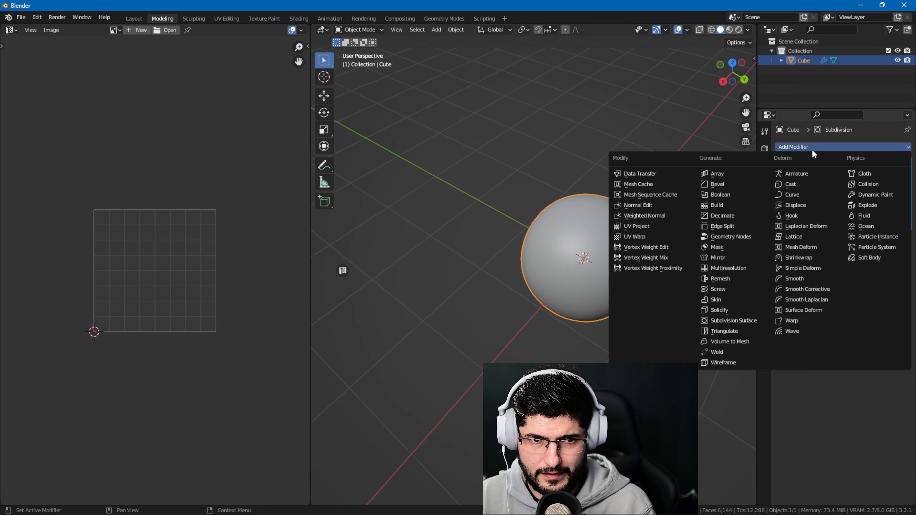
{"action": "left_click", "coordinate": [789, 185]}
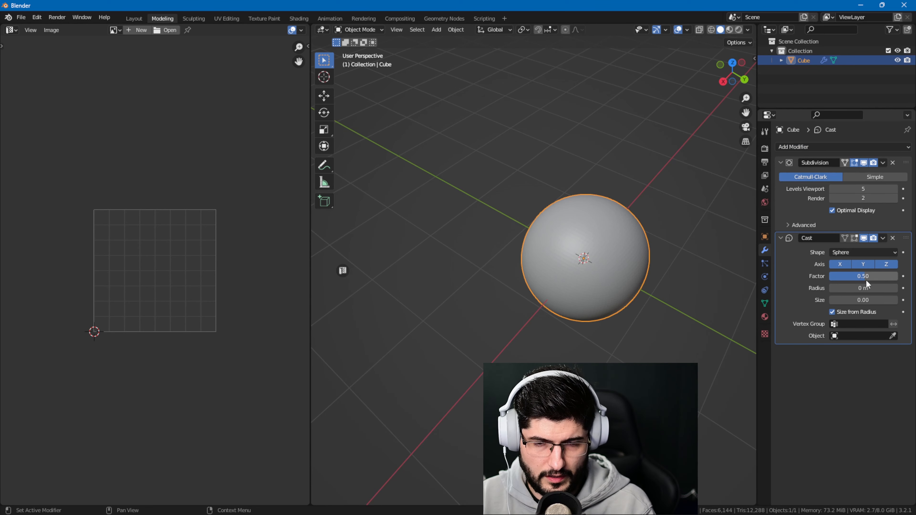
{"action": "left_click", "coordinate": [850, 278]}
{"action": "type", "text": "1"}
{"action": "key", "text": "Return"}
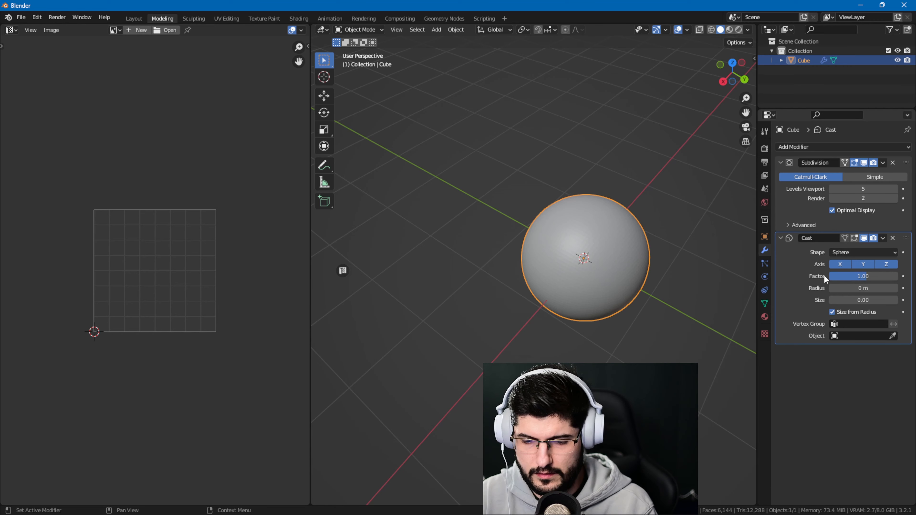
Apply Shade Smooth to the spherified cube and check its surface
{"action": "middle_click_drag", "start_coordinate": [564, 246], "coordinate": [537, 204]}
{"action": "scroll", "coordinate": [543, 243], "scroll_direction": "up", "scroll_amount": 2}
{"action": "middle_click_drag", "start_coordinate": [566, 271], "coordinate": [598, 214], "text": "shift"}
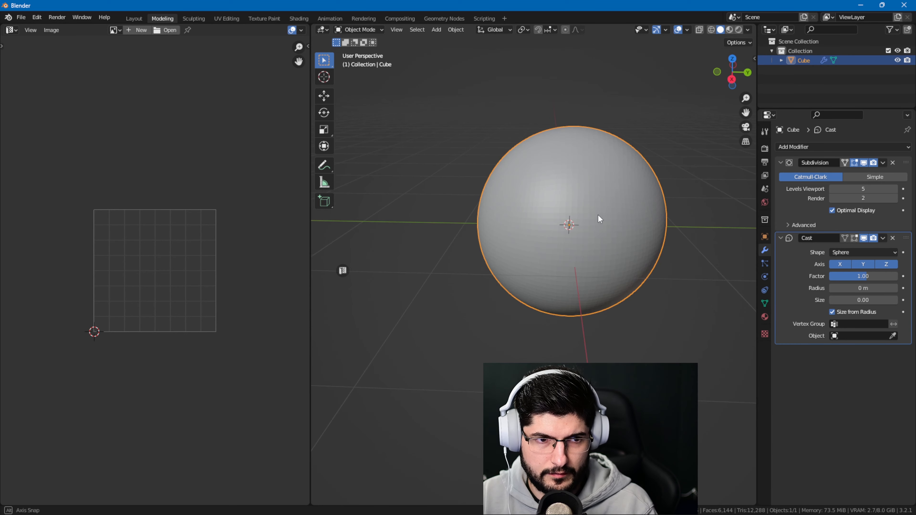
{"action": "left_click", "coordinate": [456, 30]}
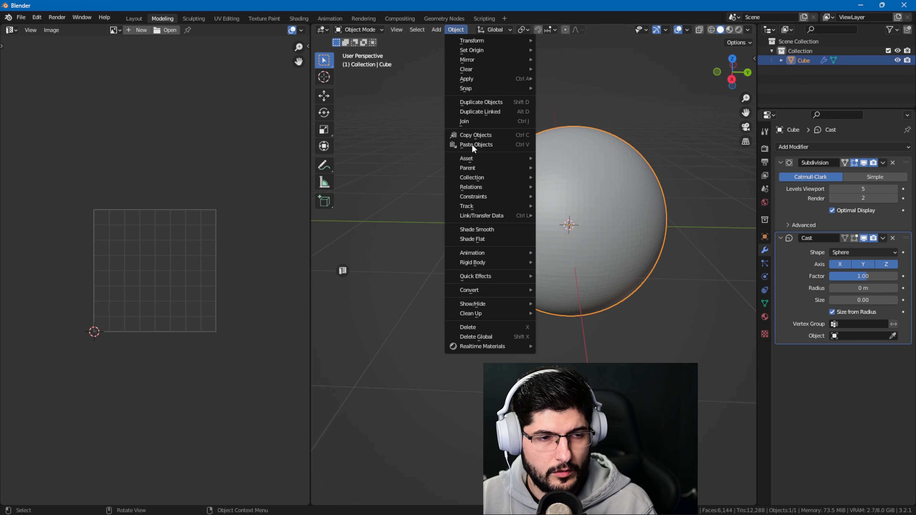
{"action": "left_click", "coordinate": [476, 230]}
{"action": "middle_click_drag", "start_coordinate": [476, 229], "coordinate": [563, 295]}
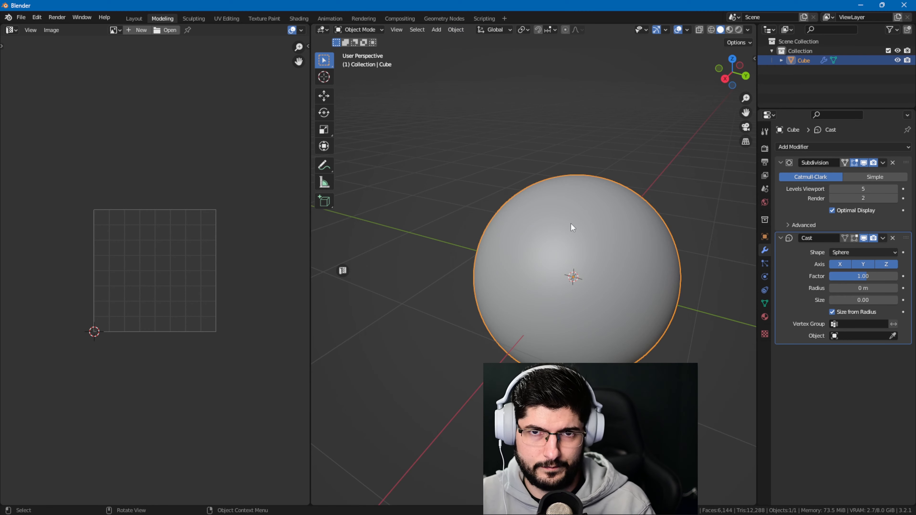
Rename the cube's material to Planet
{"action": "left_click", "coordinate": [765, 316]}
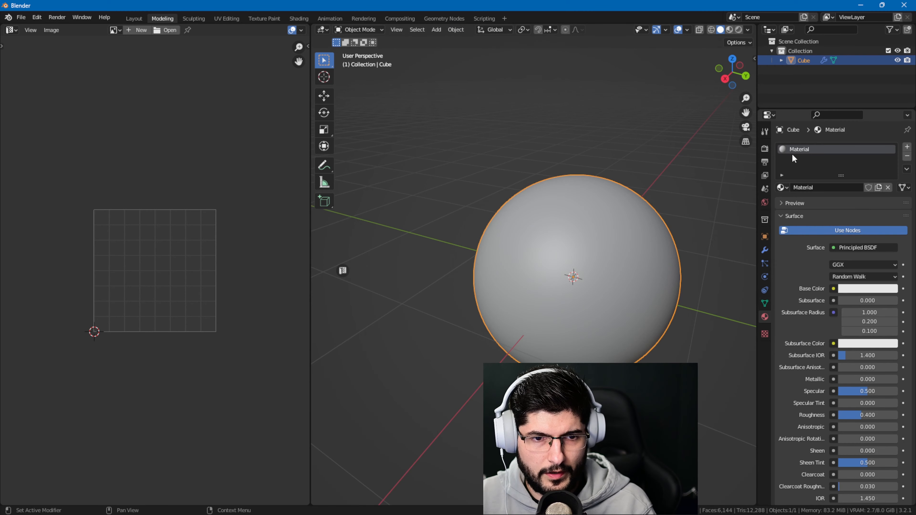
{"action": "type", "text": "Planet"}
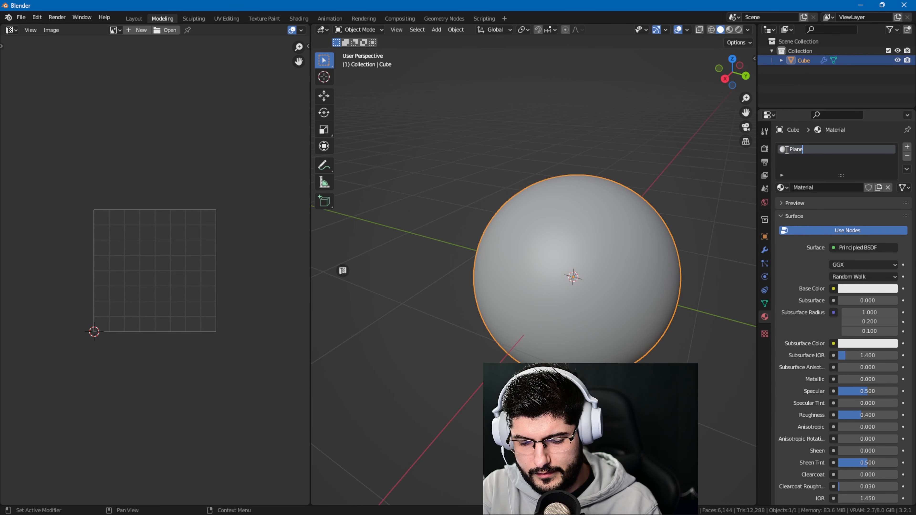
{"action": "key", "text": "Return"}
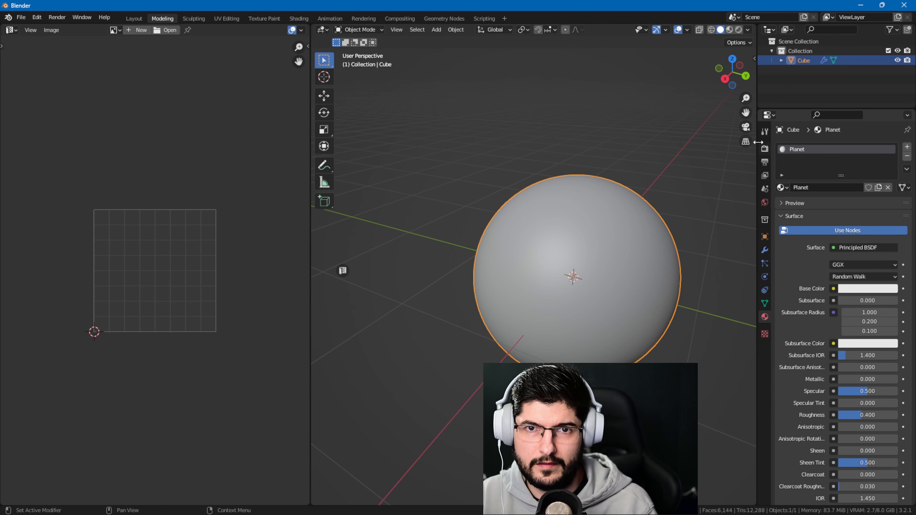
Center the sphere in the viewport and widen the UV Editor area beside it
{"action": "middle_click_drag", "start_coordinate": [537, 215], "coordinate": [515, 183], "text": "shift"}
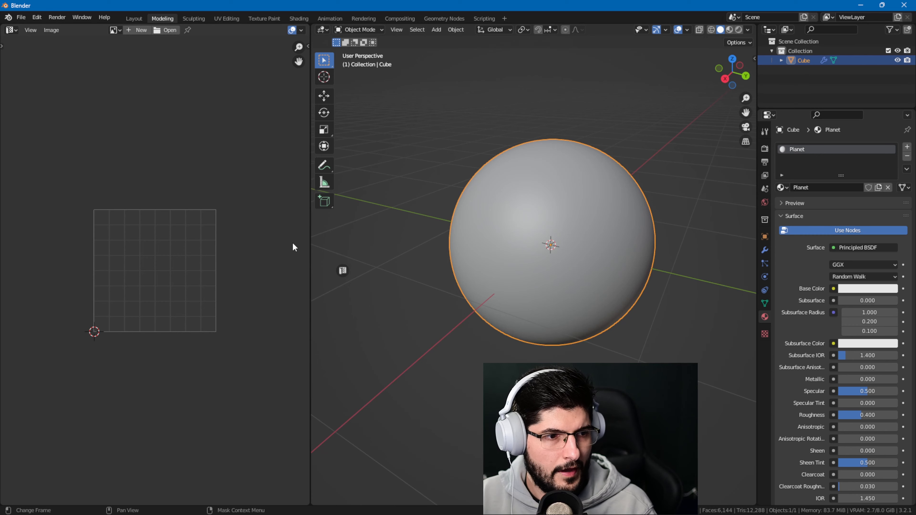
{"action": "left_click_drag", "start_coordinate": [306, 247], "coordinate": [361, 249]}
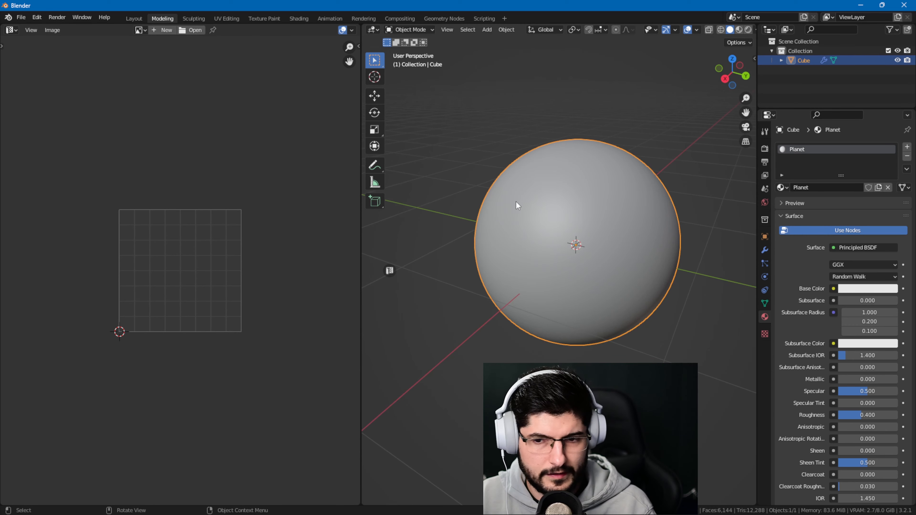
Select all the cube's faces in Edit Mode, enable UV sync selection in the UV Editor, and clear the selection
{"action": "key", "text": "Tab"}
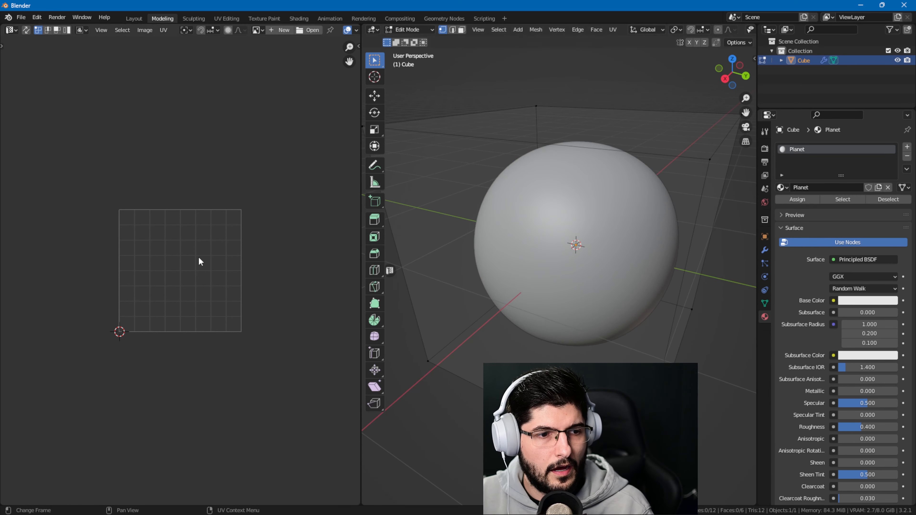
{"action": "scroll", "coordinate": [509, 210], "scroll_direction": "down", "scroll_amount": 1}
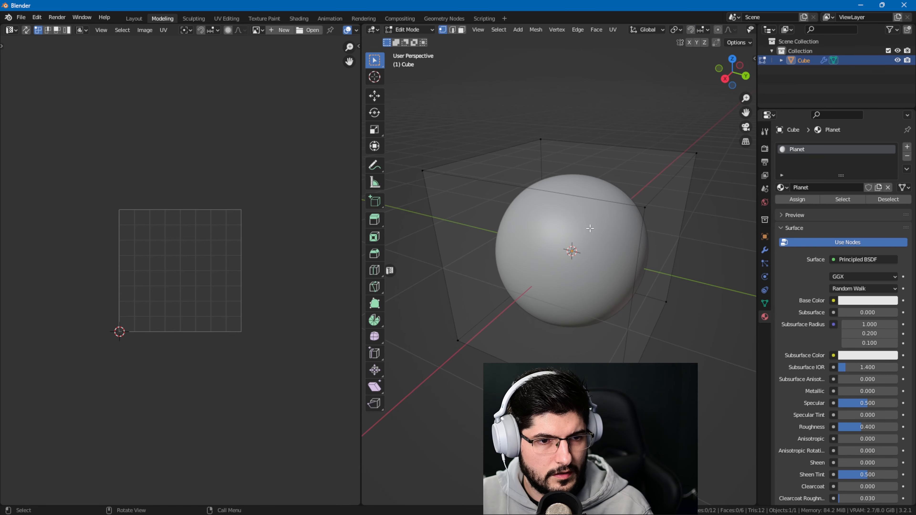
{"action": "key", "text": "3"}
{"action": "key", "text": "a"}
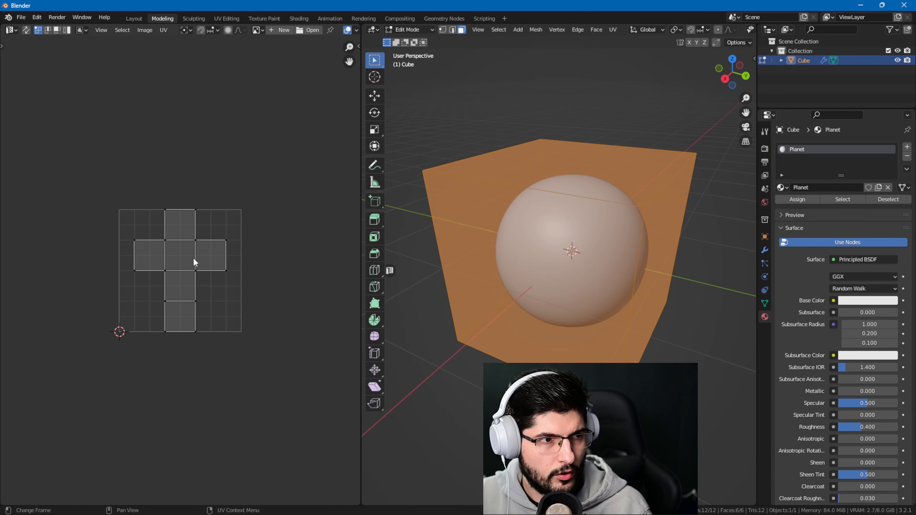
{"action": "left_click", "coordinate": [26, 30]}
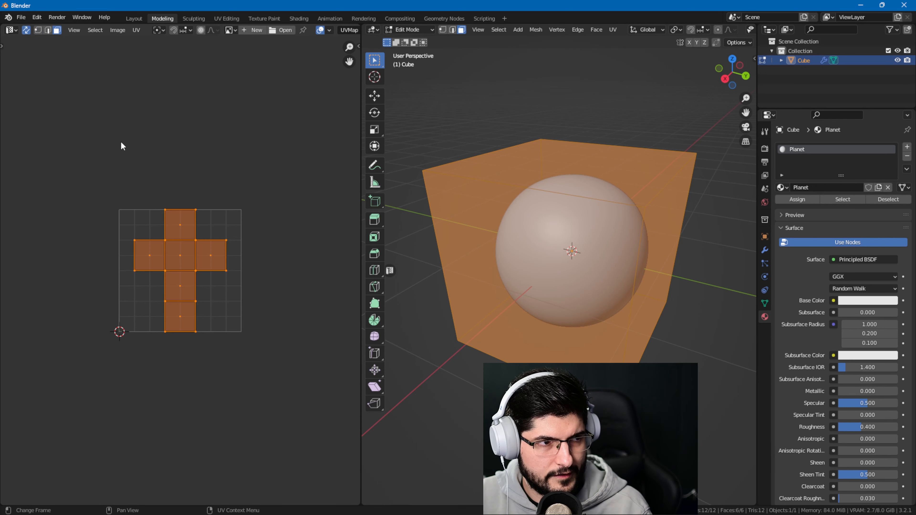
{"action": "left_click", "coordinate": [145, 211]}
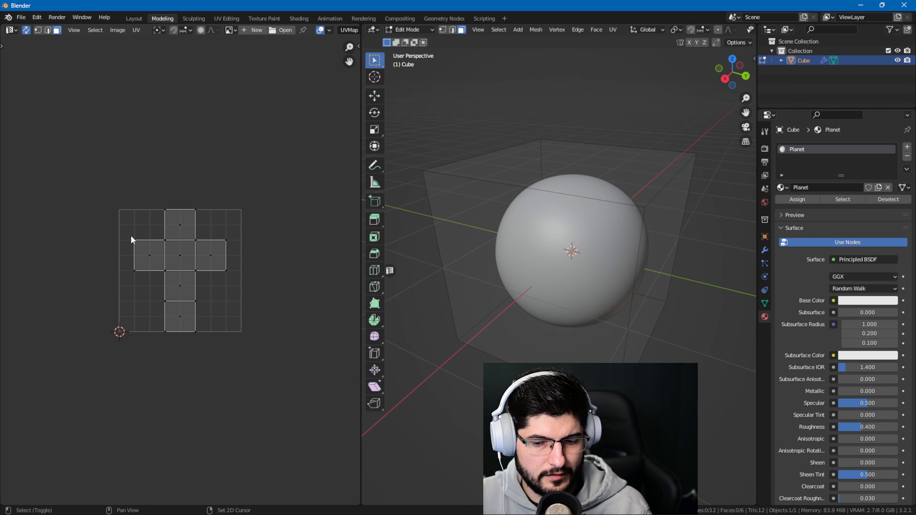
{"action": "middle_click_drag", "start_coordinate": [130, 234], "coordinate": [140, 205]}
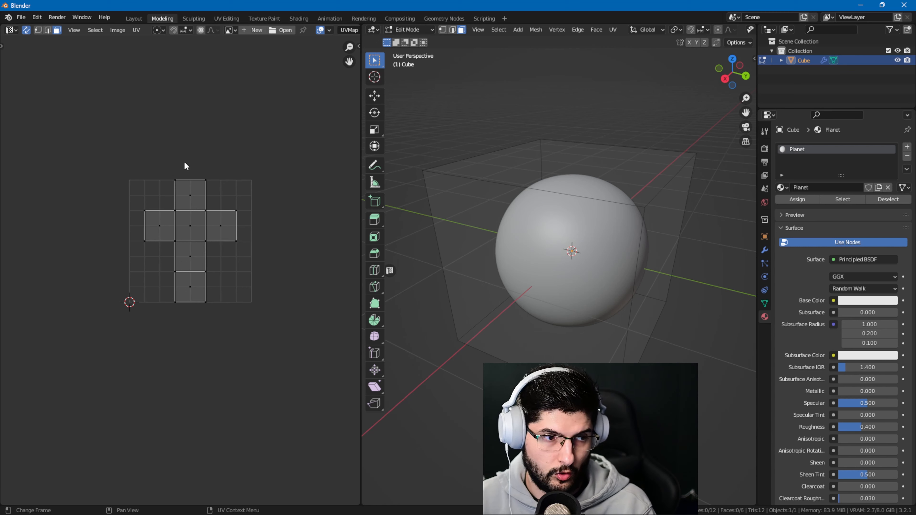
{"action": "middle_click_drag", "start_coordinate": [230, 161], "coordinate": [176, 149]}
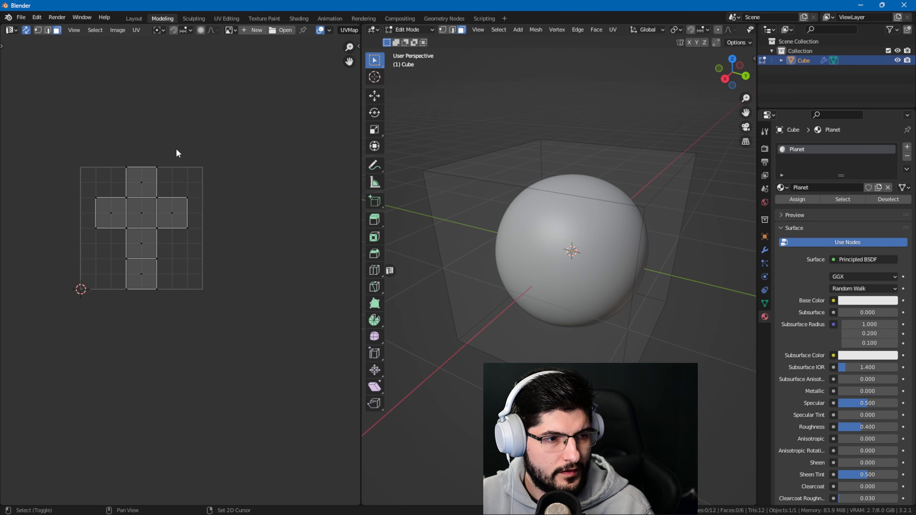
Move the entire cross-shaped UV layout outside the UV square, below its lower-left corner, and widen the UV Editor
{"action": "key", "text": "a"}
{"action": "middle_click_drag", "start_coordinate": [117, 276], "coordinate": [187, 294]}
{"action": "key", "text": "g"}
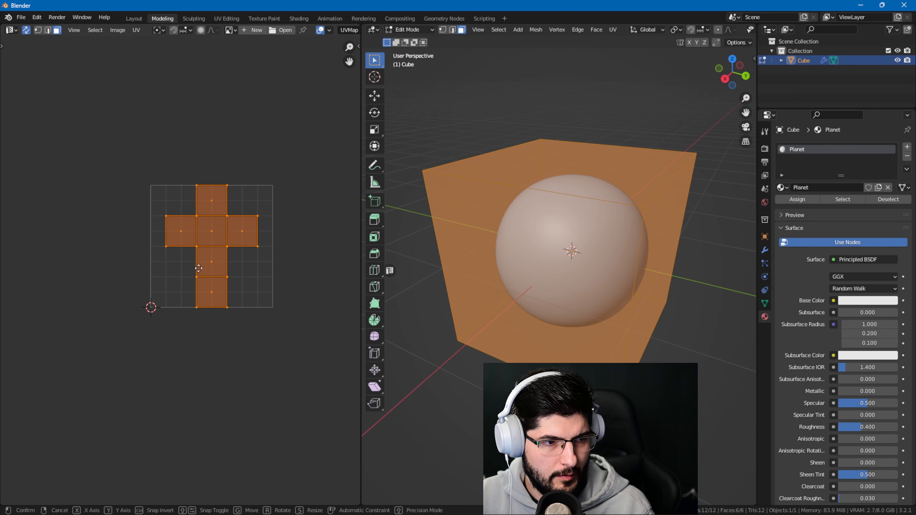
{"action": "left_click", "coordinate": [52, 418]}
{"action": "scroll", "coordinate": [119, 336], "scroll_direction": "down", "scroll_amount": 1}
{"action": "middle_click_drag", "start_coordinate": [206, 228], "coordinate": [164, 239]}
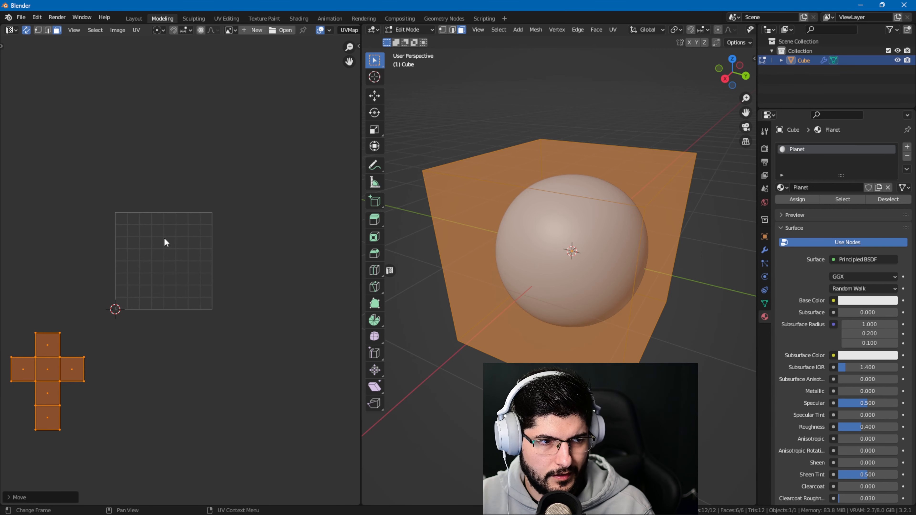
{"action": "left_click_drag", "start_coordinate": [366, 411], "coordinate": [432, 411]}
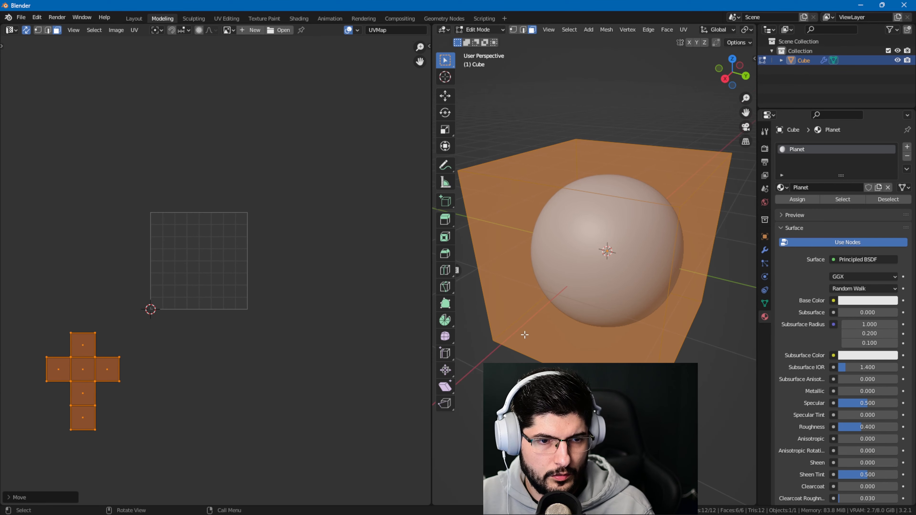
{"action": "left_click", "coordinate": [192, 260]}
{"action": "middle_click_drag", "start_coordinate": [192, 259], "coordinate": [189, 248]}
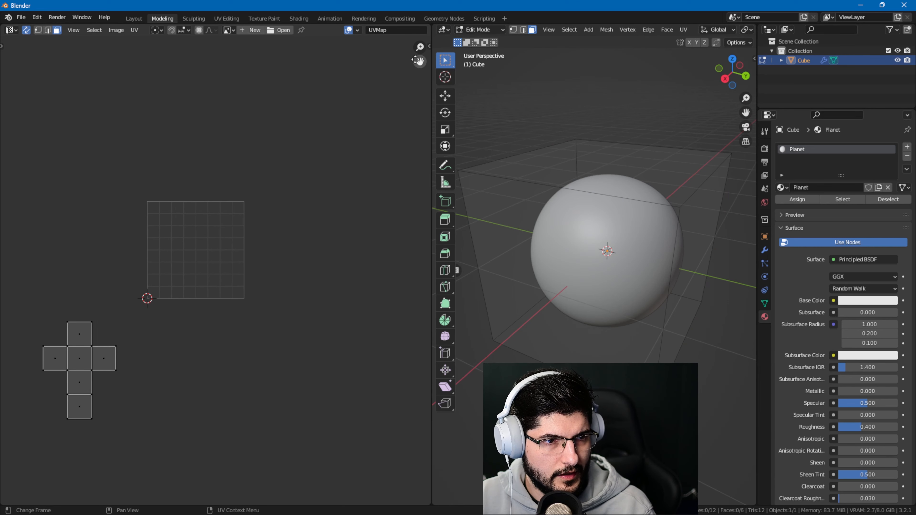
Create a new tiled image named UDIM at 4096 × 4096 px in the UV Editor
{"action": "key", "text": "n"}
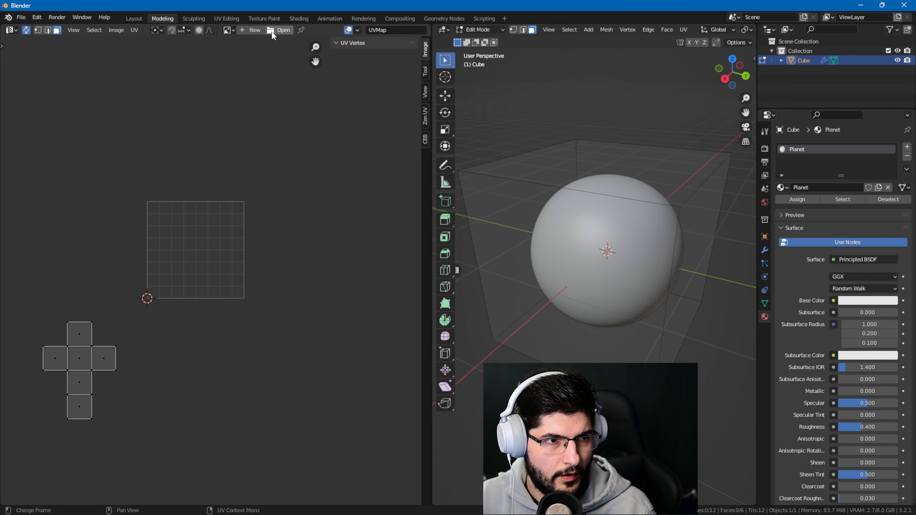
{"action": "left_click", "coordinate": [254, 31]}
{"action": "left_click", "coordinate": [275, 47]}
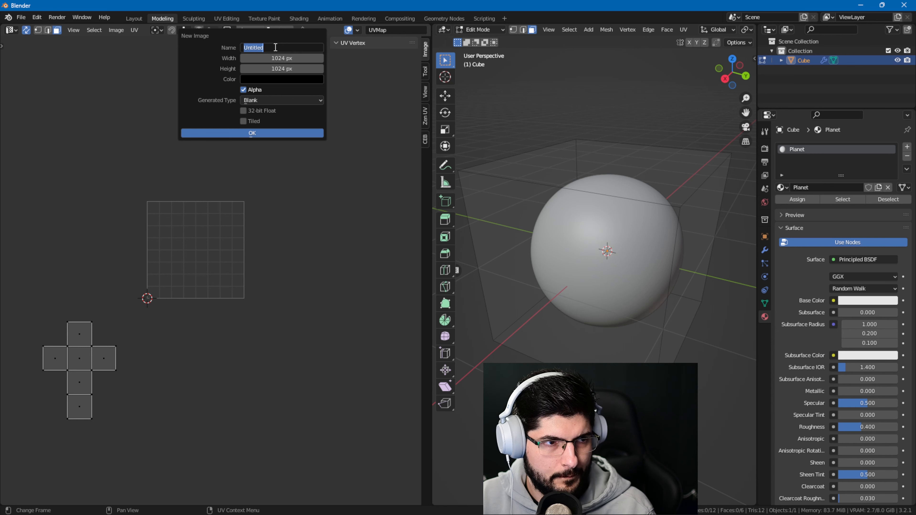
{"action": "type", "text": "UDIM"}
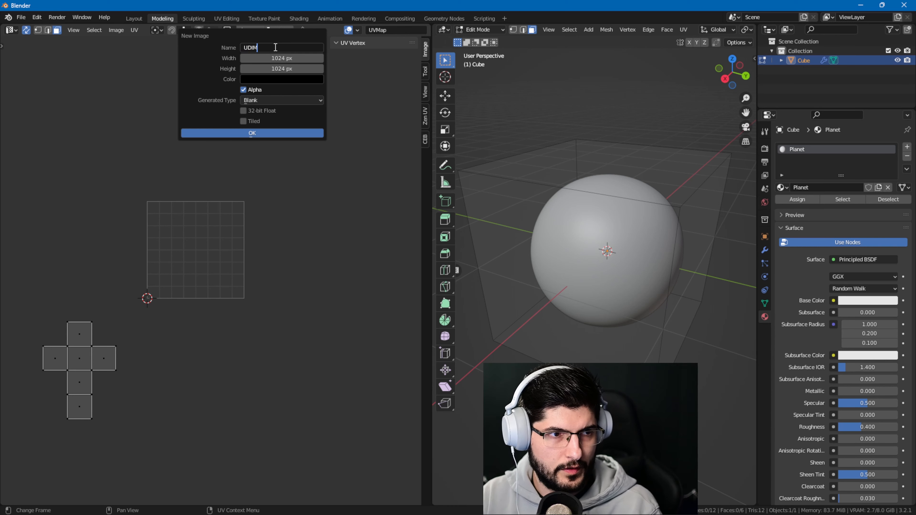
{"action": "left_click", "coordinate": [263, 59]}
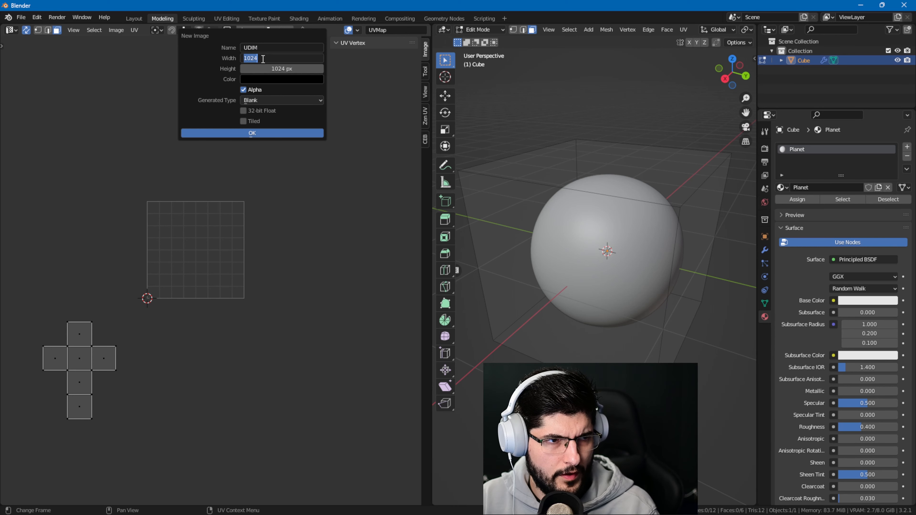
{"action": "type", "text": "4096"}
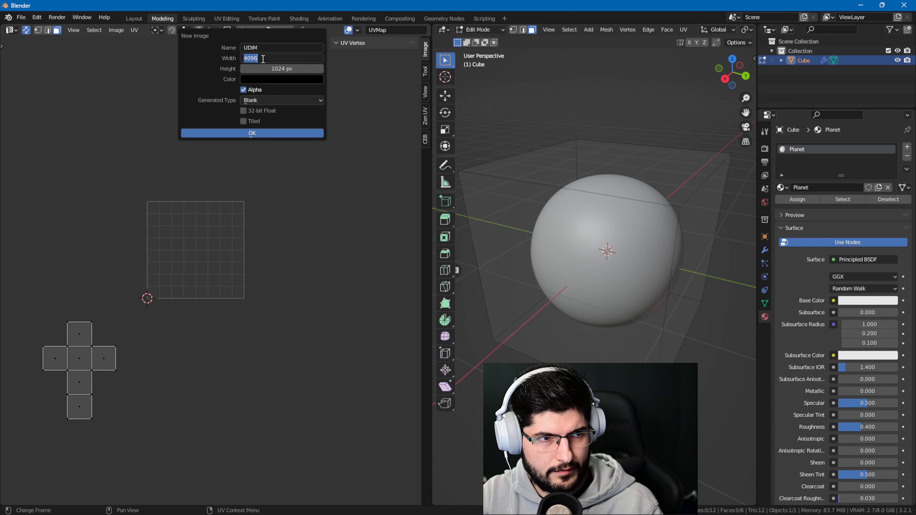
{"action": "key", "text": "Tab"}
{"action": "type", "text": "4096"}
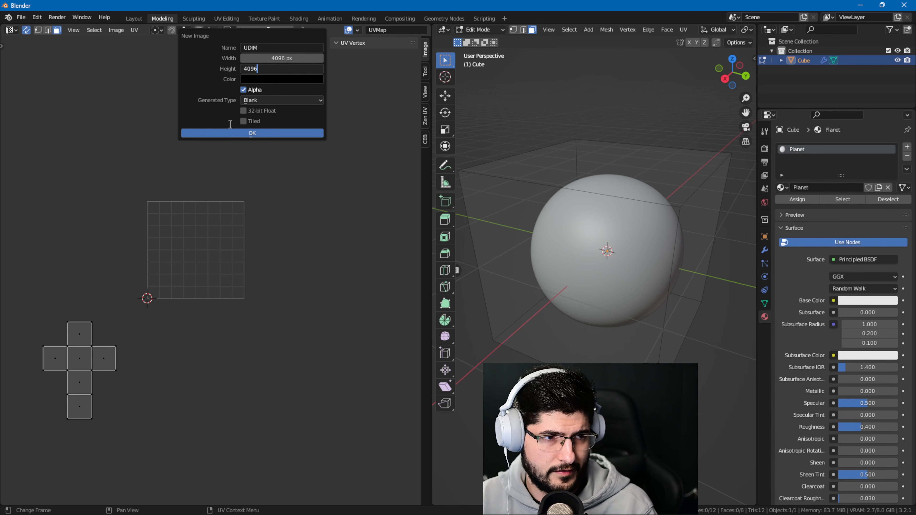
{"action": "key", "text": "Return"}
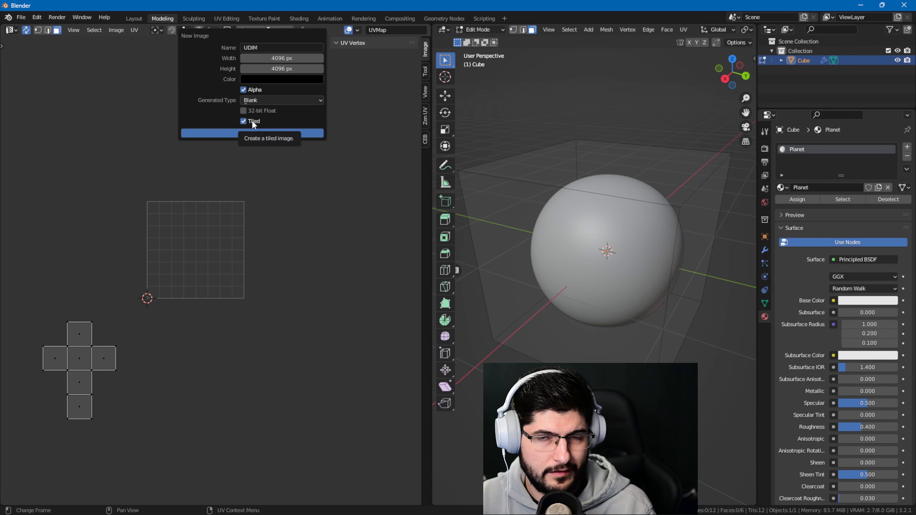
{"action": "left_click", "coordinate": [249, 134]}
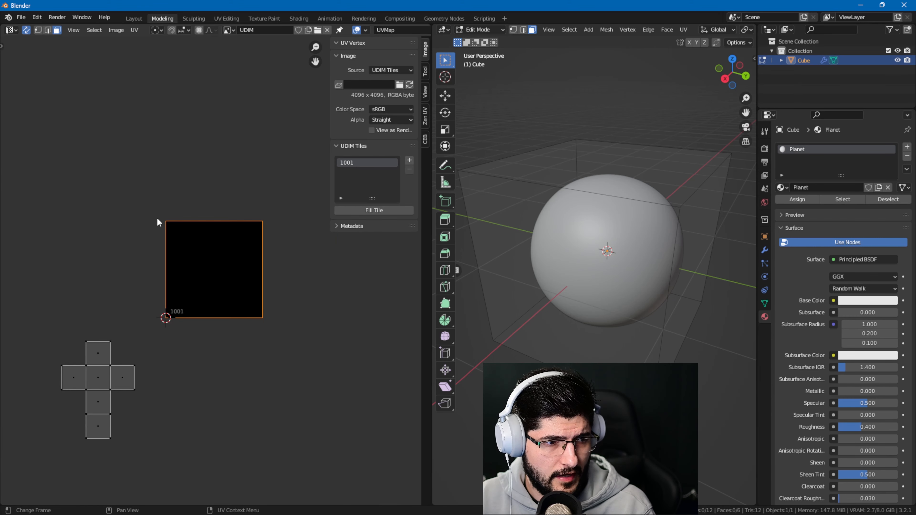
Add five more filled 4096 px tiles to the UDIM image, starting at number 1002
{"action": "scroll", "coordinate": [141, 302], "scroll_direction": "down", "scroll_amount": 2}
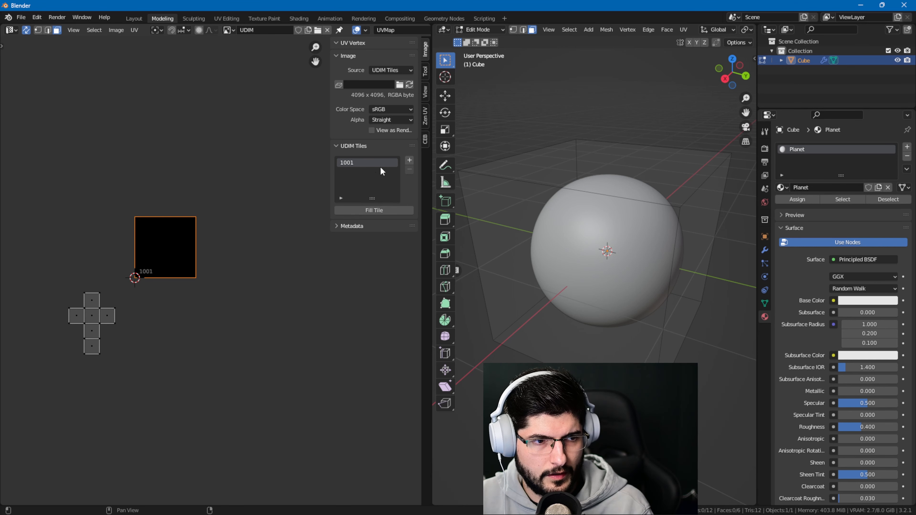
{"action": "left_click", "coordinate": [410, 161]}
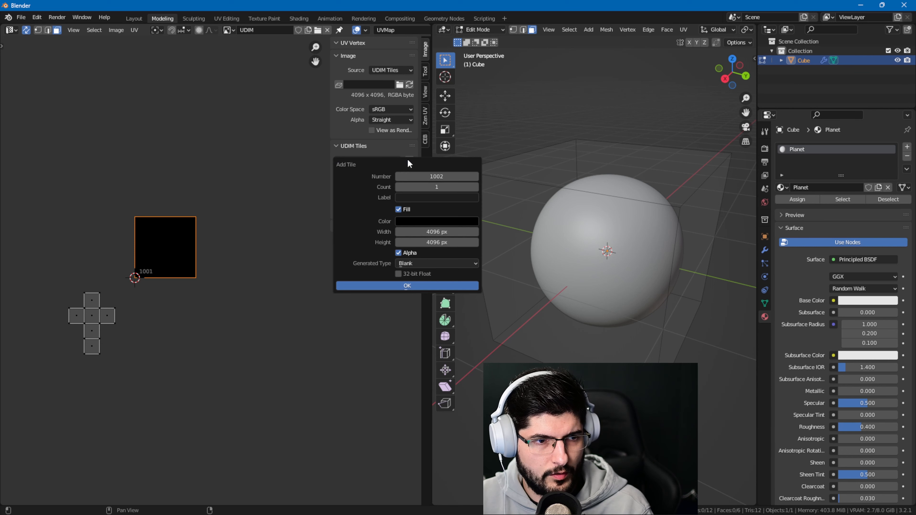
{"action": "left_click", "coordinate": [426, 187]}
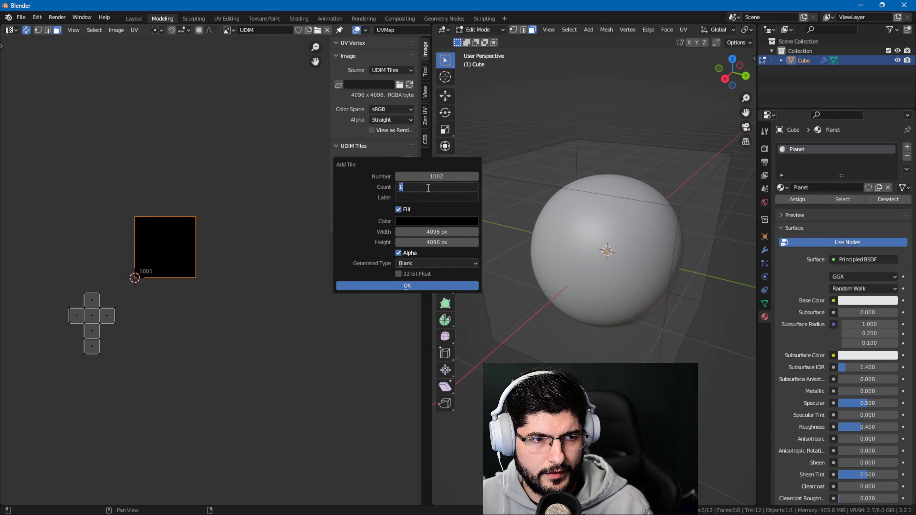
{"action": "type", "text": "5"}
{"action": "key", "text": "Return"}
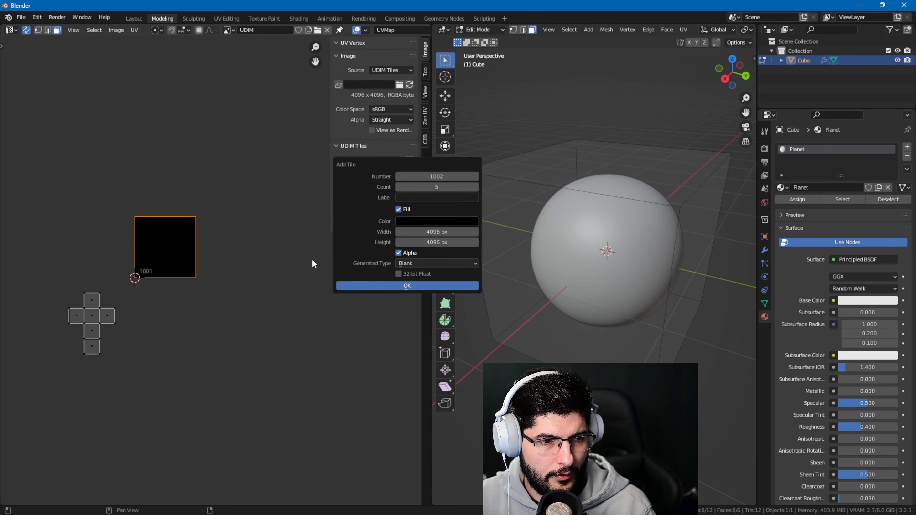
{"action": "key", "text": "Return"}
{"action": "scroll", "coordinate": [223, 302], "scroll_direction": "down", "scroll_amount": 2}
{"action": "middle_click_drag", "start_coordinate": [357, 322], "coordinate": [288, 341]}
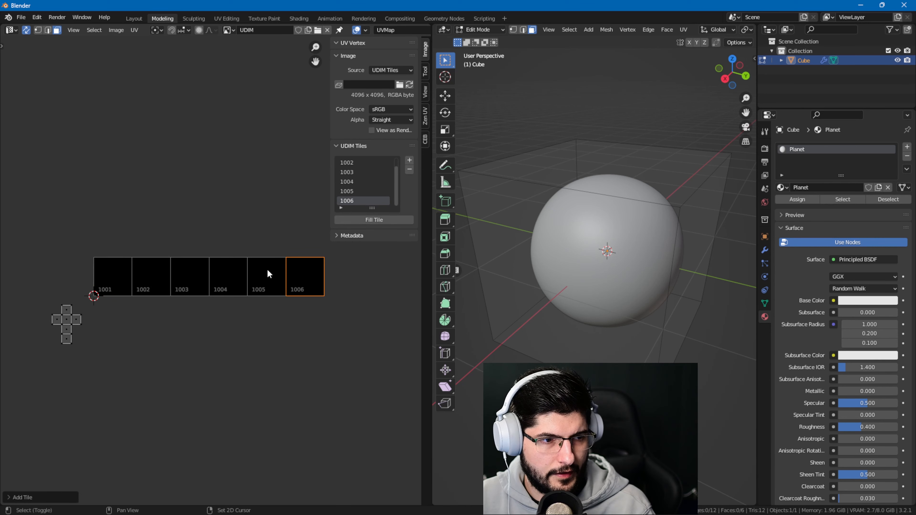
Move the whole cross-shaped UV layout slightly closer to the corner of tile 1001 and deselect it
{"action": "mouse_move", "coordinate": [241, 298]}
{"action": "middle_mouse_down"}
{"action": "mouse_move", "coordinate": [235, 312]}
{"action": "mouse_move", "coordinate": [248, 292]}
{"action": "middle_mouse_up"}
{"action": "scroll", "coordinate": [247, 292], "scroll_direction": "up", "scroll_amount": 1}
{"action": "scroll", "coordinate": [247, 293], "scroll_direction": "up", "scroll_amount": 1}
{"action": "middle_click_drag", "start_coordinate": [123, 361], "coordinate": [299, 350]}
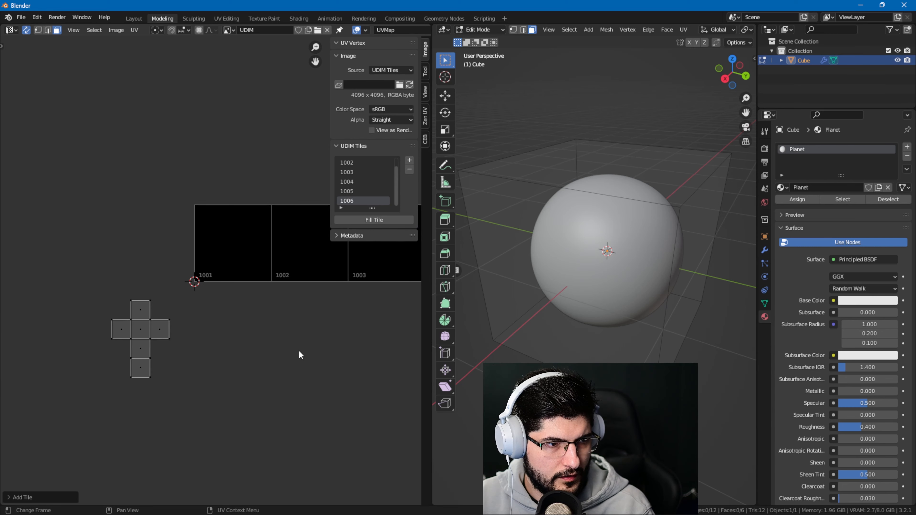
{"action": "left_click_drag", "start_coordinate": [243, 272], "coordinate": [130, 381]}
{"action": "key", "text": "g"}
{"action": "left_click", "coordinate": [212, 336]}
{"action": "middle_click_drag", "start_coordinate": [239, 319], "coordinate": [184, 318]}
{"action": "middle_click_drag", "start_coordinate": [277, 259], "coordinate": [198, 295]}
{"action": "left_click", "coordinate": [172, 381]}
{"action": "middle_click_drag", "start_coordinate": [60, 326], "coordinate": [130, 312]}
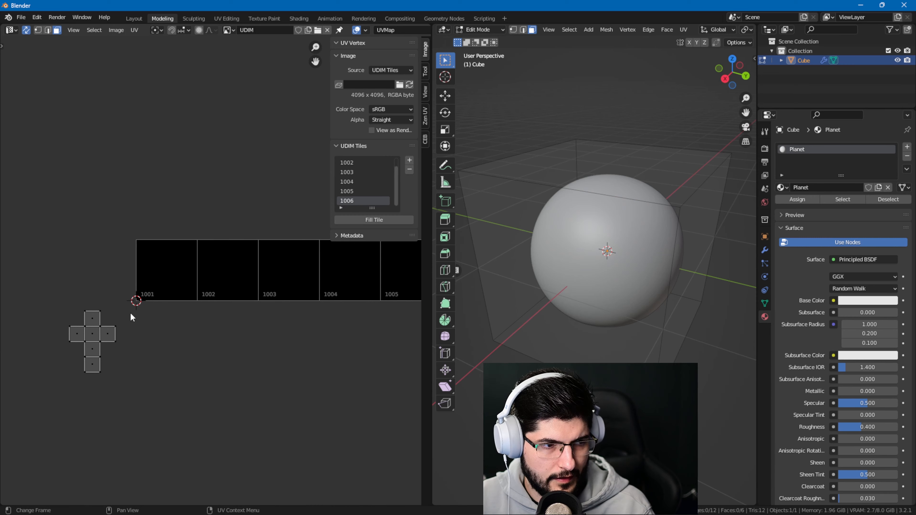
Unwrap the topmost face of the cross-shaped UV layout on its own so it fills tile 1001
{"action": "left_click_drag", "start_coordinate": [108, 303], "coordinate": [84, 321]}
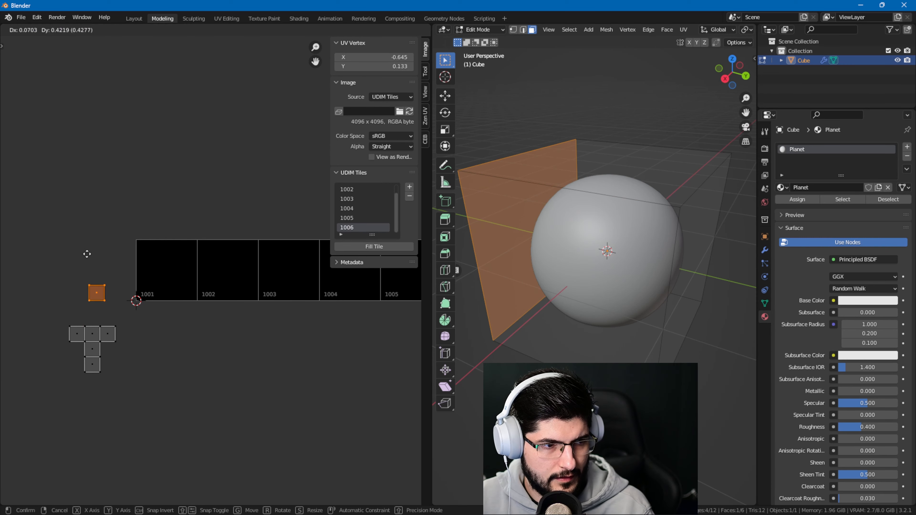
{"action": "key", "text": "u"}
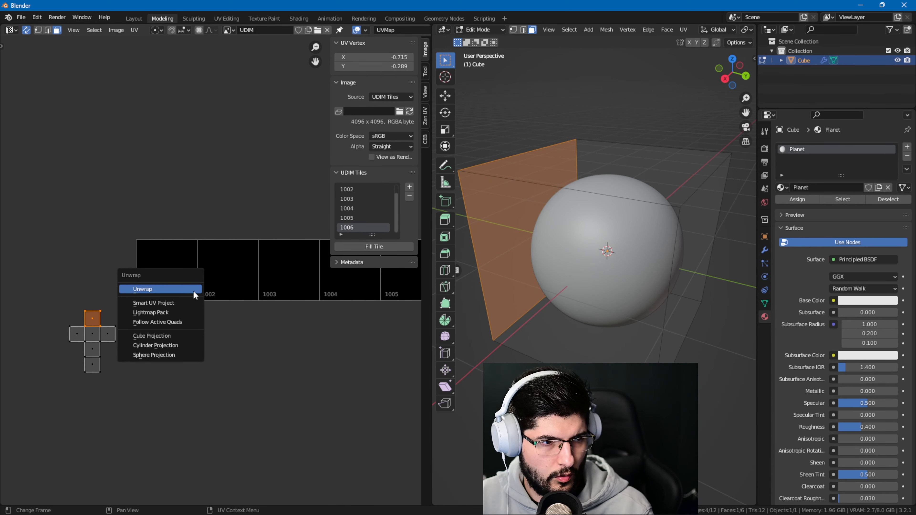
{"action": "left_click", "coordinate": [194, 291]}
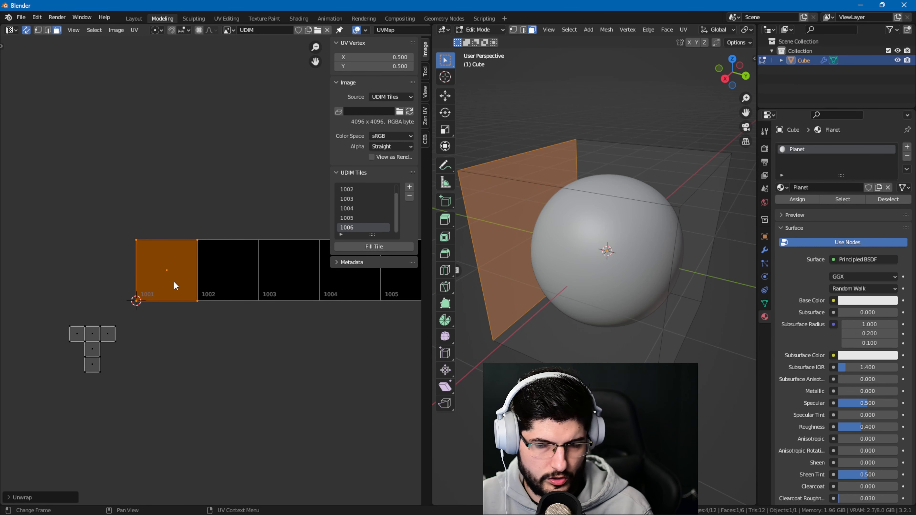
Unwrap the cube's bottom face on its own and move its UVs 1 unit along X into tile 1002
{"action": "left_click_drag", "start_coordinate": [50, 311], "coordinate": [74, 348]}
{"action": "left_click_drag", "start_coordinate": [60, 302], "coordinate": [78, 357]}
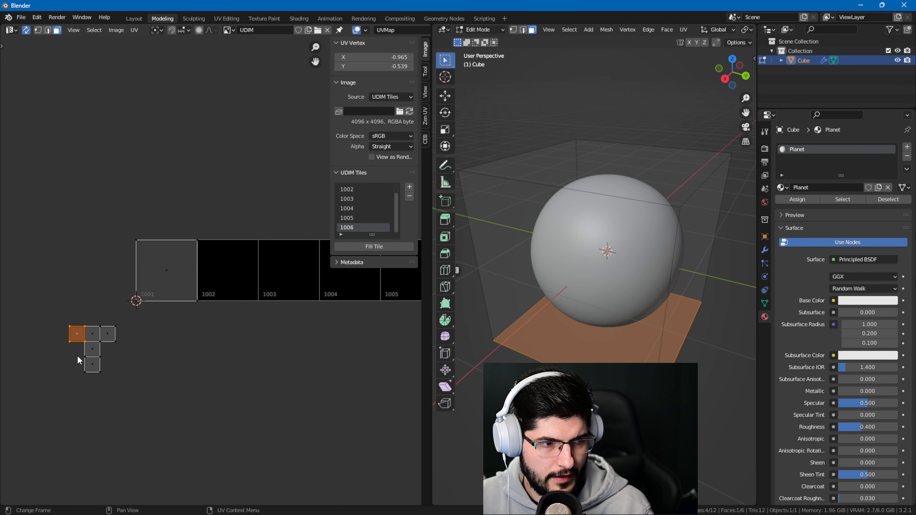
{"action": "key", "text": "u"}
{"action": "left_click", "coordinate": [82, 353]}
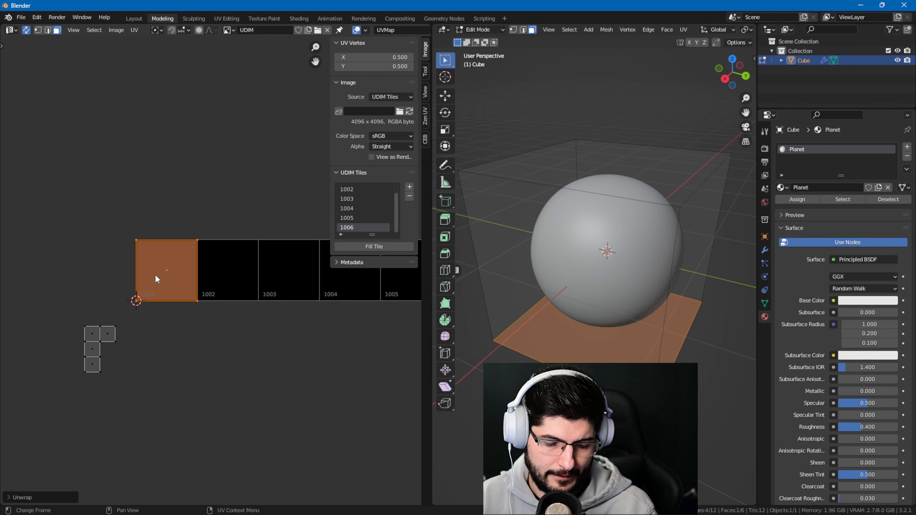
{"action": "key", "text": "g"}
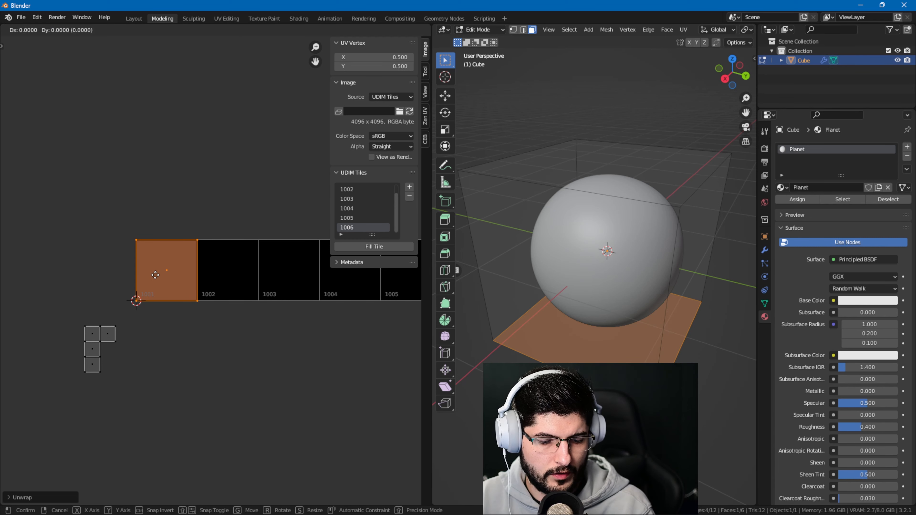
{"action": "key", "text": "1"}
{"action": "key", "text": "Return"}
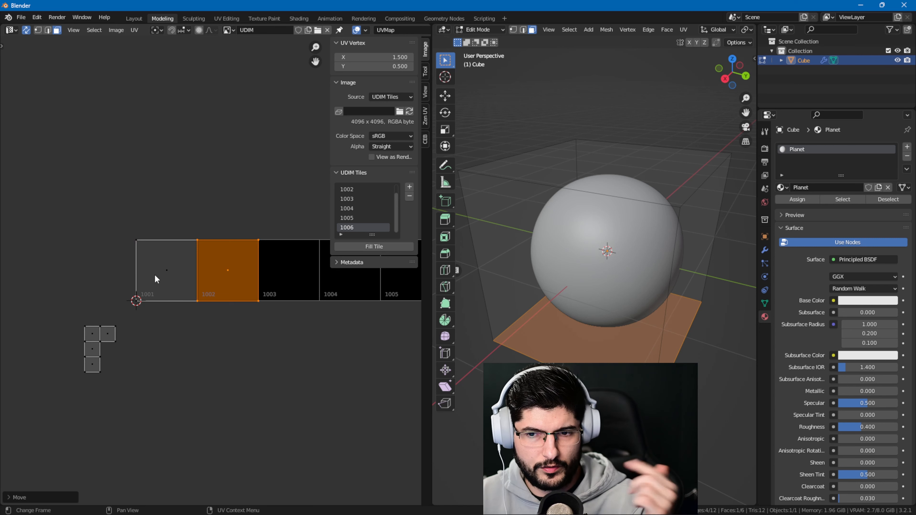
Unwrap the cube's front side face on its own and move its UVs 2 units along X into tile 1003
{"action": "left_click_drag", "start_coordinate": [70, 314], "coordinate": [94, 340]}
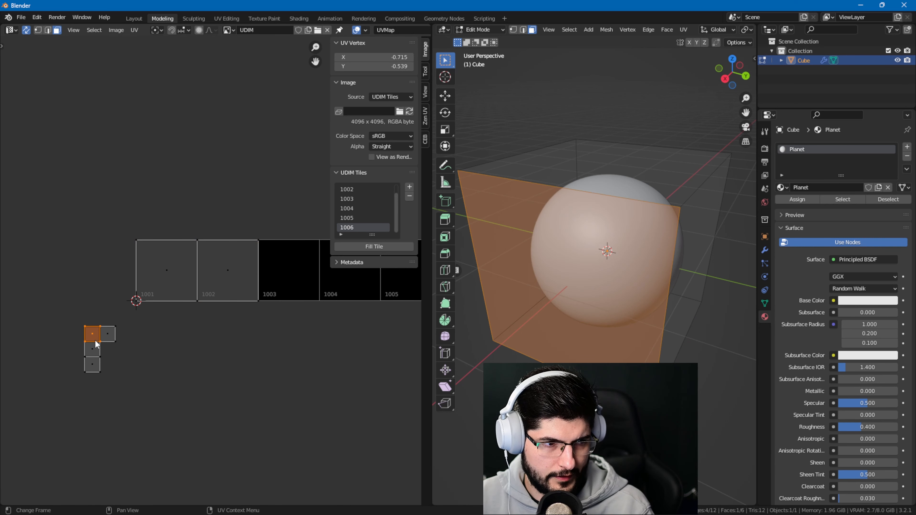
{"action": "key", "text": "y"}
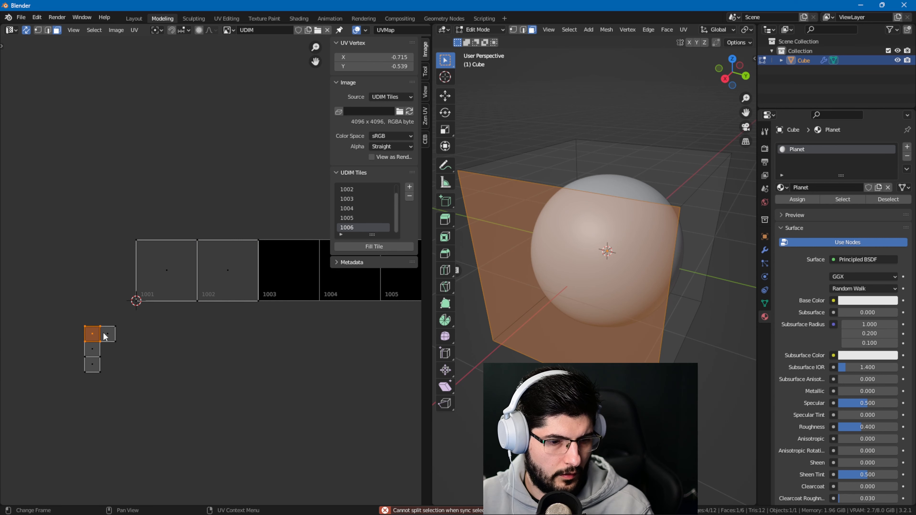
{"action": "right_click", "coordinate": [103, 332]}
{"action": "left_click", "coordinate": [104, 332]}
{"action": "key", "text": "g"}
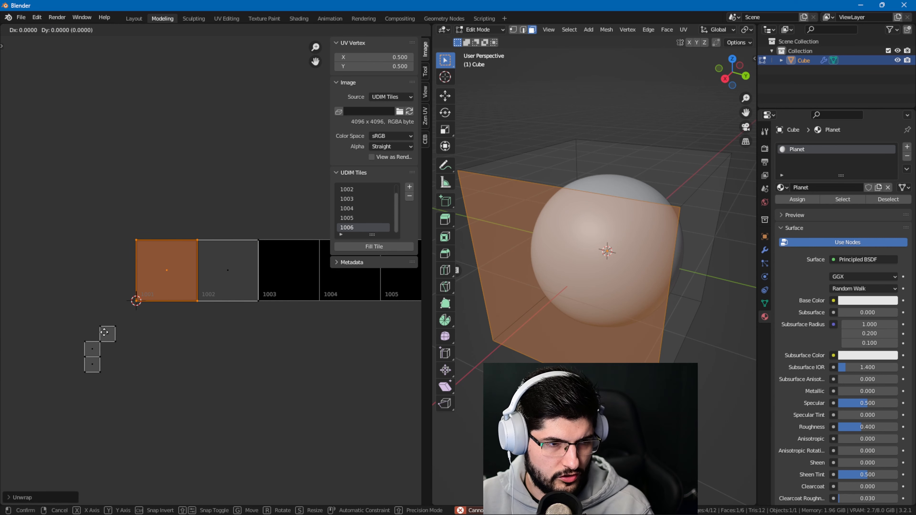
{"action": "key", "text": "2"}
{"action": "key", "text": "Return"}
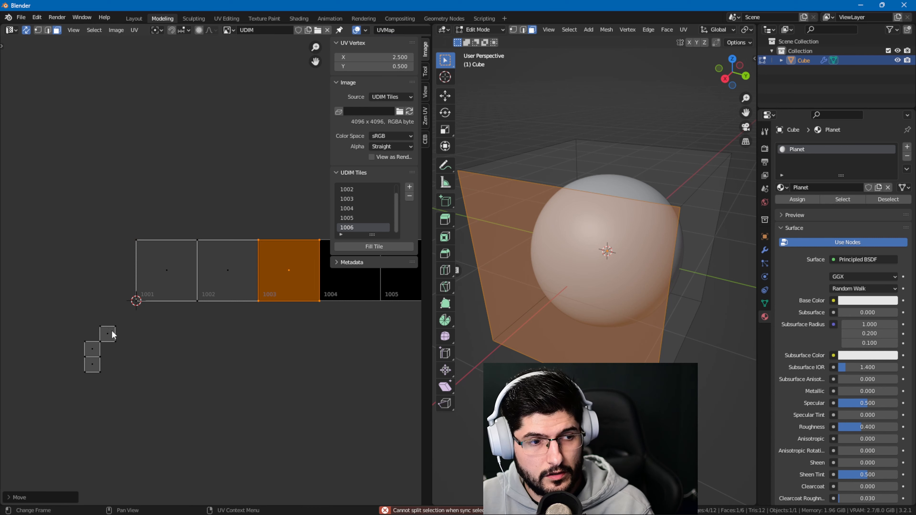
Unwrap the cube's top face on its own and move its UVs 3 units along X into tile 1004
{"action": "left_click", "coordinate": [109, 342]}
{"action": "key", "text": "u"}
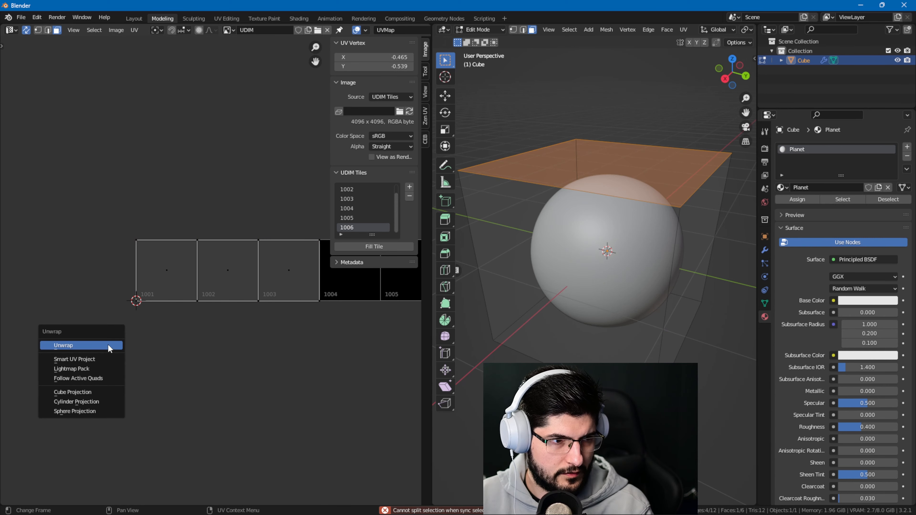
{"action": "left_click", "coordinate": [107, 344]}
{"action": "key", "text": "g"}
{"action": "key", "text": "3"}
{"action": "key", "text": "Return"}
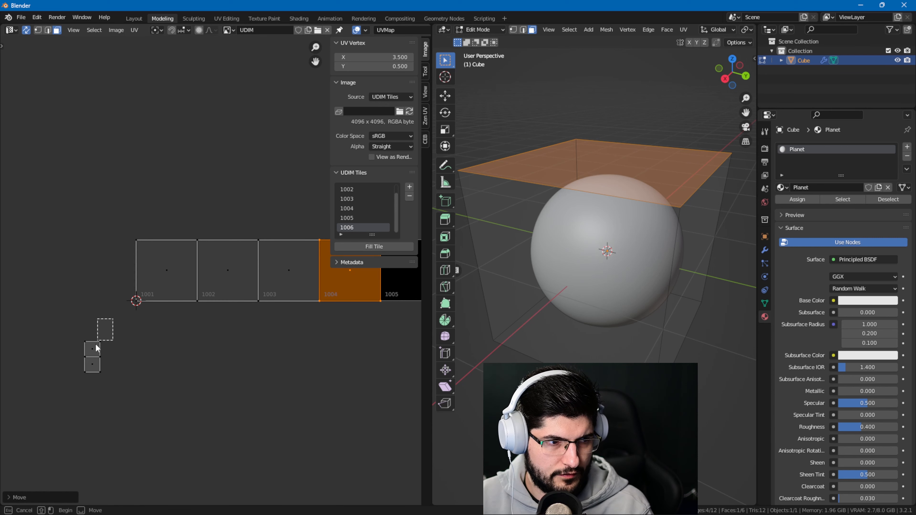
Unwrap the upper of the two remaining small UV faces on its own and move it 4 units along X into tile 1005
{"action": "left_click", "coordinate": [81, 351]}
{"action": "key", "text": "y"}
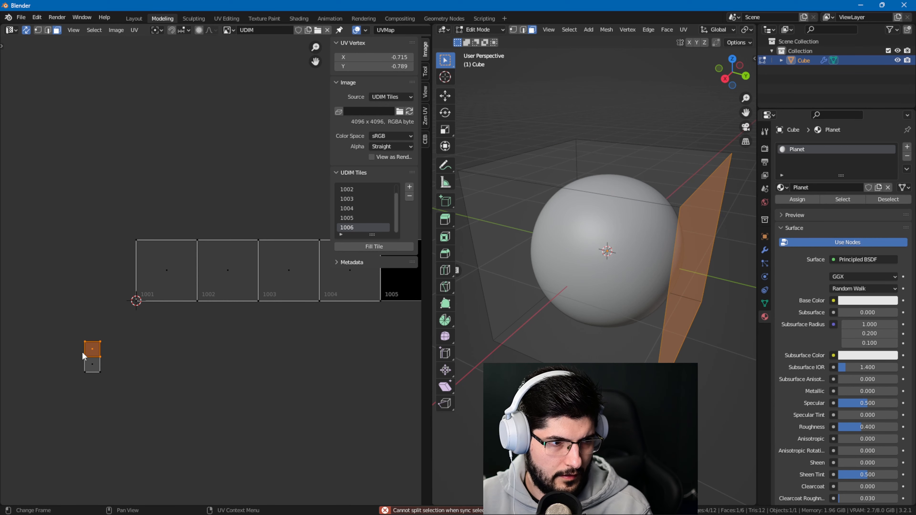
{"action": "key", "text": "u"}
{"action": "left_click", "coordinate": [83, 351]}
{"action": "key", "text": "g"}
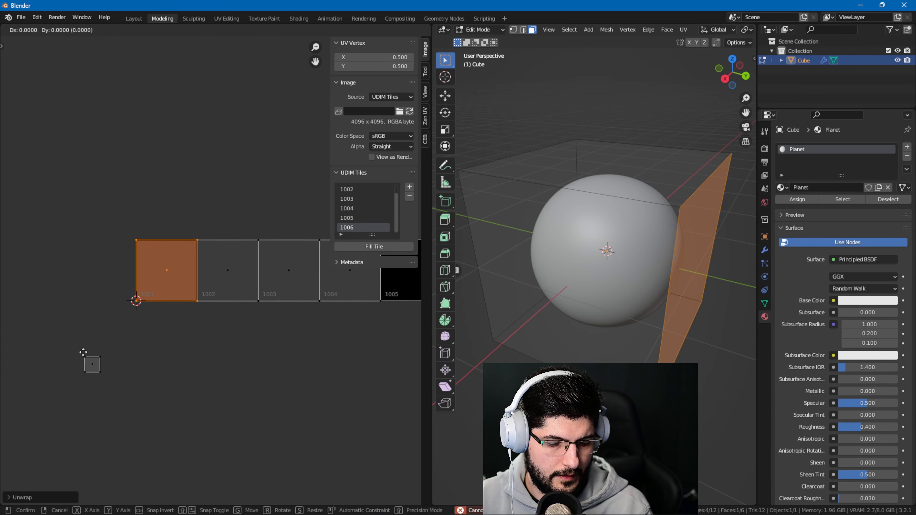
{"action": "key", "text": "4"}
{"action": "key", "text": "Return"}
Unwrap the last remaining small UV face on its own and move it 5 units along X into tile 1006
{"action": "left_click", "coordinate": [102, 360]}
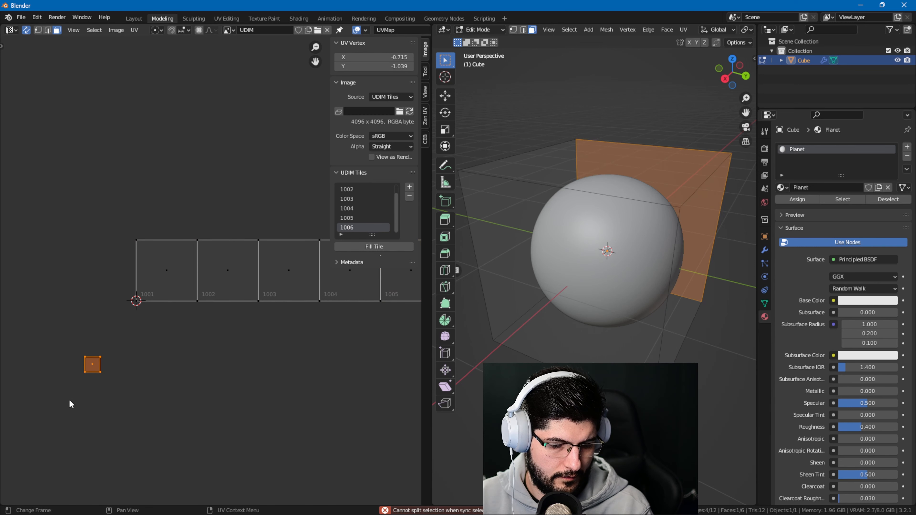
{"action": "key", "text": "u"}
{"action": "left_click", "coordinate": [70, 400]}
{"action": "key", "text": "g"}
{"action": "key", "text": "5"}
{"action": "key", "text": "Return"}
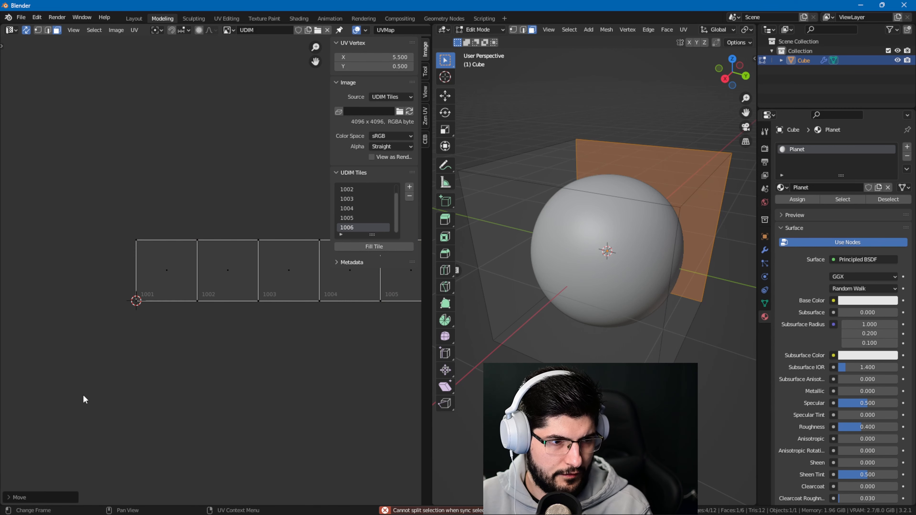
Select all six UV faces across tiles 1001 to 1006 and widen the UV editor
{"action": "scroll", "coordinate": [85, 386], "scroll_direction": "down", "scroll_amount": 2}
{"action": "left_click_drag", "start_coordinate": [277, 239], "coordinate": [87, 331]}
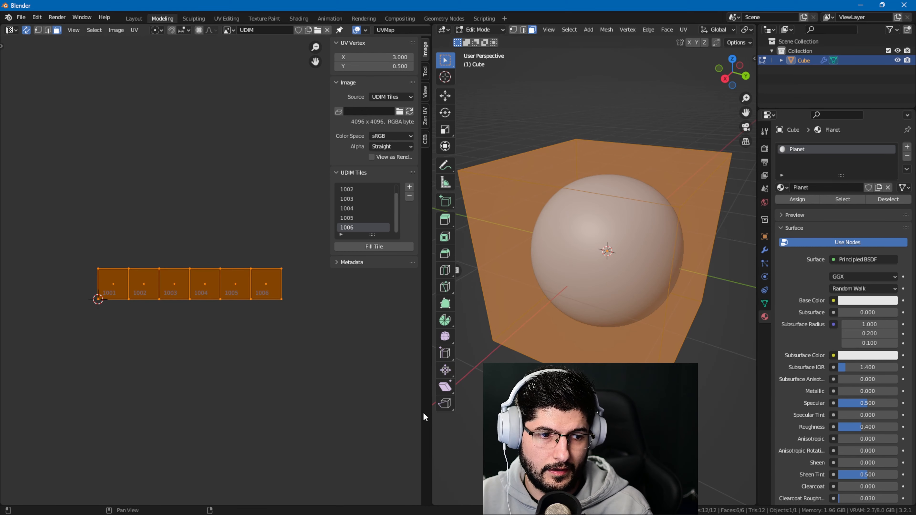
{"action": "left_click_drag", "start_coordinate": [432, 422], "coordinate": [482, 423]}
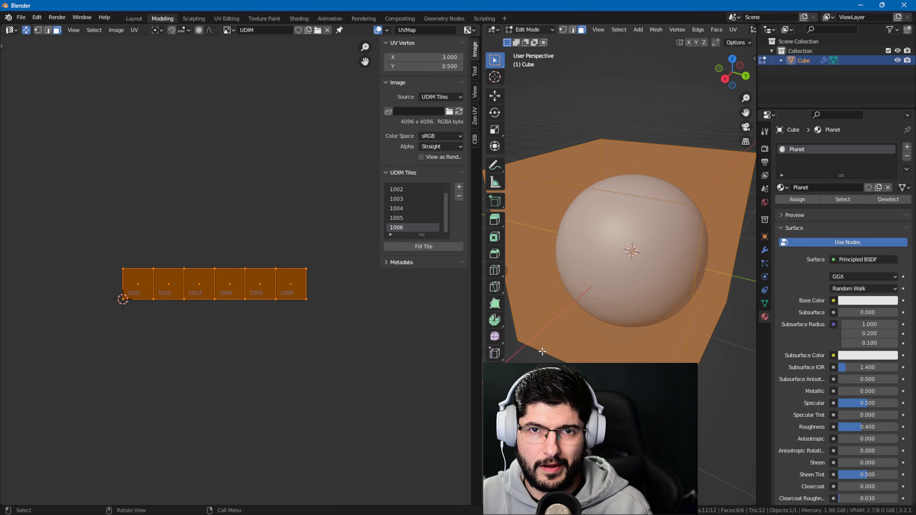
Examine the row of UV tiles and check which cube face lies on tile 1001
{"action": "scroll", "coordinate": [197, 315], "scroll_direction": "up", "scroll_amount": 5}
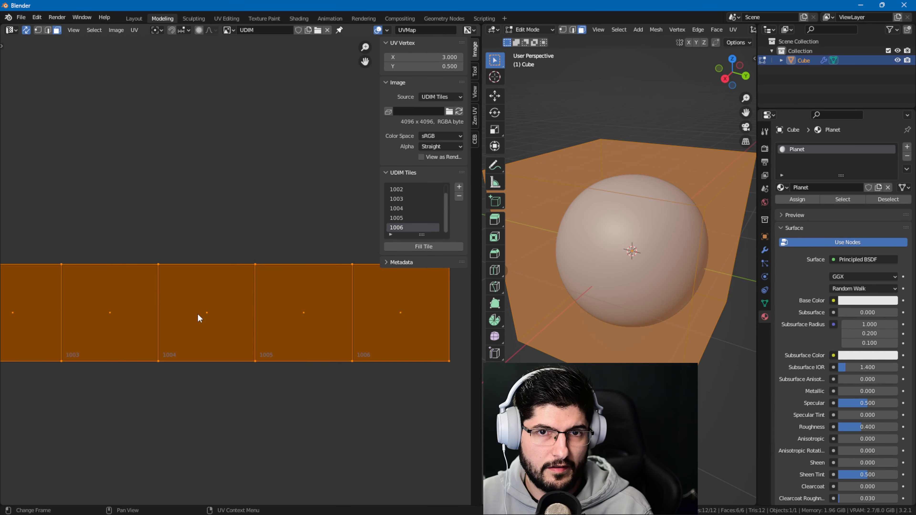
{"action": "middle_click_drag", "start_coordinate": [222, 311], "coordinate": [352, 300], "text": "shift"}
{"action": "scroll", "coordinate": [178, 334], "scroll_direction": "down", "scroll_amount": 2}
{"action": "middle_click_drag", "start_coordinate": [179, 334], "coordinate": [217, 330], "text": "shift"}
{"action": "left_click_drag", "start_coordinate": [111, 189], "coordinate": [159, 403]}
{"action": "middle_click_drag", "start_coordinate": [559, 220], "coordinate": [591, 221]}
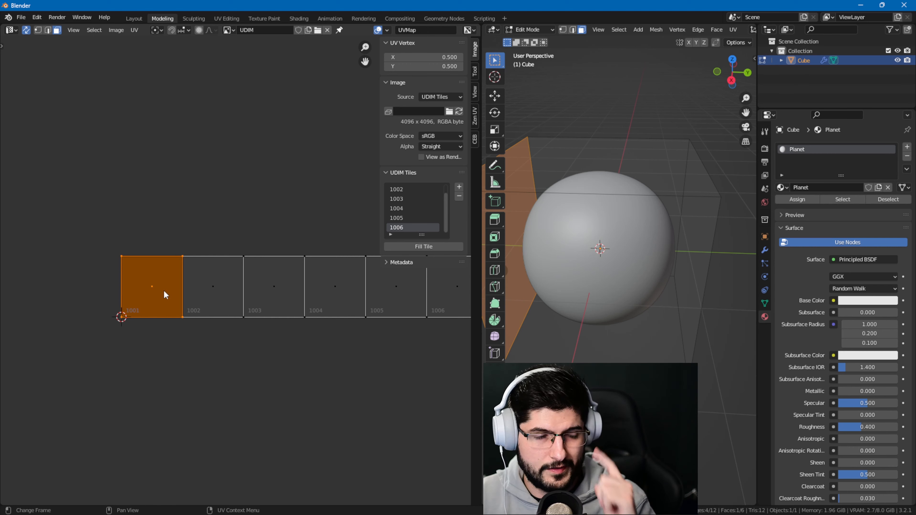
{"action": "middle_click_drag", "start_coordinate": [241, 295], "coordinate": [191, 312]}
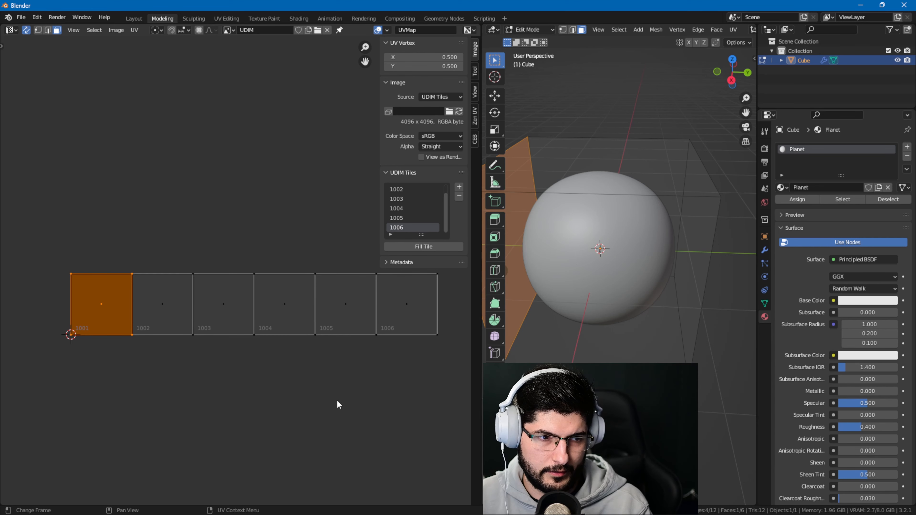
Set the UV pivot to Individual Origins and shrink all six UV faces slightly inside their own tiles
{"action": "left_click_drag", "start_coordinate": [427, 382], "coordinate": [72, 301]}
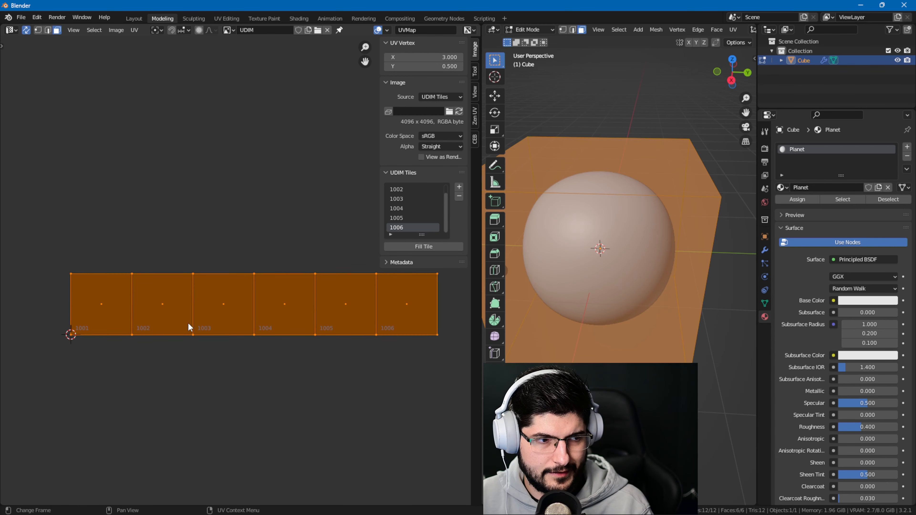
{"action": "key", "text": "s"}
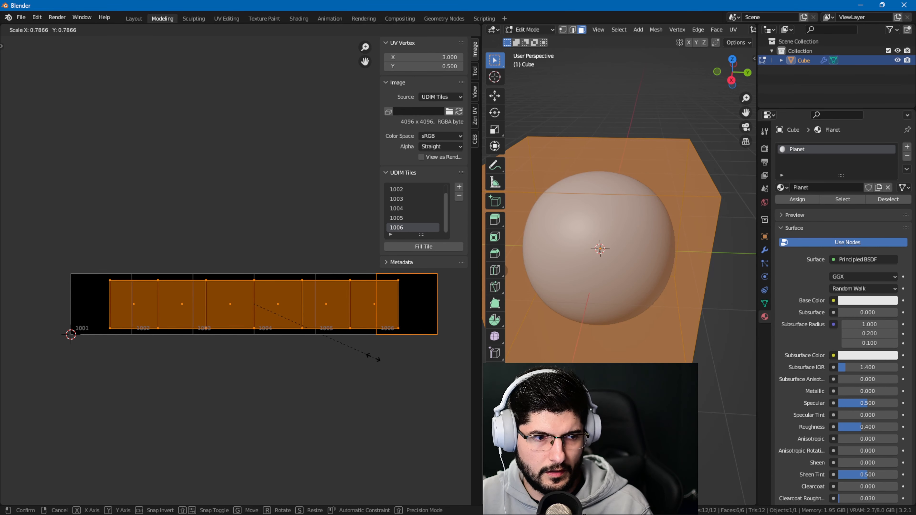
{"action": "key", "text": "Escape"}
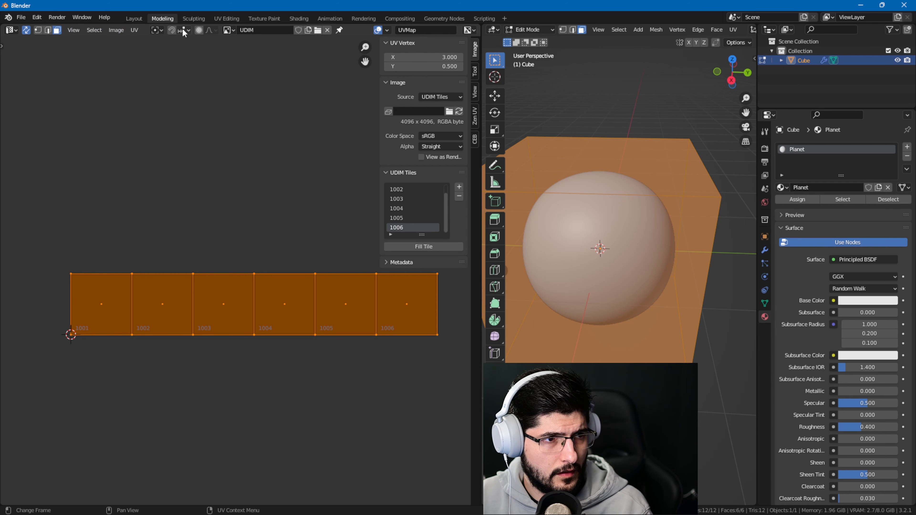
{"action": "left_click", "coordinate": [161, 30]}
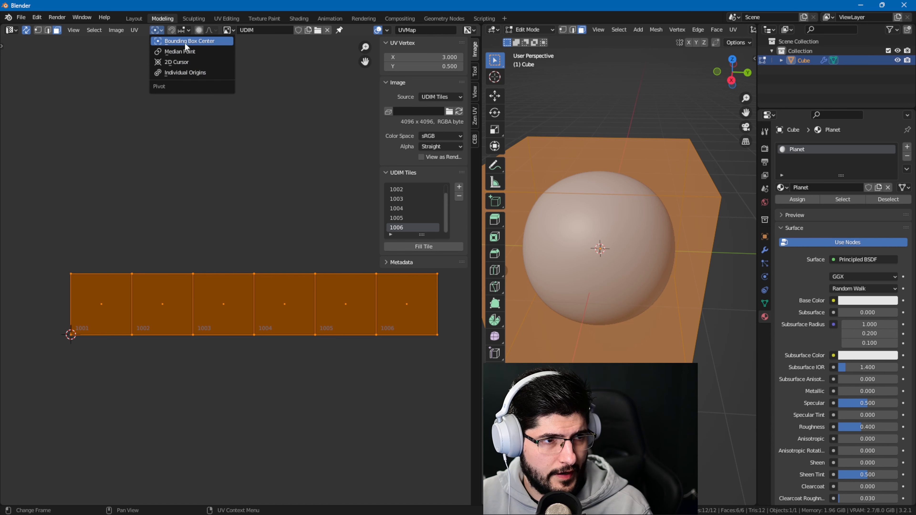
{"action": "left_click", "coordinate": [199, 72]}
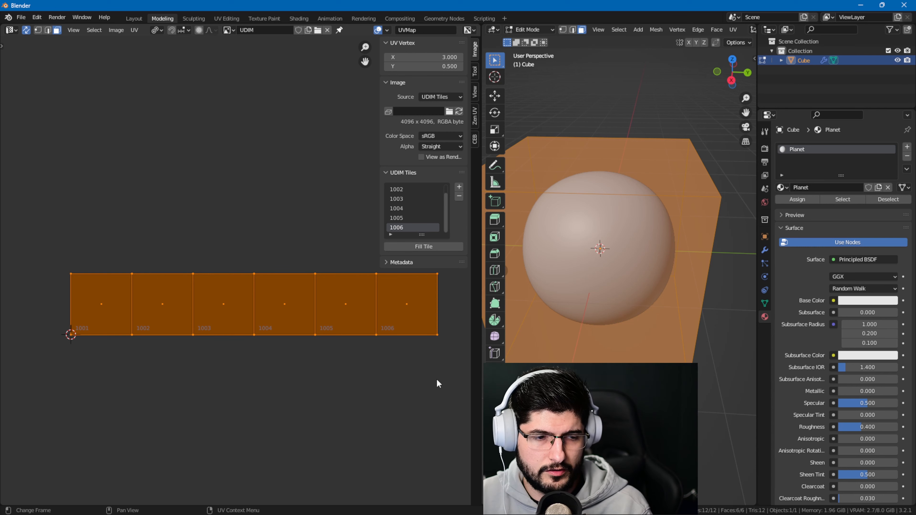
{"action": "key", "text": "s"}
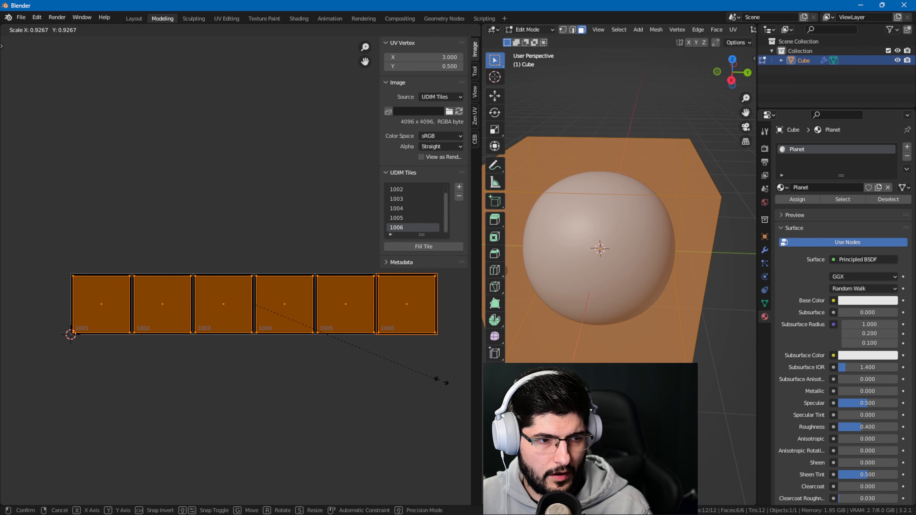
{"action": "left_click", "coordinate": [429, 378]}
Enlarge all six UV faces slightly to leave only a thin margin inside each tile, and deselect them
{"action": "scroll", "coordinate": [291, 279], "scroll_direction": "up", "scroll_amount": 3}
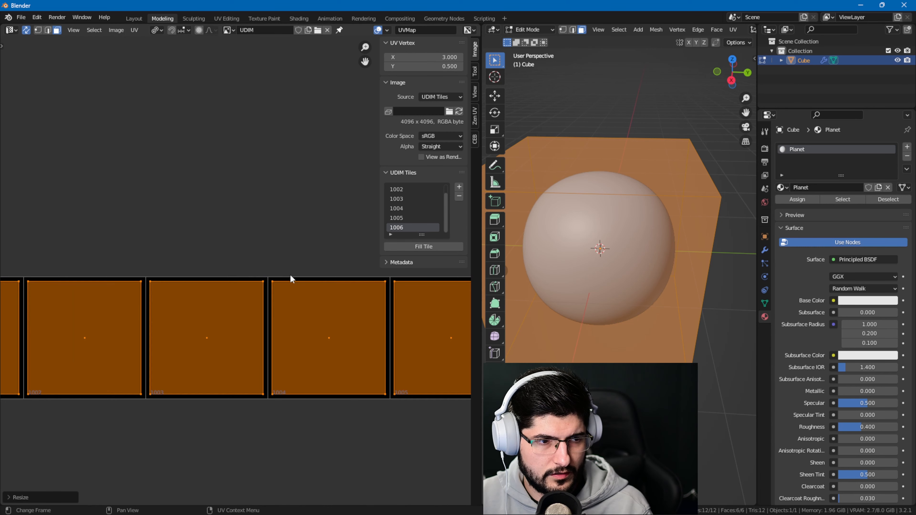
{"action": "scroll", "coordinate": [292, 278], "scroll_direction": "up", "scroll_amount": 4}
{"action": "key", "text": "s"}
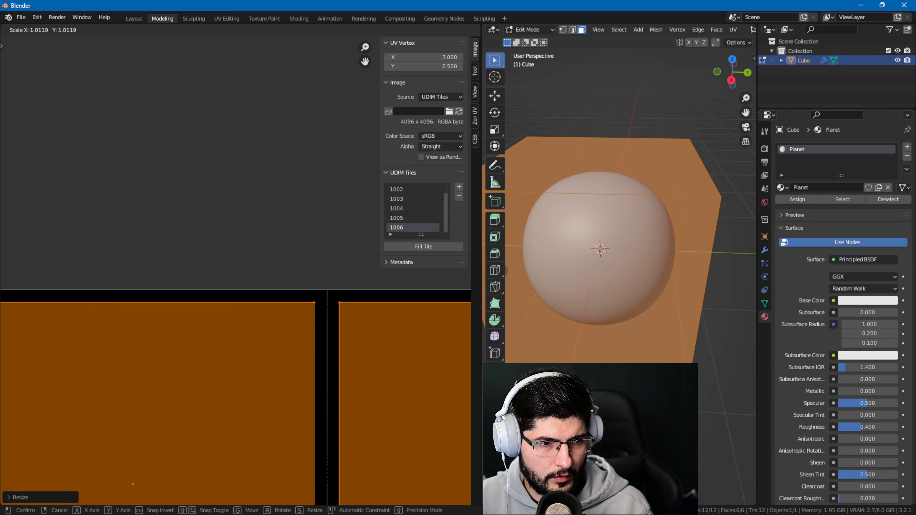
{"action": "left_click", "coordinate": [343, 262]}
{"action": "scroll", "coordinate": [328, 293], "scroll_direction": "down", "scroll_amount": 3}
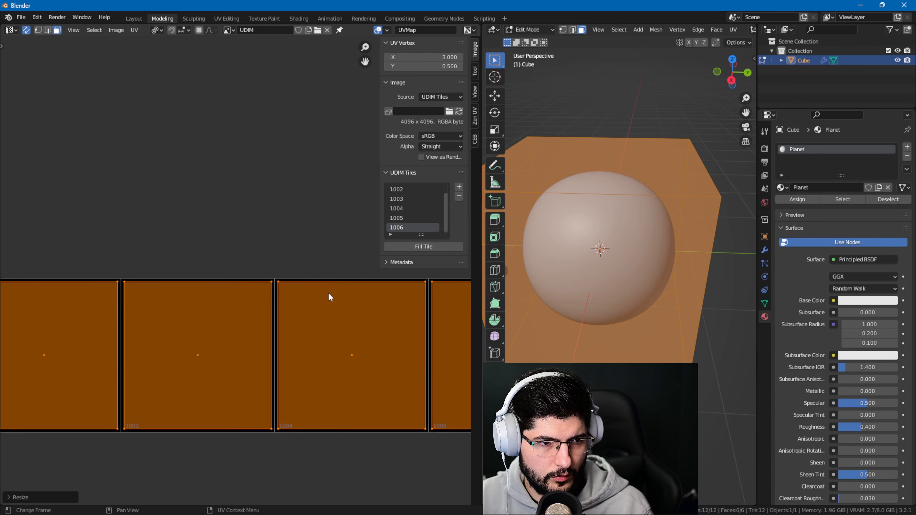
{"action": "scroll", "coordinate": [327, 292], "scroll_direction": "down", "scroll_amount": 5}
{"action": "left_click", "coordinate": [230, 336]}
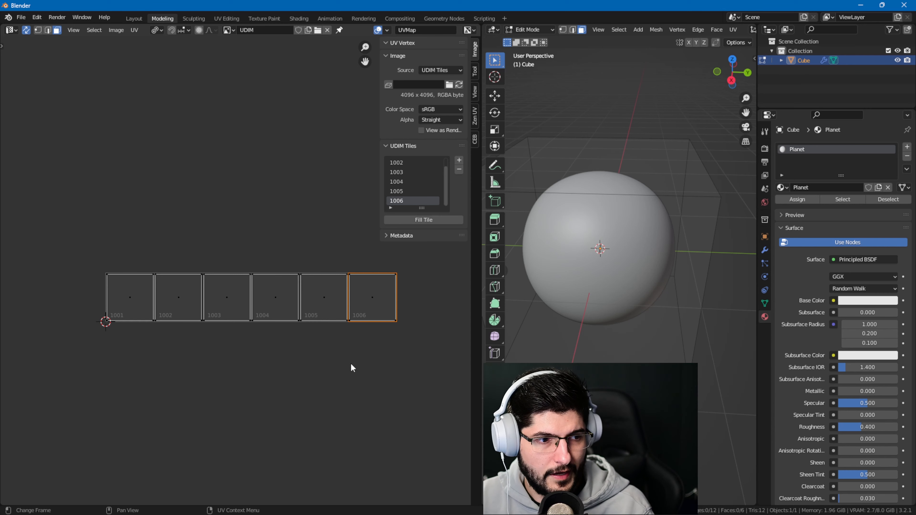
Return to Object Mode and set up an FBX export of the planet with smoothing set to Face
{"action": "key", "text": "Tab"}
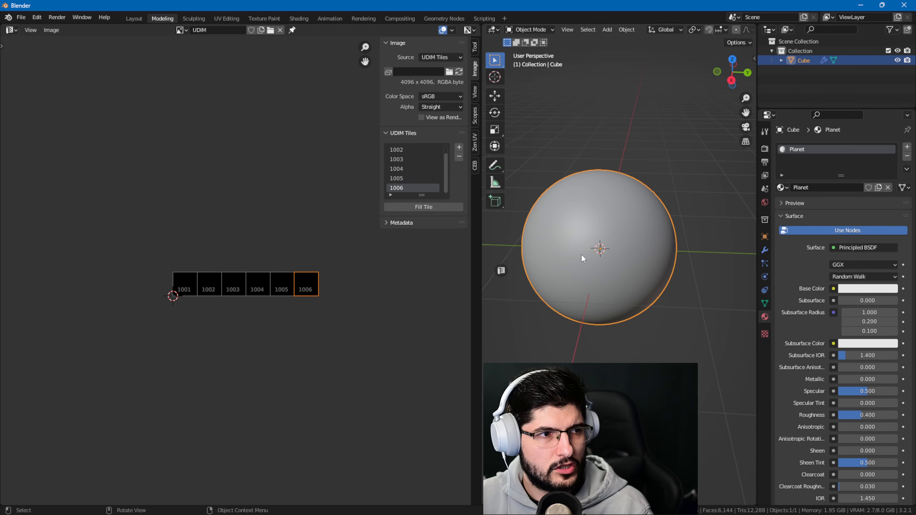
{"action": "left_click", "coordinate": [21, 17]}
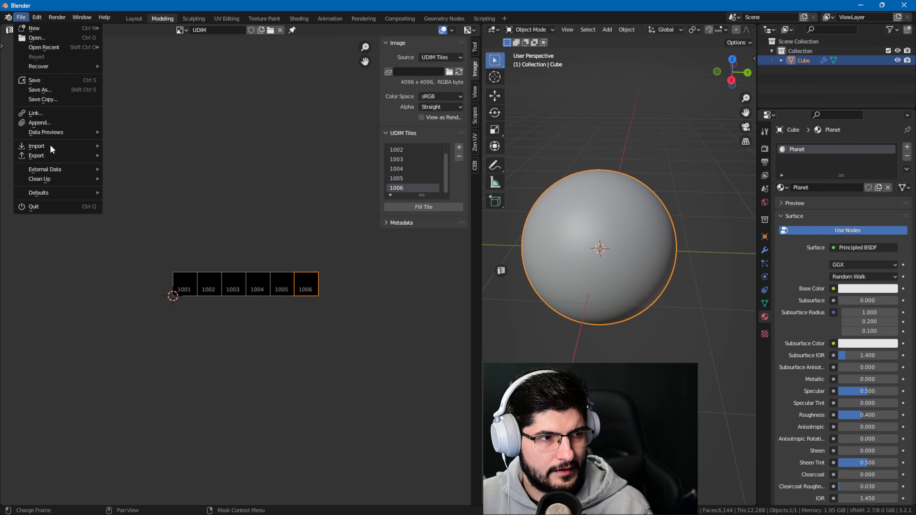
{"action": "mouse_move", "coordinate": [53, 155]}
{"action": "left_click", "coordinate": [137, 242]}
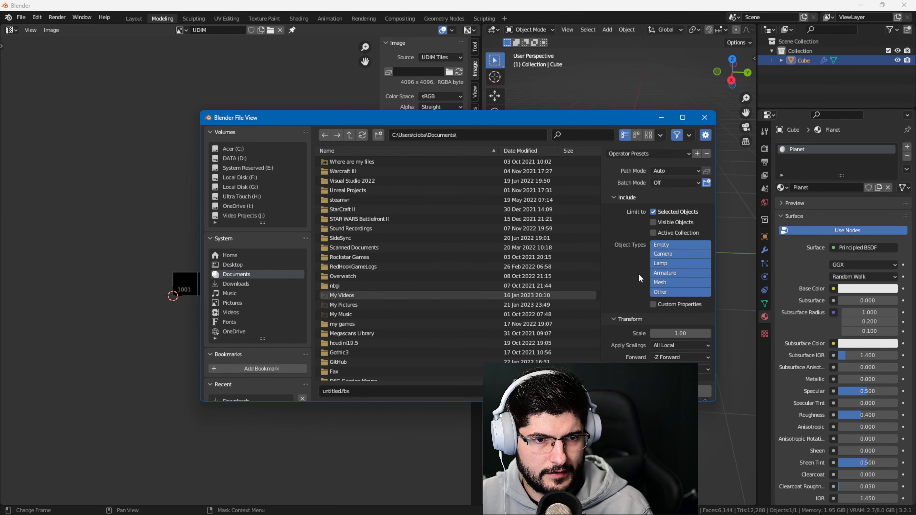
{"action": "scroll", "coordinate": [637, 278], "scroll_direction": "down", "scroll_amount": 5}
{"action": "left_click", "coordinate": [631, 353]}
{"action": "scroll", "coordinate": [645, 351], "scroll_direction": "down", "scroll_amount": 3}
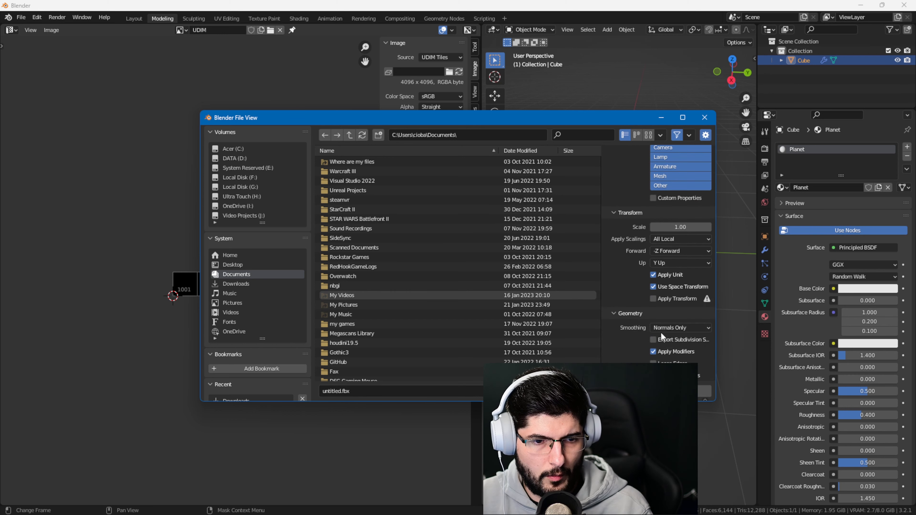
{"action": "left_click", "coordinate": [664, 328]}
{"action": "left_click", "coordinate": [672, 350]}
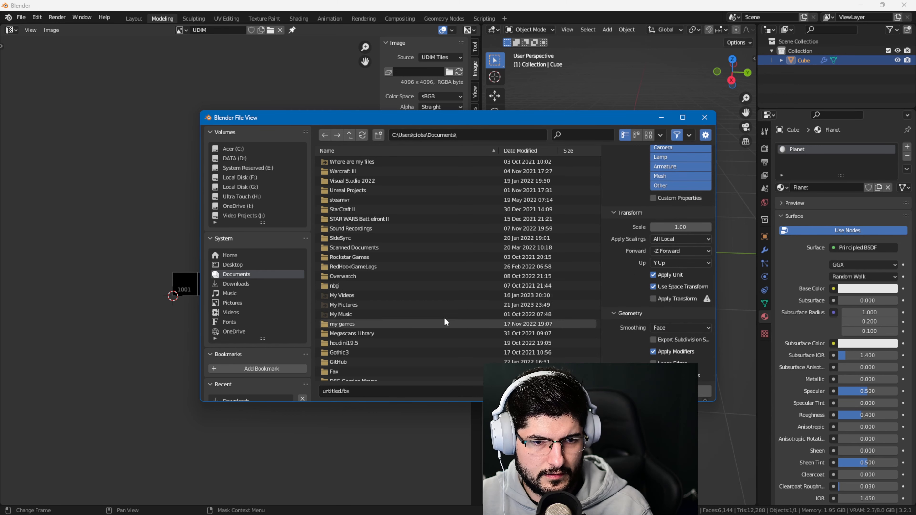
Export the FBX to the Downloads folder under the name Planet_Sphere_UDIMx6
{"action": "left_click", "coordinate": [242, 284]}
{"action": "left_click", "coordinate": [364, 389]}
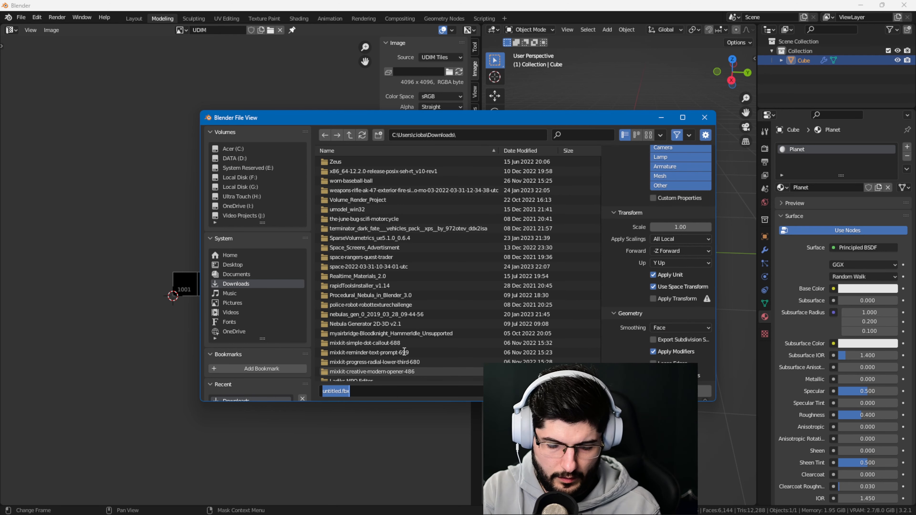
{"action": "type", "text": "Planet_"}
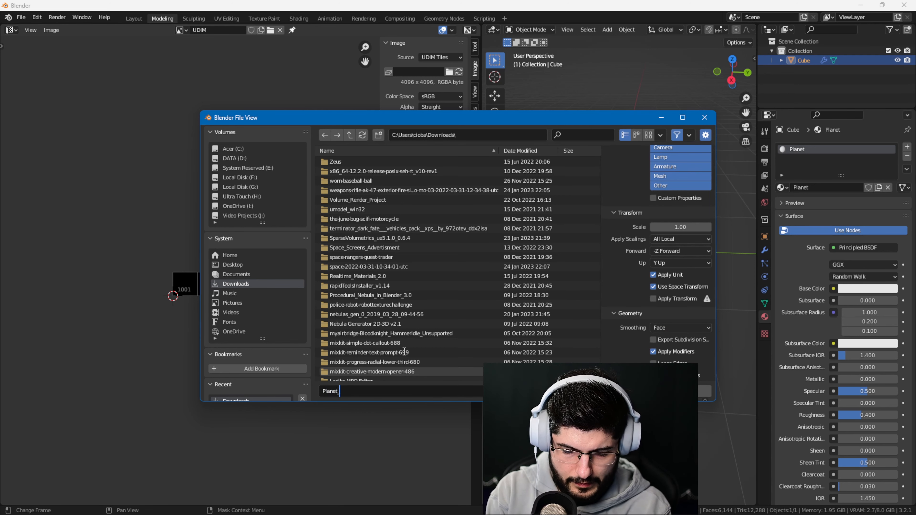
{"action": "type", "text": "Sphere_UDIM"}
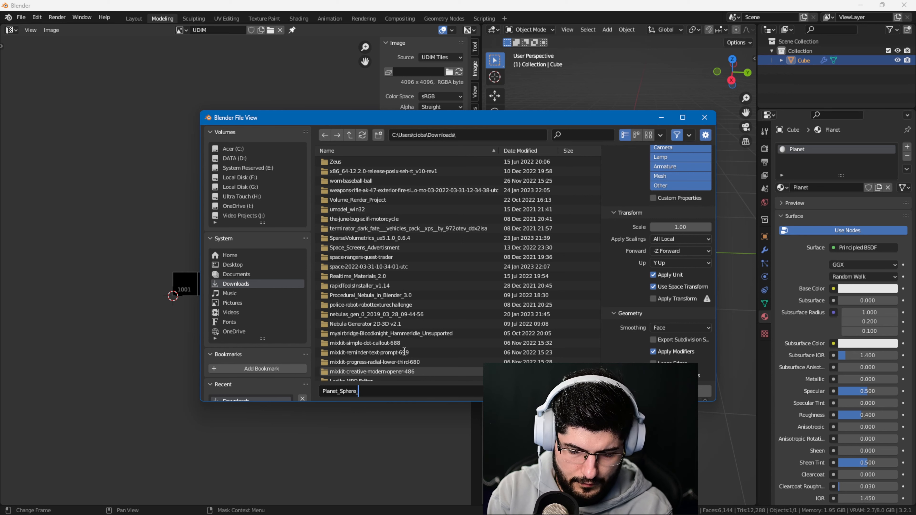
{"action": "type", "text": "x6"}
{"action": "key", "text": "Return"}
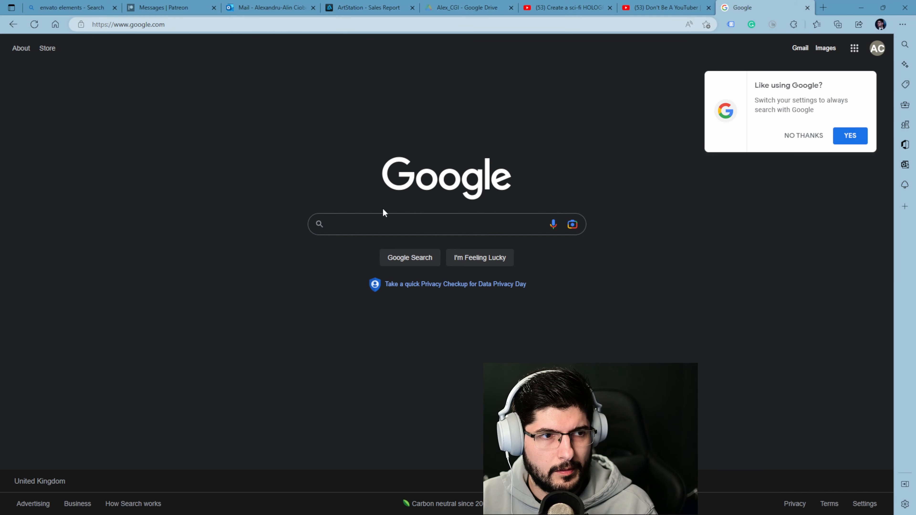
Search the web for "mars 16k texture"
{"action": "left_click", "coordinate": [385, 225]}
{"action": "type", "text": "m"}
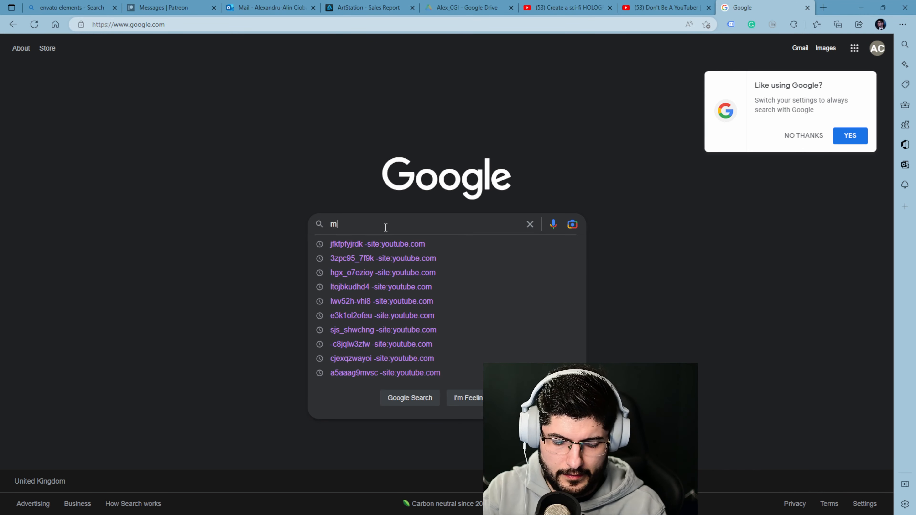
{"action": "type", "text": "ars 16k tex"}
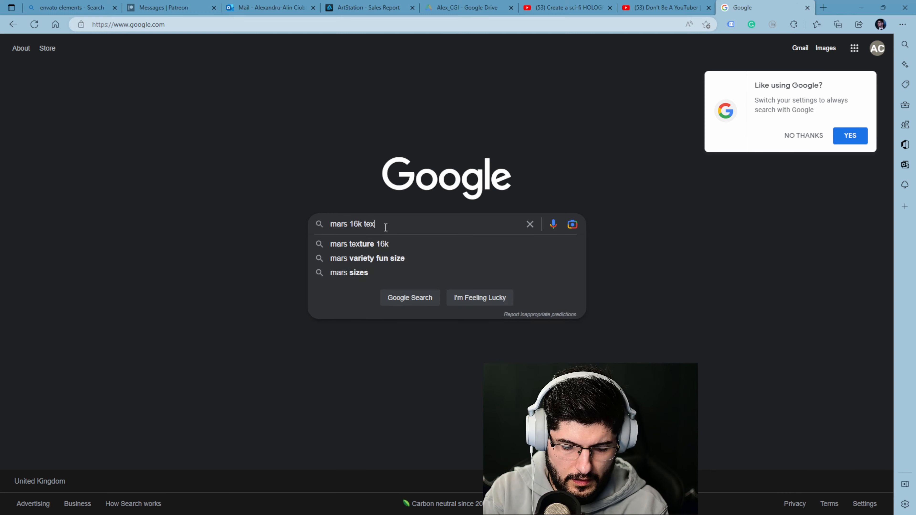
{"action": "type", "text": "ture"}
{"action": "key", "text": "Return"}
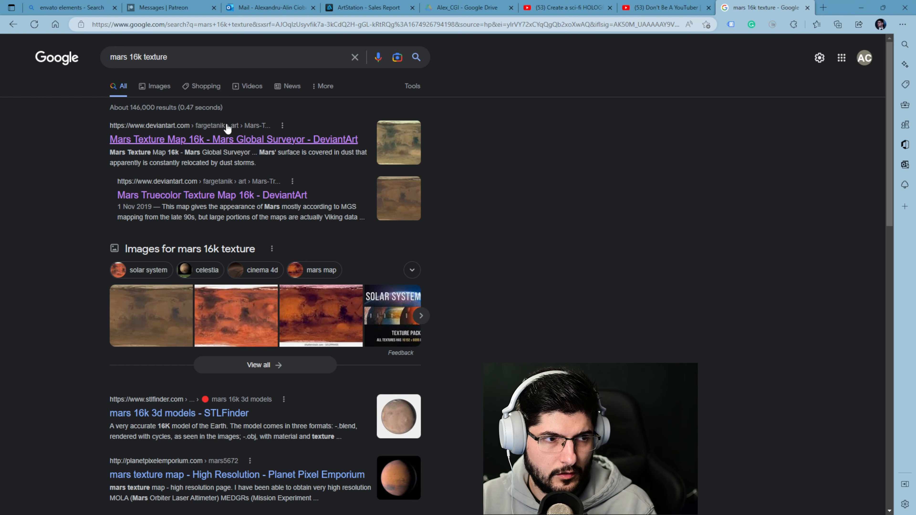
Open the Mars Texture Map 16k - Mars Global Surveyor page on DeviantArt and go to its artist's profile
{"action": "left_click", "coordinate": [210, 142]}
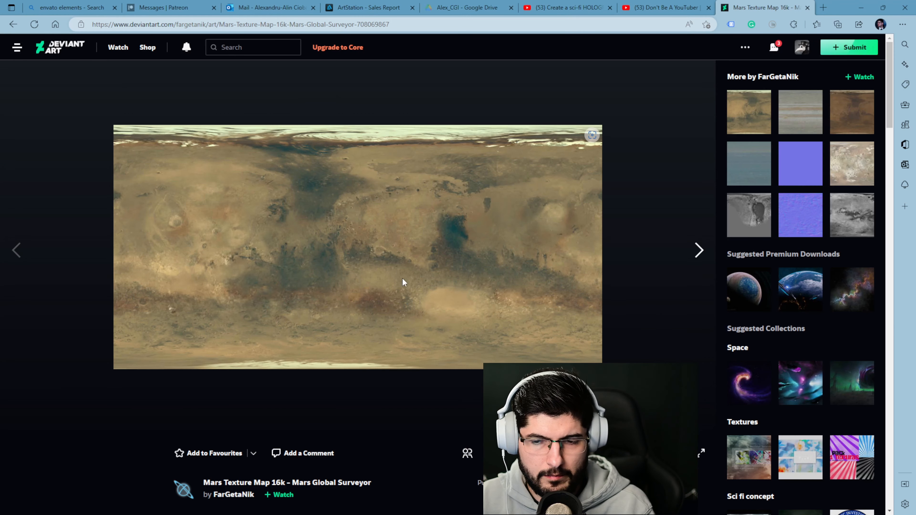
{"action": "scroll", "coordinate": [505, 190], "scroll_direction": "down", "scroll_amount": 6}
{"action": "scroll", "coordinate": [501, 151], "scroll_direction": "up", "scroll_amount": 6}
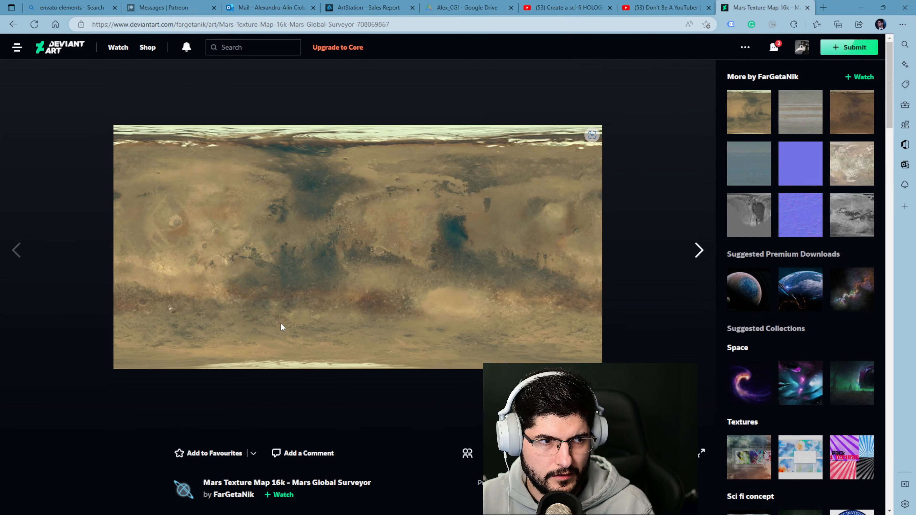
{"action": "scroll", "coordinate": [281, 323], "scroll_direction": "down", "scroll_amount": 4}
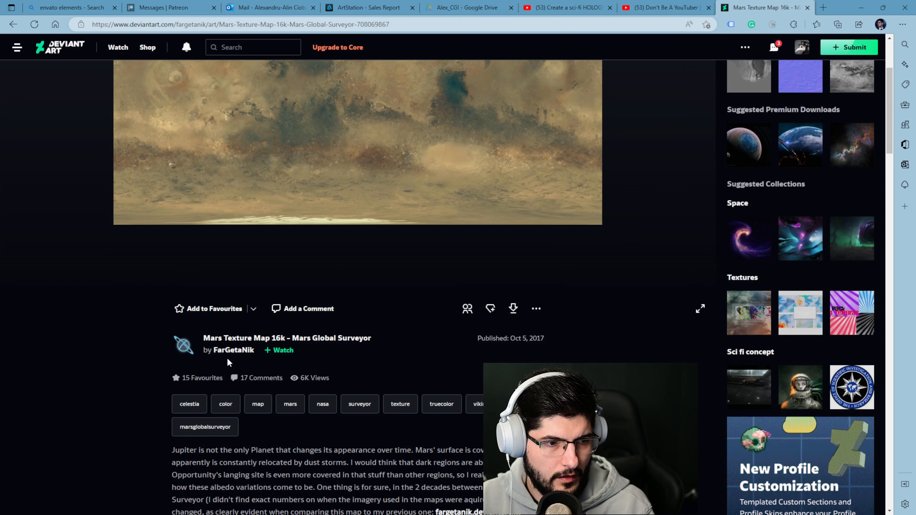
{"action": "left_click", "coordinate": [231, 351]}
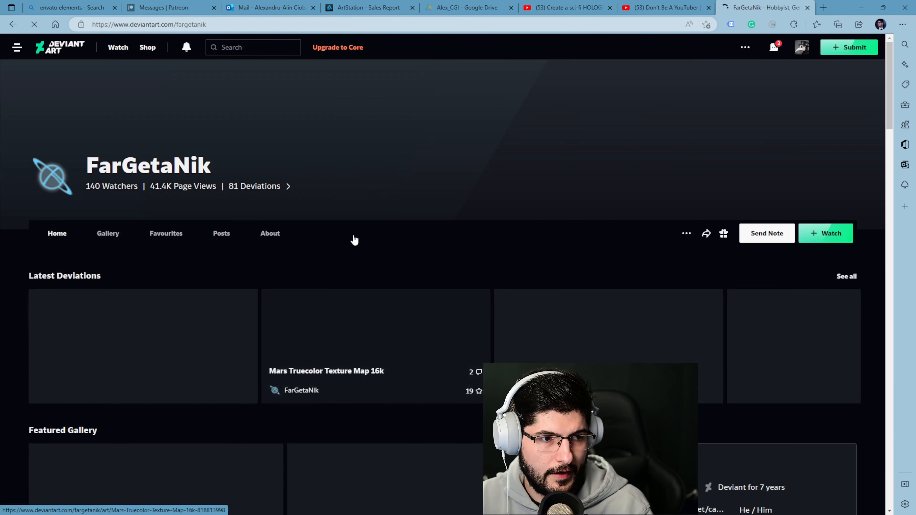
Browse the artist's featured planet textures and open the Mars Truecolor Texture Map 16k page
{"action": "scroll", "coordinate": [284, 372], "scroll_direction": "down", "scroll_amount": 10}
{"action": "scroll", "coordinate": [287, 253], "scroll_direction": "up", "scroll_amount": 4}
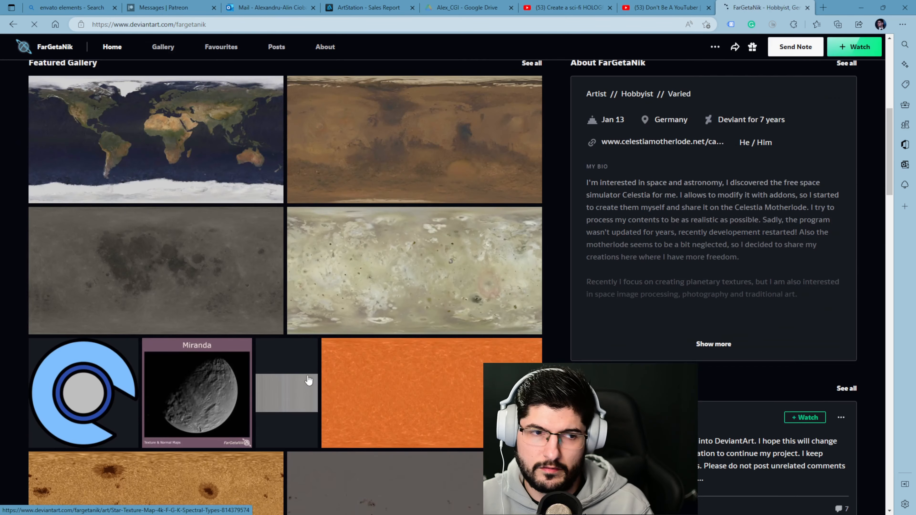
{"action": "scroll", "coordinate": [132, 294], "scroll_direction": "up", "scroll_amount": 2}
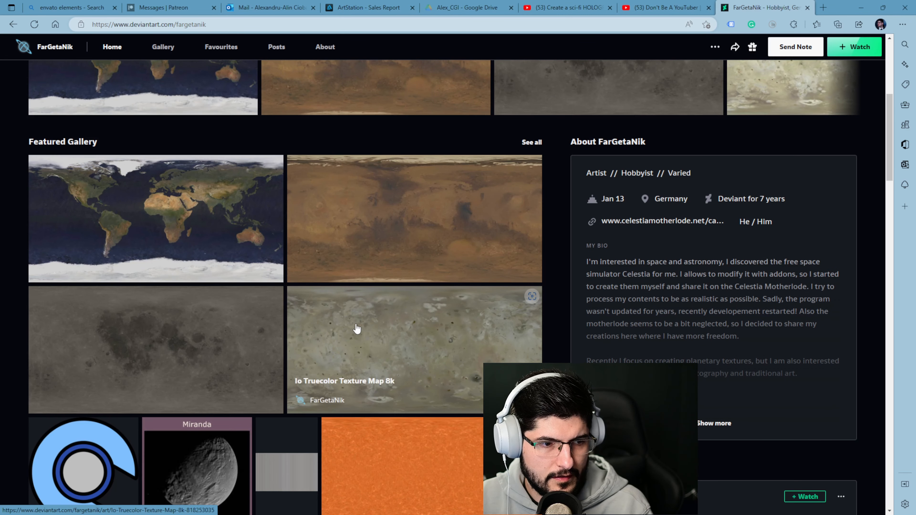
{"action": "scroll", "coordinate": [174, 317], "scroll_direction": "down", "scroll_amount": 5}
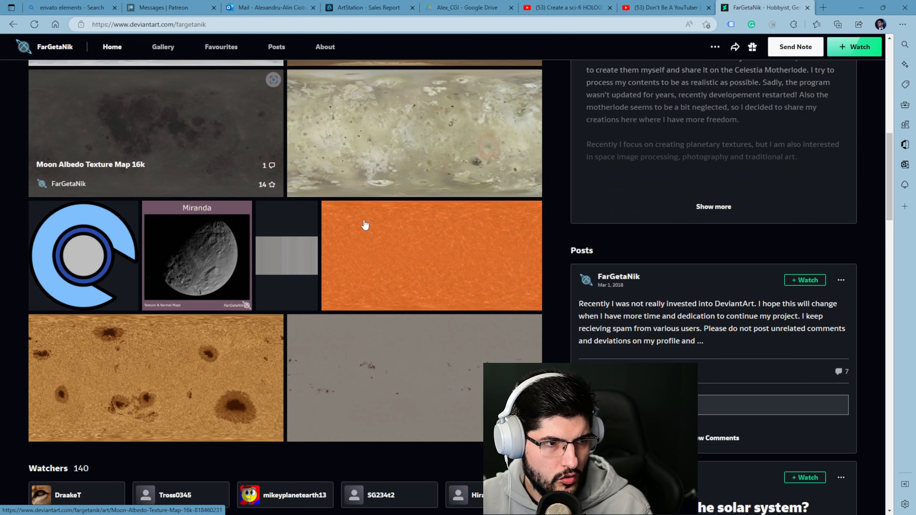
{"action": "scroll", "coordinate": [365, 224], "scroll_direction": "up", "scroll_amount": 4}
{"action": "scroll", "coordinate": [407, 322], "scroll_direction": "up", "scroll_amount": 4}
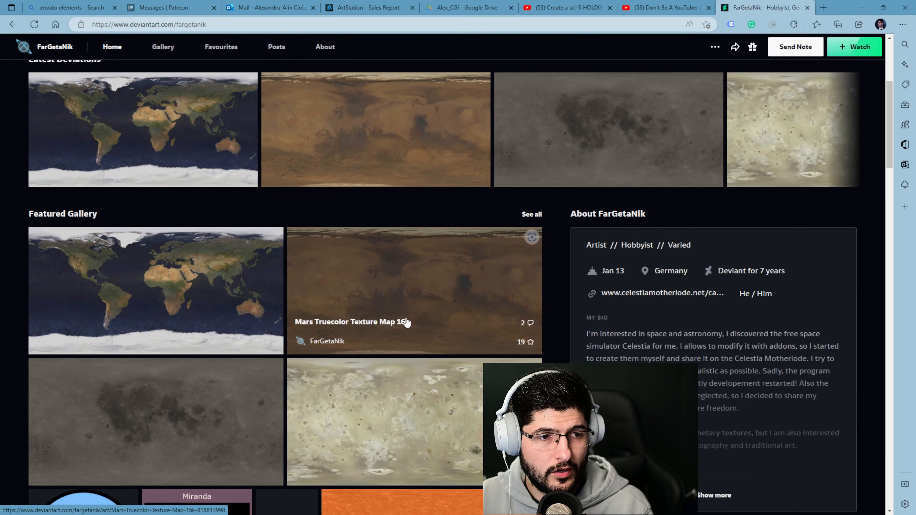
{"action": "left_click", "coordinate": [454, 291]}
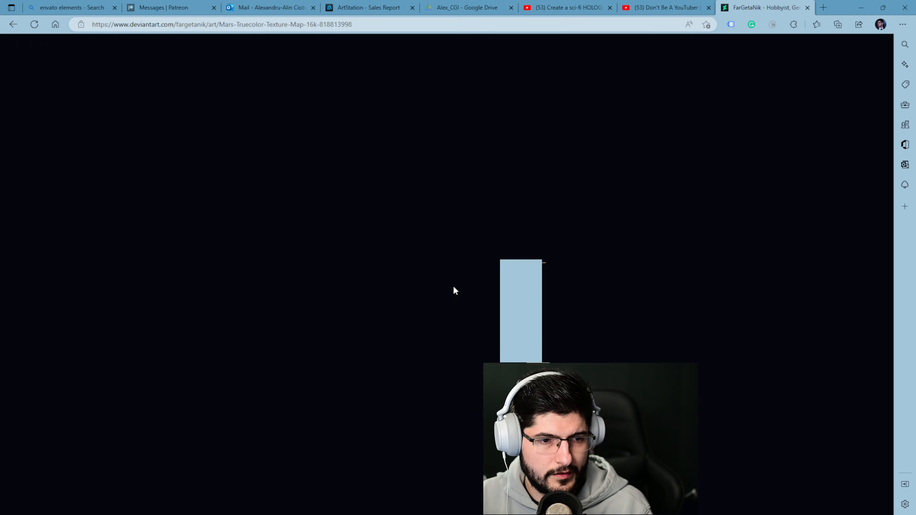
Download the Mars Truecolor Texture Map 16k image file
{"action": "right_click", "coordinate": [412, 225]}
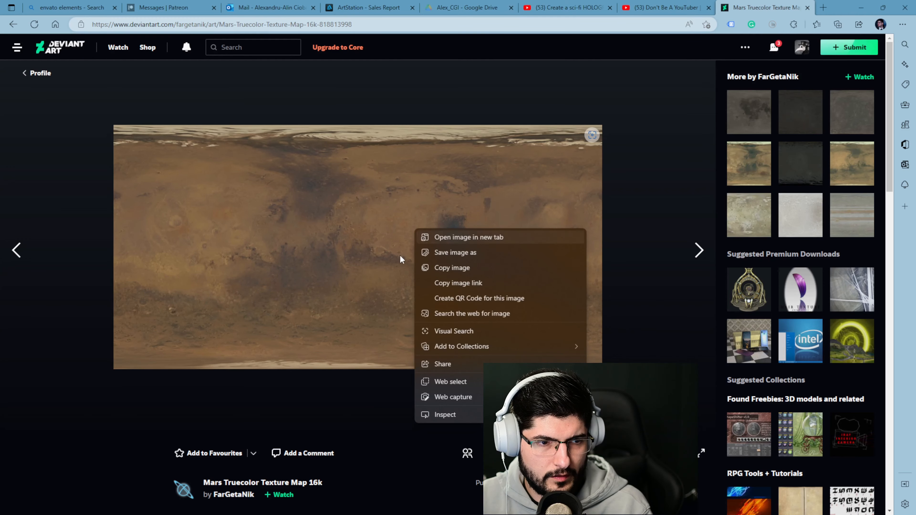
{"action": "right_click", "coordinate": [367, 249]}
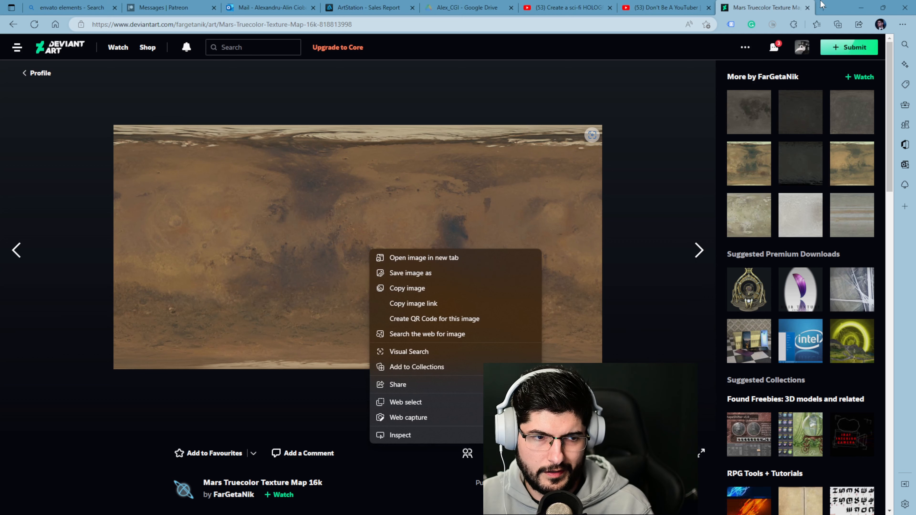
{"action": "left_click", "coordinate": [785, 1]}
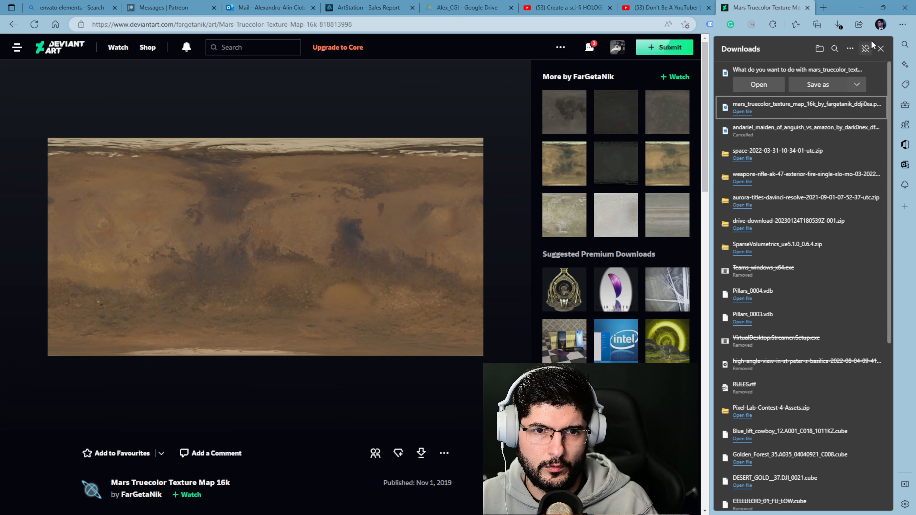
{"action": "left_click", "coordinate": [863, 83]}
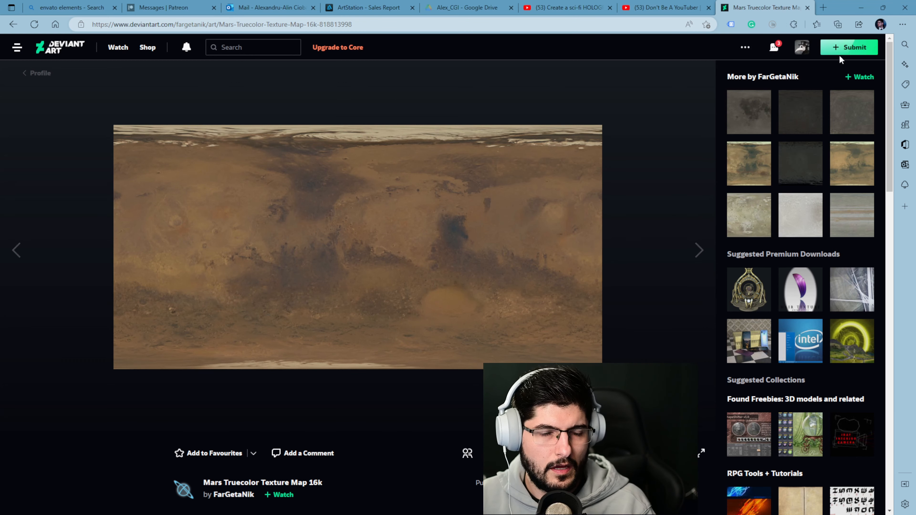
Switch back to Blender, select the planet and show it in Material Preview shading
{"action": "left_click", "coordinate": [865, 7]}
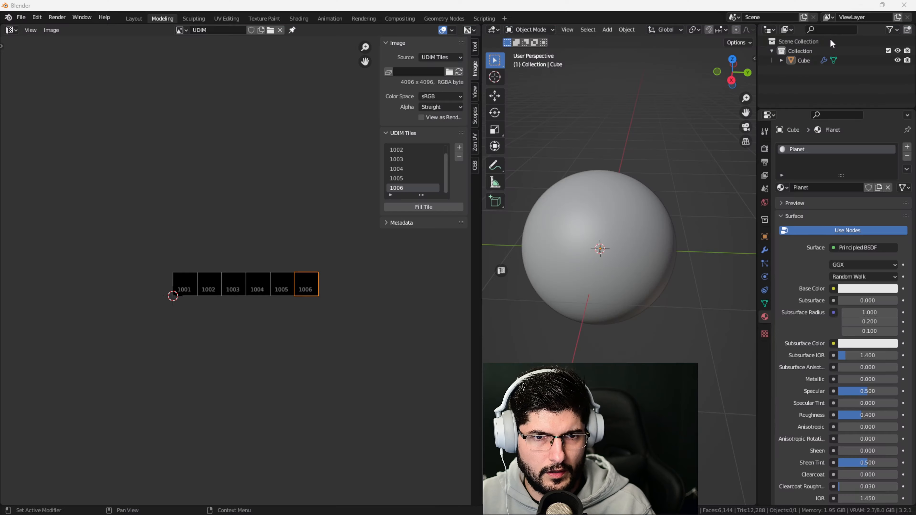
{"action": "left_click", "coordinate": [597, 280]}
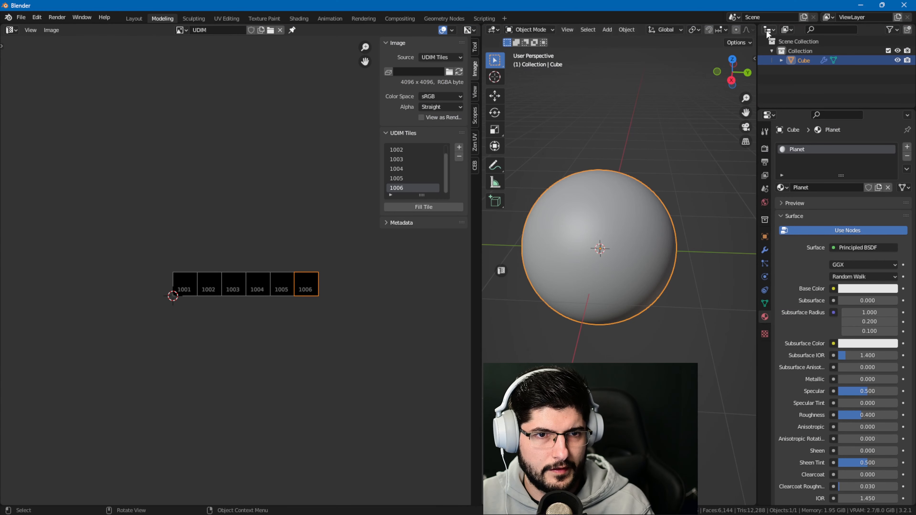
{"action": "scroll", "coordinate": [724, 31], "scroll_direction": "down", "scroll_amount": 6}
{"action": "left_click", "coordinate": [744, 31]}
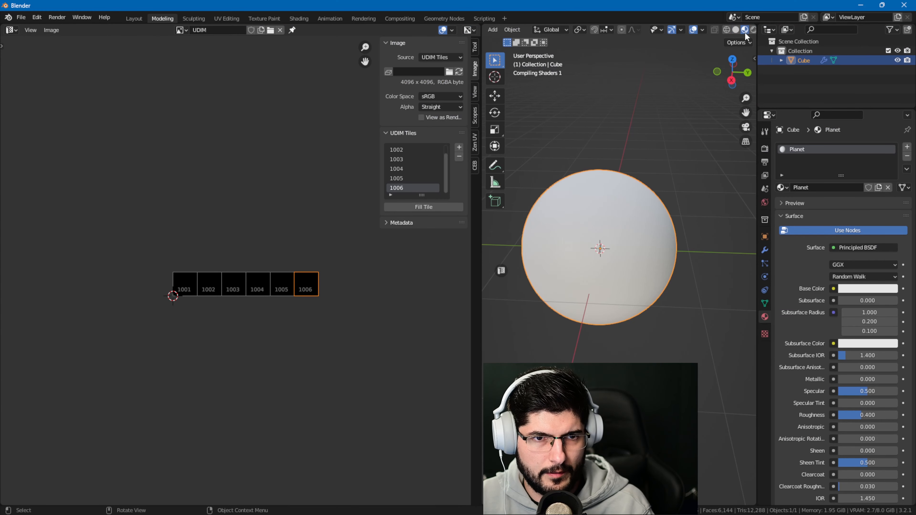
{"action": "scroll", "coordinate": [255, 266], "scroll_direction": "up", "scroll_amount": 1}
Turn the UDIM image area into a Shader Editor and add an Image Texture node beside the Principled BSDF
{"action": "left_click", "coordinate": [11, 30]}
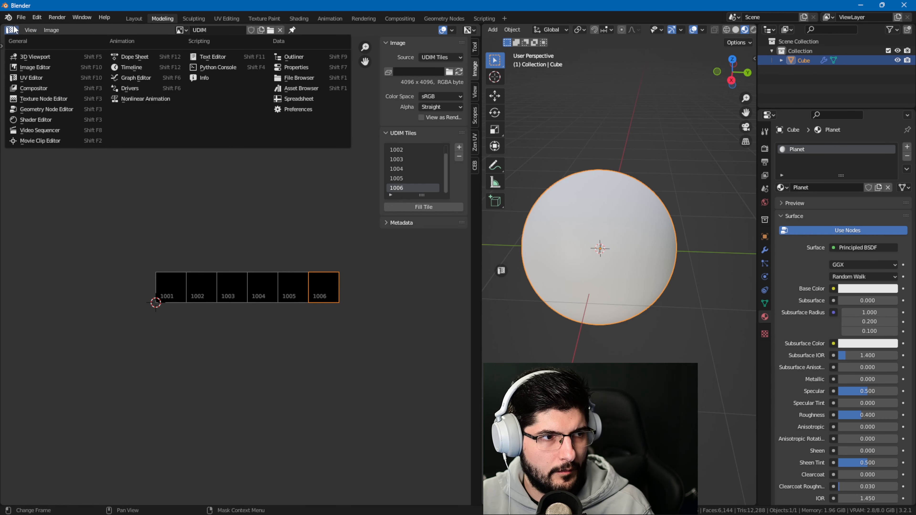
{"action": "left_click", "coordinate": [43, 118]}
{"action": "key", "text": "shift+a"}
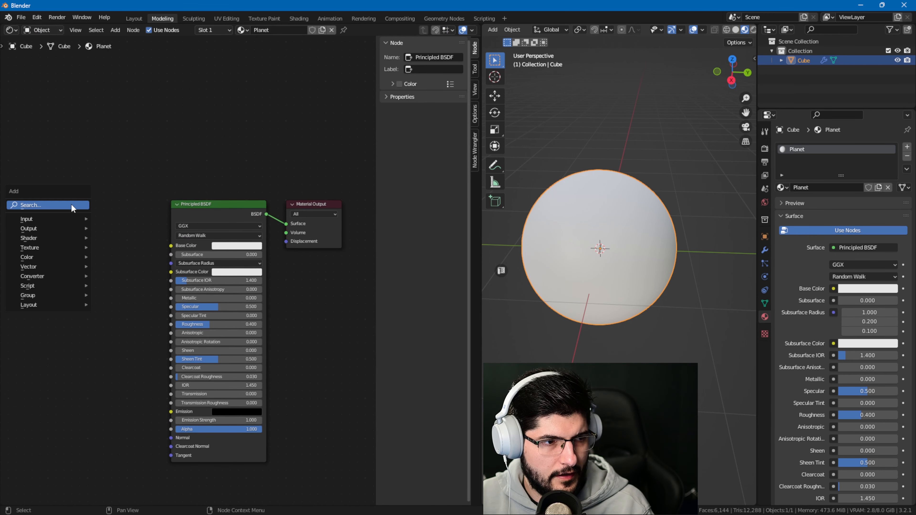
{"action": "left_click", "coordinate": [71, 204]}
{"action": "type", "text": "image"}
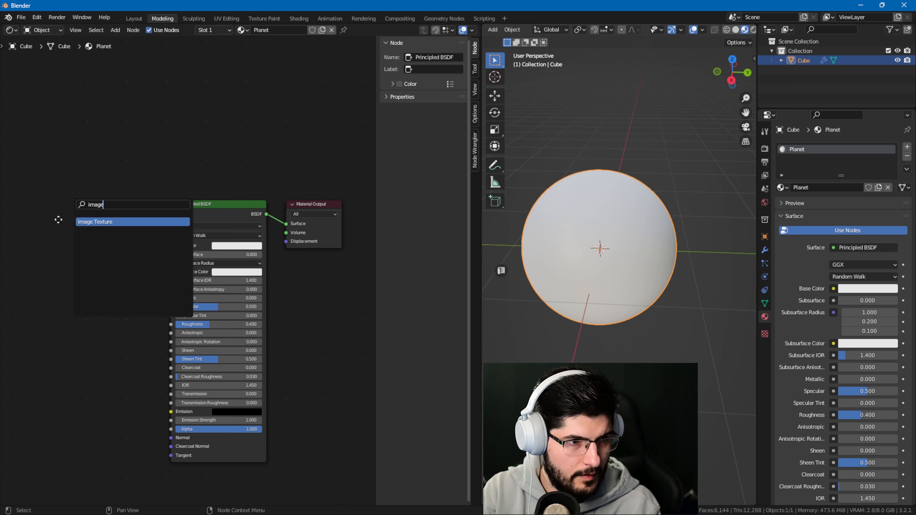
{"action": "key", "text": "Return"}
{"action": "left_click", "coordinate": [22, 218]}
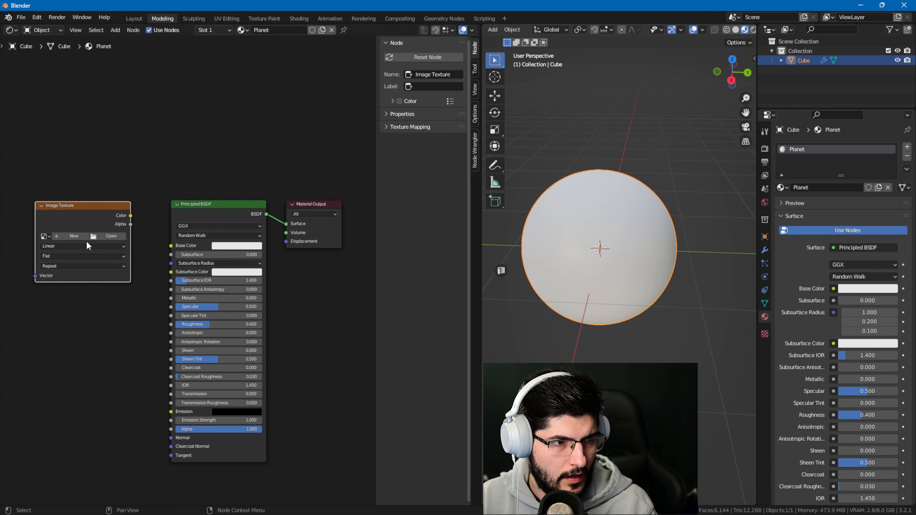
Load the downloaded mars_truecolor_texture_map_16k image into the Image Texture node and connect its Color output to the Base Color
{"action": "left_click", "coordinate": [110, 237]}
{"action": "left_click_drag", "start_coordinate": [445, 124], "coordinate": [915, 124]}
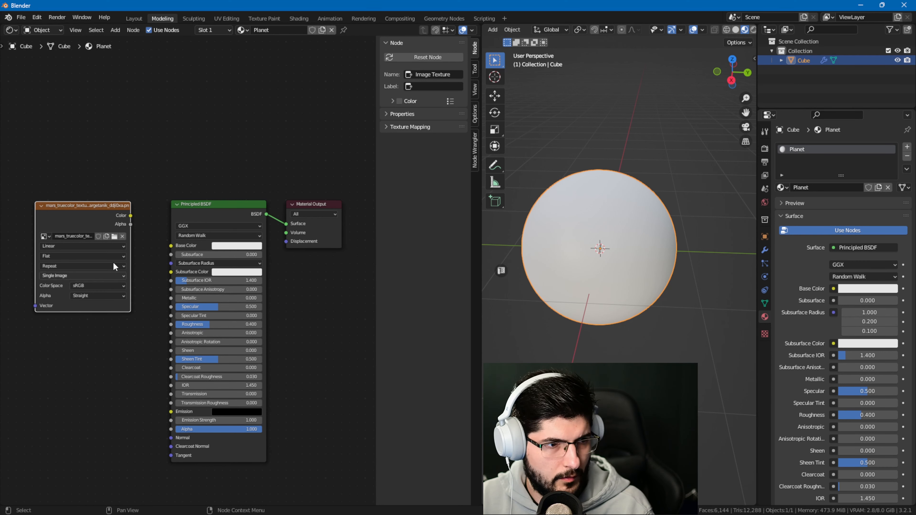
{"action": "left_click_drag", "start_coordinate": [130, 217], "coordinate": [171, 246]}
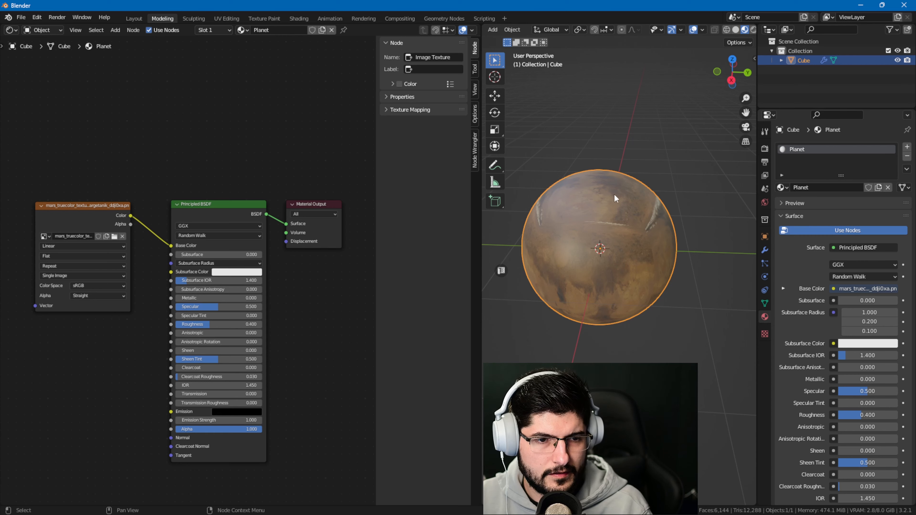
Examine how the Mars texture wraps around the cube-based planet and across its seams
{"action": "middle_click_drag", "start_coordinate": [615, 194], "coordinate": [657, 231]}
{"action": "scroll", "coordinate": [657, 232], "scroll_direction": "up", "scroll_amount": 4}
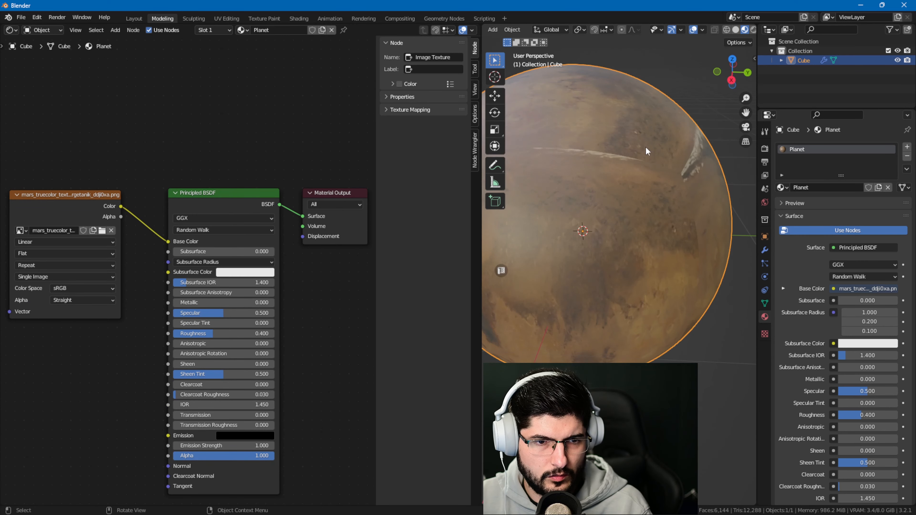
{"action": "middle_click_drag", "start_coordinate": [645, 147], "coordinate": [574, 183]}
{"action": "middle_click_drag", "start_coordinate": [650, 267], "coordinate": [608, 218]}
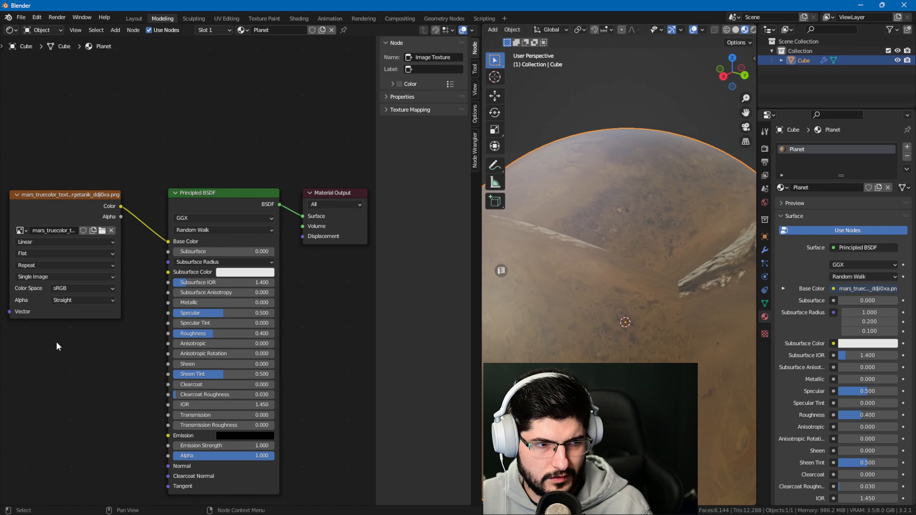
{"action": "middle_click_drag", "start_coordinate": [90, 341], "coordinate": [122, 339]}
{"action": "middle_click_drag", "start_coordinate": [83, 293], "coordinate": [43, 278]}
{"action": "scroll", "coordinate": [554, 240], "scroll_direction": "down", "scroll_amount": 8}
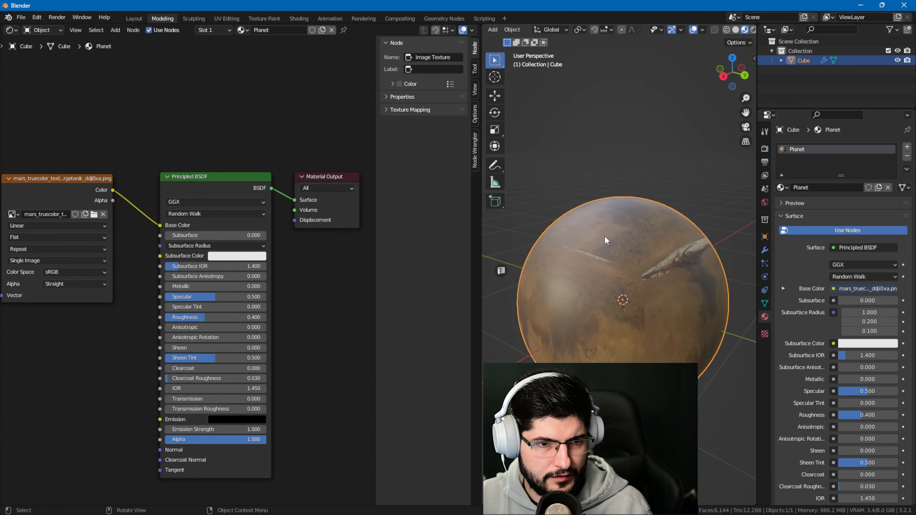
Add a UV sphere at the planet's position in the scene
{"action": "key", "text": "shift+a"}
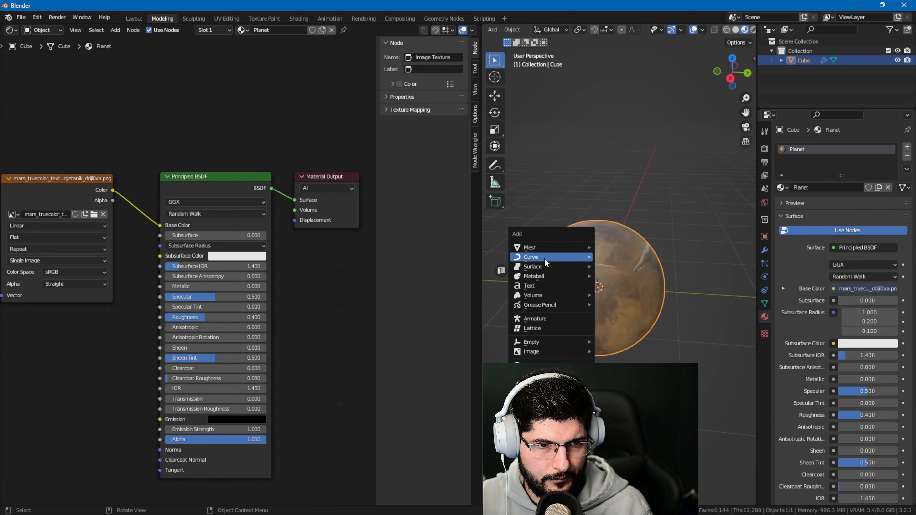
{"action": "mouse_move", "coordinate": [548, 248]}
{"action": "left_click", "coordinate": [637, 286]}
{"action": "scroll", "coordinate": [629, 275], "scroll_direction": "down", "scroll_amount": 2}
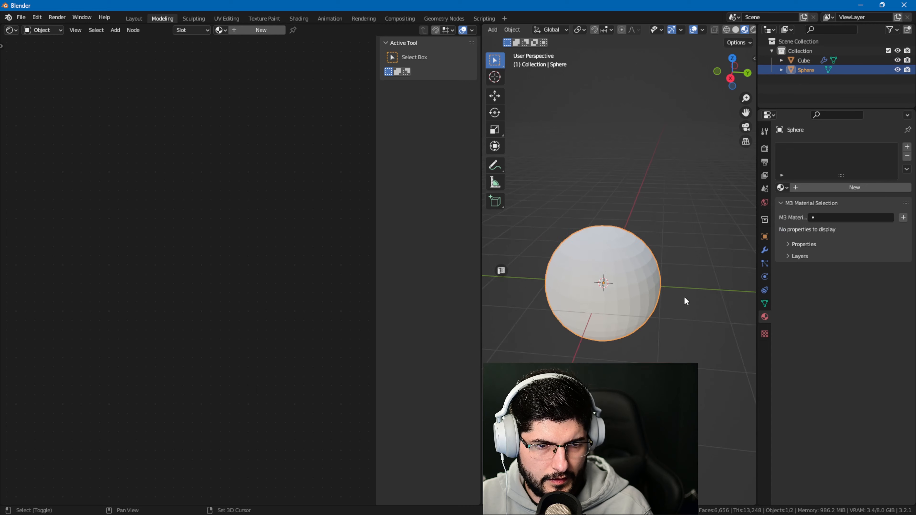
{"action": "middle_click_drag", "start_coordinate": [684, 297], "coordinate": [627, 297], "text": "shift"}
Add a Subdivision Surface modifier to the UV sphere and set its viewport levels to 4
{"action": "left_click", "coordinate": [764, 250]}
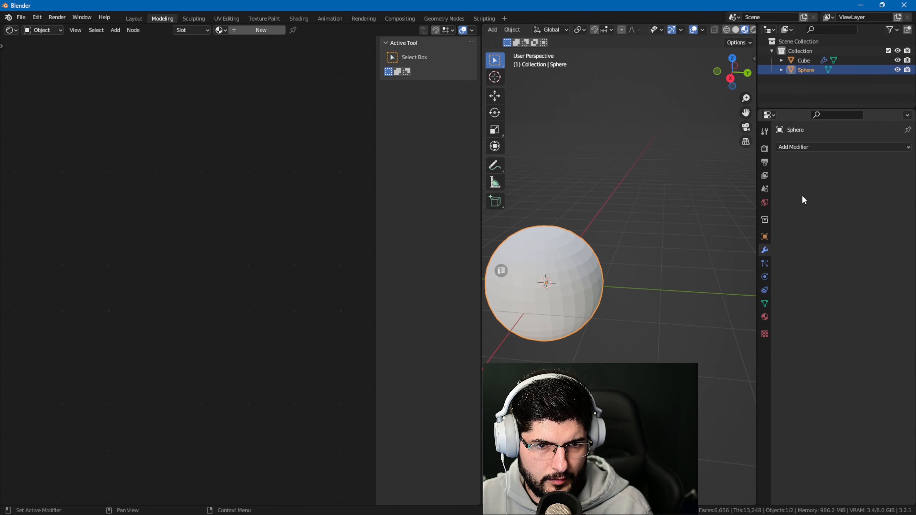
{"action": "left_click", "coordinate": [804, 146]}
{"action": "left_click", "coordinate": [660, 321]}
{"action": "left_click", "coordinate": [894, 189]}
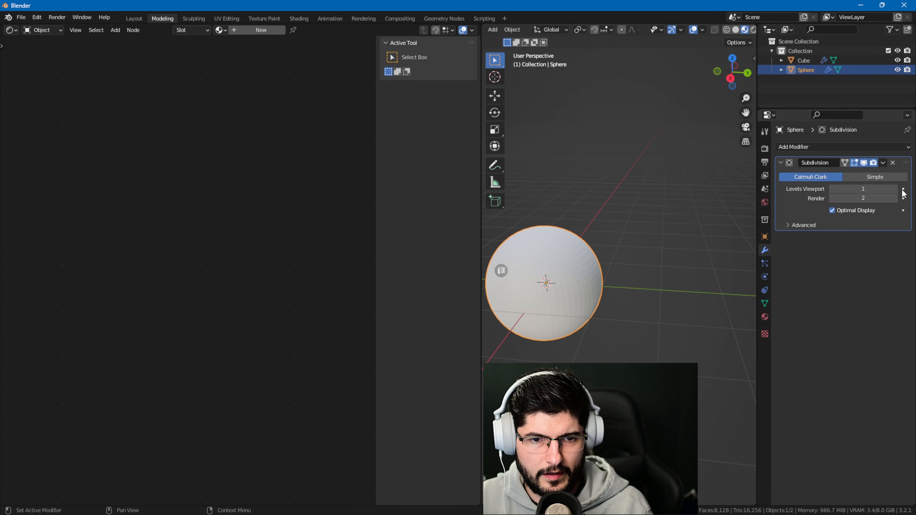
{"action": "left_click", "coordinate": [894, 188]}
{"action": "left_click", "coordinate": [894, 189]}
{"action": "key", "text": "g"}
{"action": "key", "text": "x"}
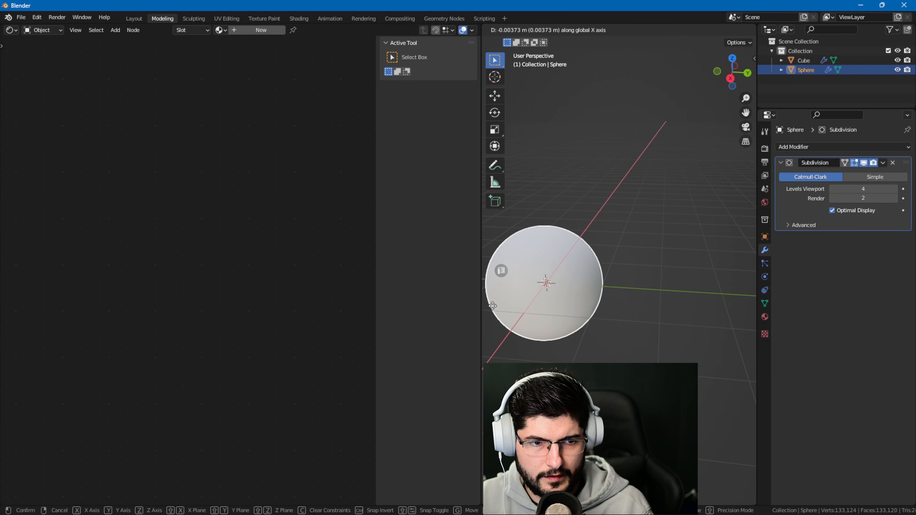
{"action": "right_click", "coordinate": [491, 303]}
Move the UV sphere along the Y axis so it stands clear beside the textured planet
{"action": "key", "text": "g"}
{"action": "key", "text": "y"}
{"action": "left_click", "coordinate": [621, 350]}
{"action": "middle_click_drag", "start_coordinate": [654, 242], "coordinate": [576, 231], "text": "shift"}
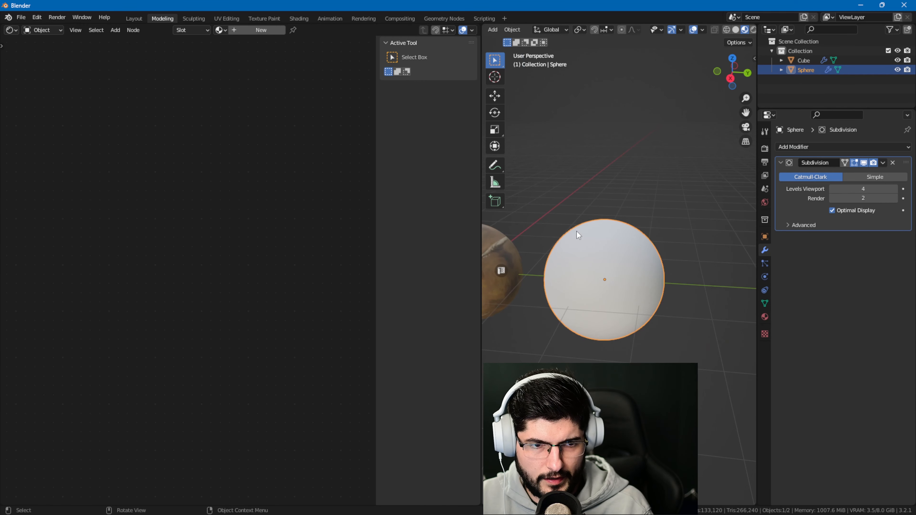
Assign the existing Planet material to the UV sphere and inspect the texture around its pole
{"action": "left_click", "coordinate": [765, 317]}
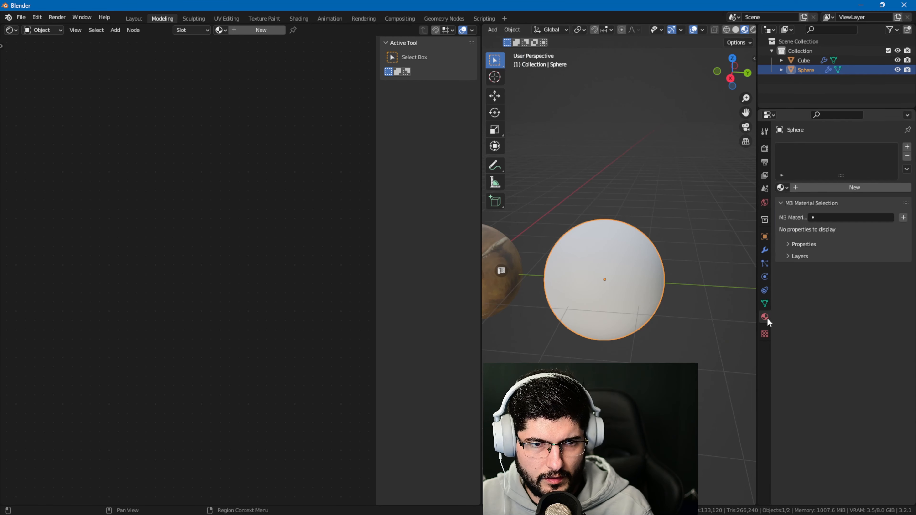
{"action": "left_click", "coordinate": [779, 188]}
{"action": "left_click", "coordinate": [796, 207]}
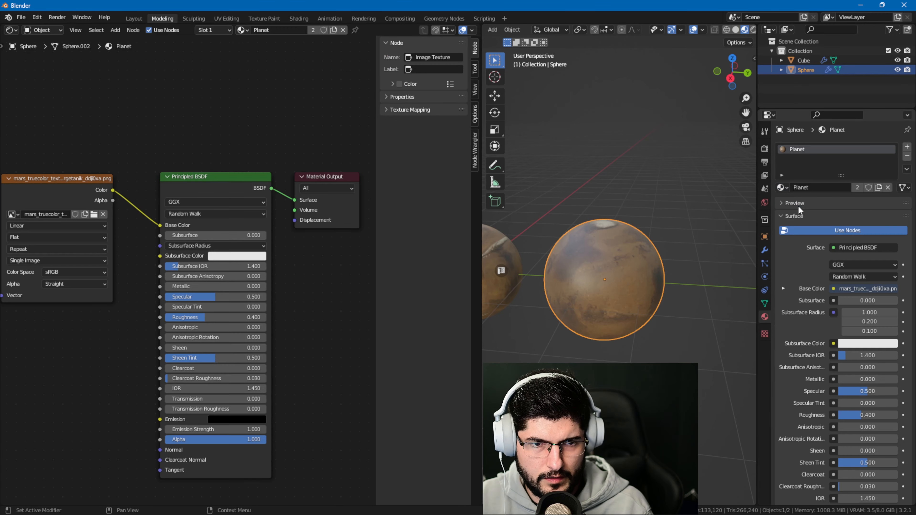
{"action": "scroll", "coordinate": [600, 229], "scroll_direction": "up", "scroll_amount": 5}
{"action": "middle_click_drag", "start_coordinate": [576, 244], "coordinate": [618, 154]}
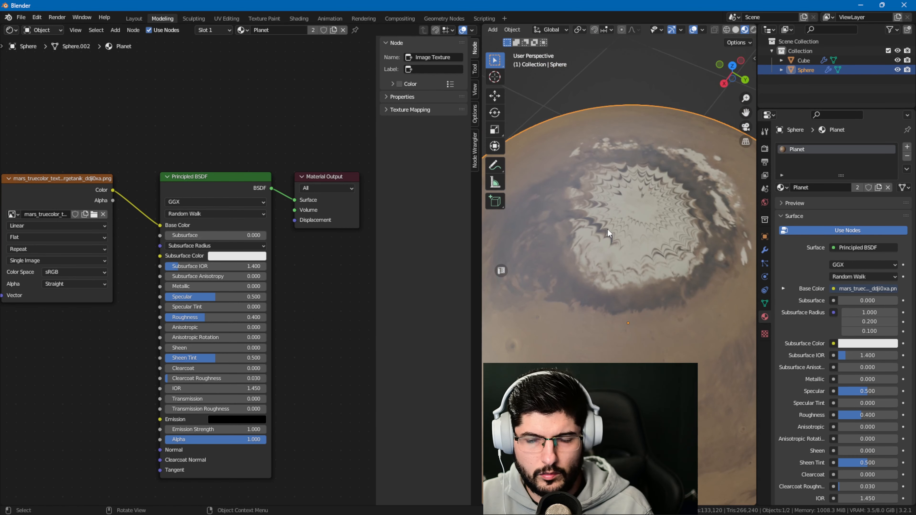
Try Sphere projection on the Mars image texture and check how it wraps around the UV sphere
{"action": "middle_click_drag", "start_coordinate": [83, 294], "coordinate": [181, 294]}
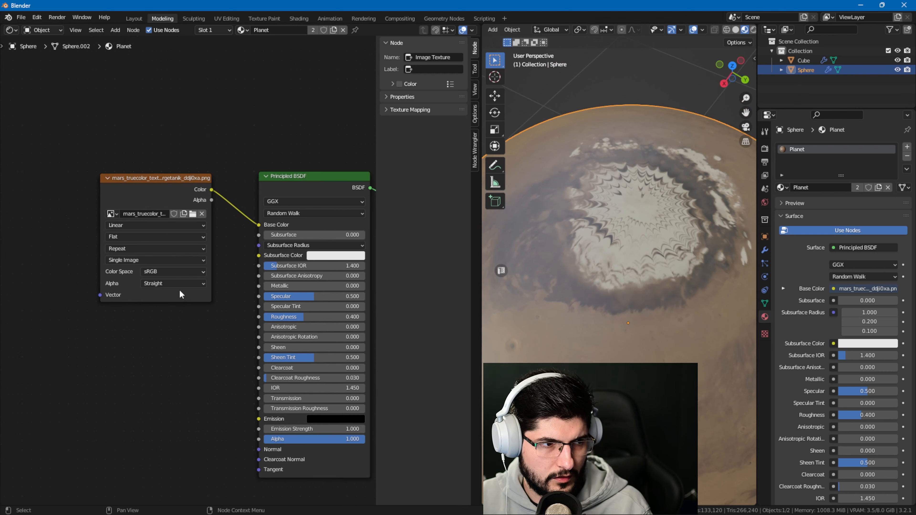
{"action": "left_click", "coordinate": [139, 187]}
{"action": "mouse_move", "coordinate": [147, 207]}
{"action": "left_mouse_down"}
{"action": "mouse_move", "coordinate": [142, 159]}
{"action": "mouse_move", "coordinate": [148, 204]}
{"action": "left_mouse_up"}
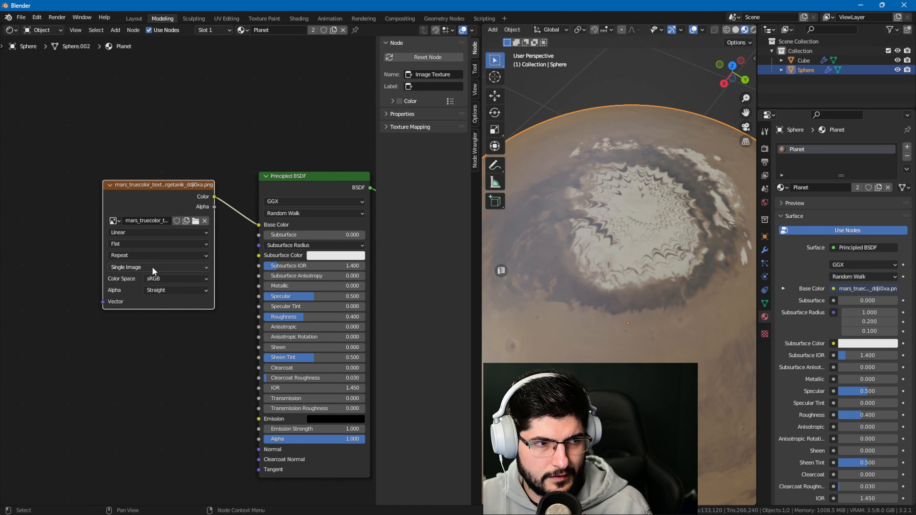
{"action": "left_click", "coordinate": [121, 244]}
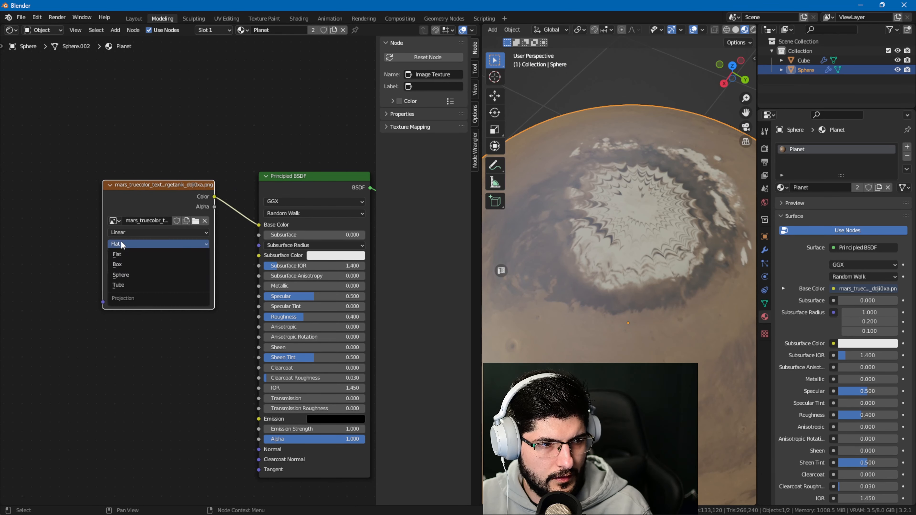
{"action": "left_click", "coordinate": [110, 240]}
{"action": "left_click", "coordinate": [125, 243]}
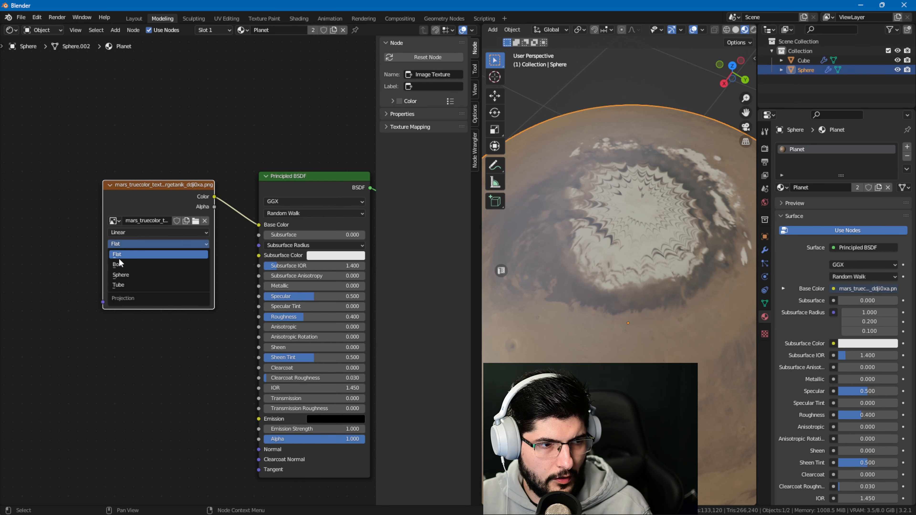
{"action": "left_click", "coordinate": [123, 275]}
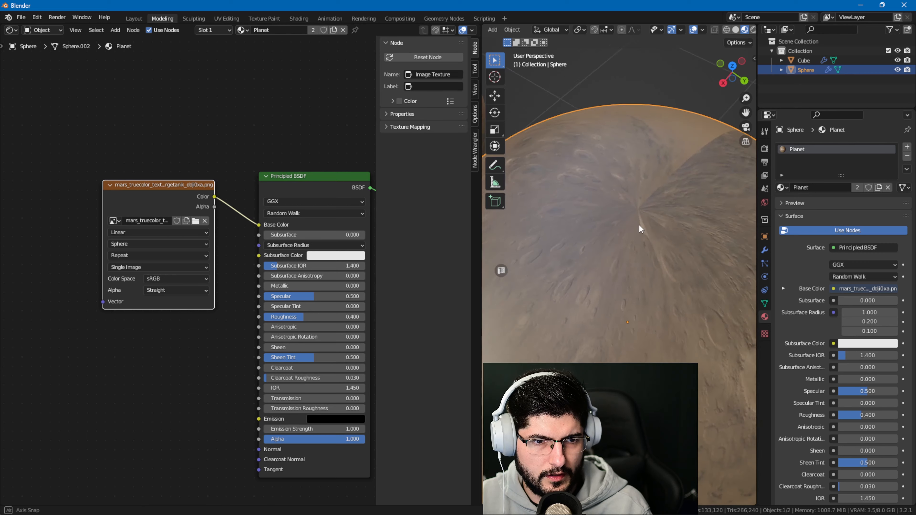
{"action": "middle_click_drag", "start_coordinate": [638, 225], "coordinate": [703, 173]}
{"action": "scroll", "coordinate": [647, 200], "scroll_direction": "down", "scroll_amount": 4}
{"action": "scroll", "coordinate": [202, 241], "scroll_direction": "up", "scroll_amount": 1}
Return the Mars image texture's projection to Flat and check the UV sphere's pole
{"action": "left_click", "coordinate": [147, 233]}
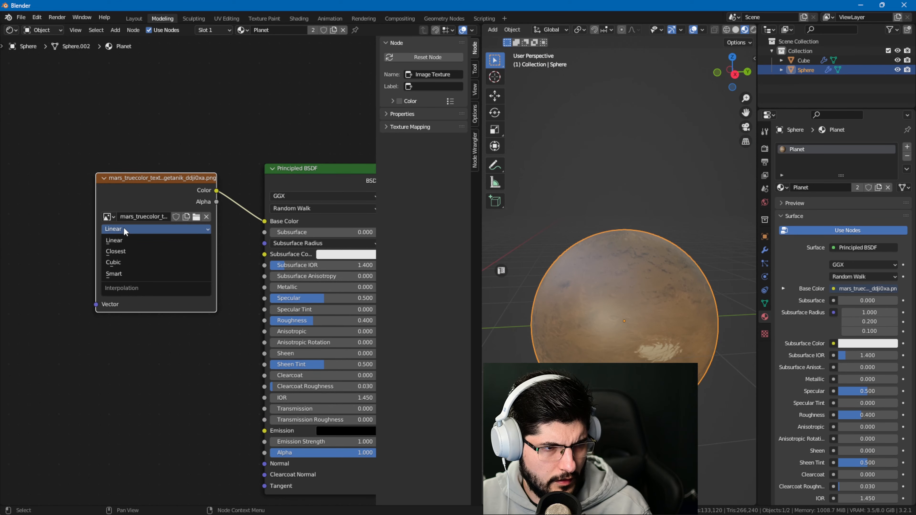
{"action": "left_click", "coordinate": [130, 240]}
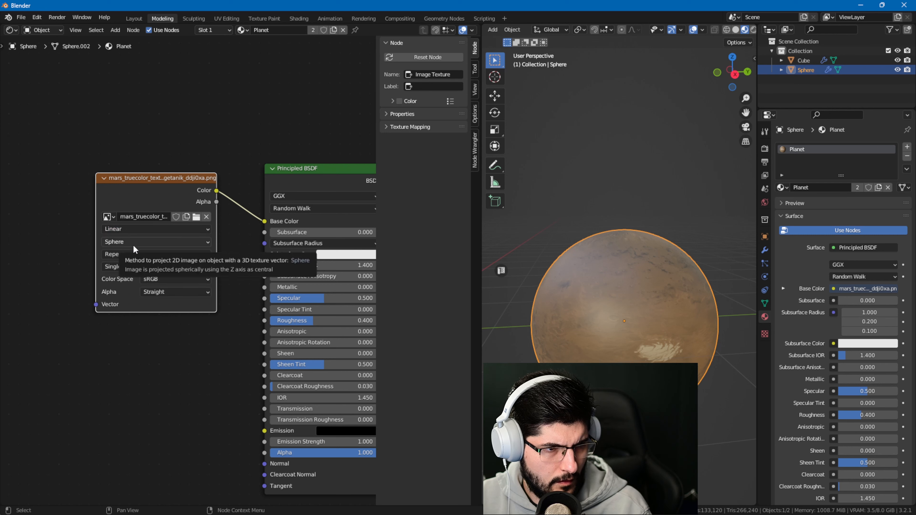
{"action": "left_click", "coordinate": [133, 244]}
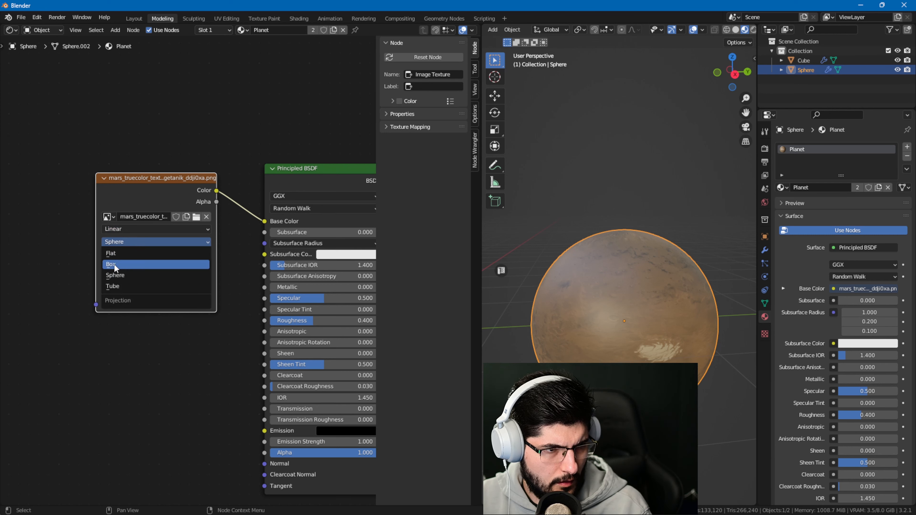
{"action": "left_click", "coordinate": [112, 253]}
{"action": "middle_click_drag", "start_coordinate": [606, 235], "coordinate": [597, 286]}
{"action": "scroll", "coordinate": [622, 232], "scroll_direction": "up", "scroll_amount": 4}
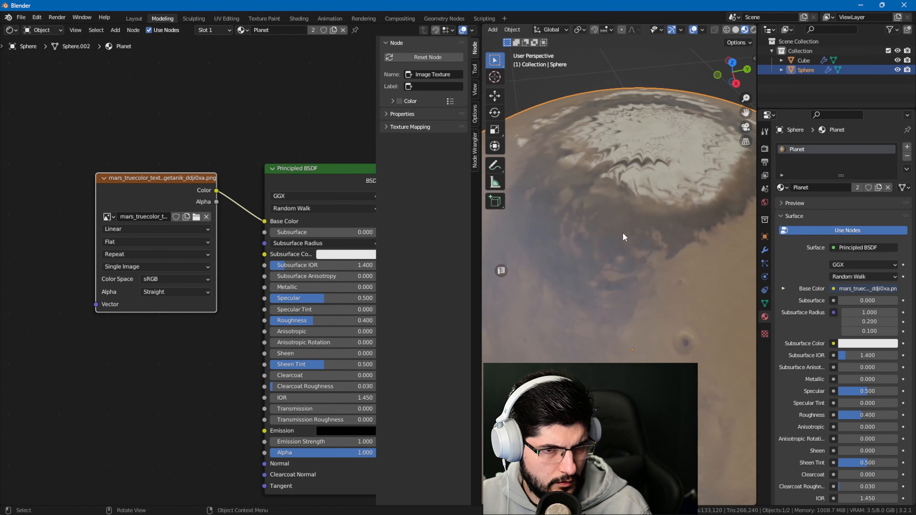
Try Smart interpolation on the Mars image texture and look at the UV sphere's polar cap
{"action": "left_click", "coordinate": [169, 229]}
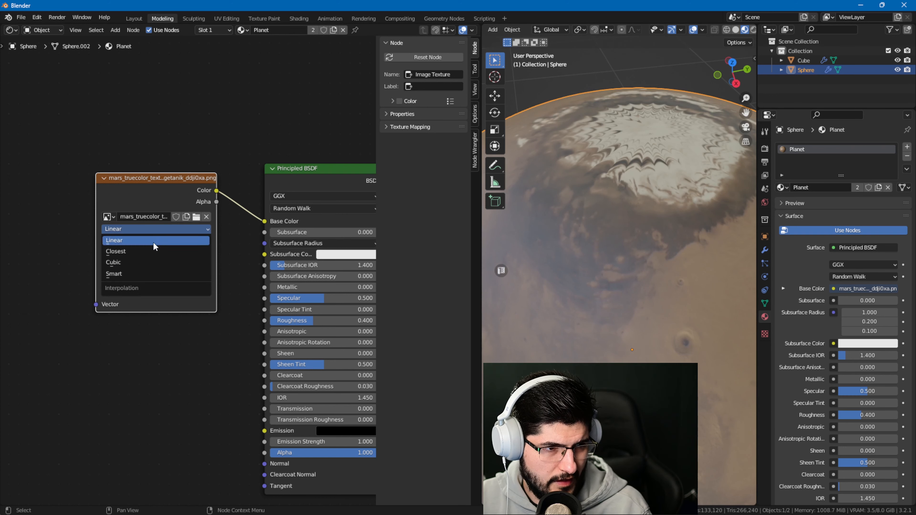
{"action": "left_click", "coordinate": [140, 273]}
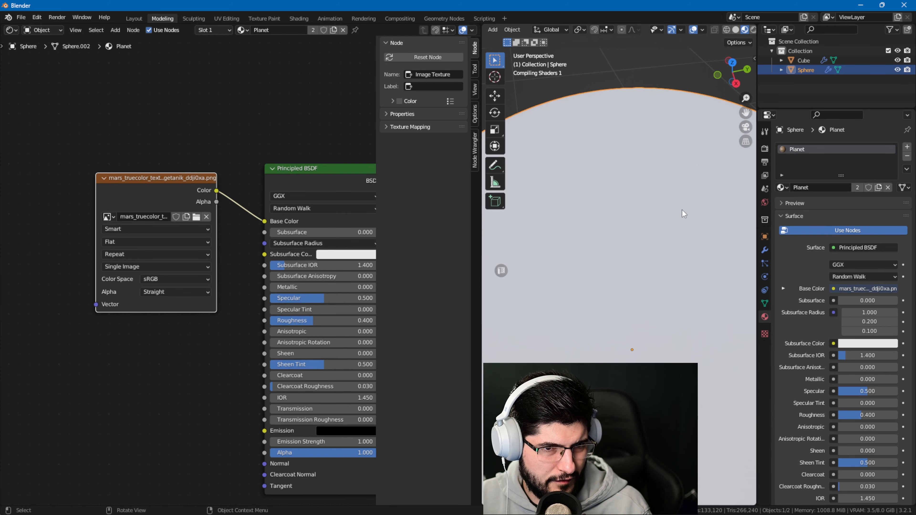
{"action": "mouse_move", "coordinate": [660, 197]}
{"action": "middle_mouse_down"}
{"action": "mouse_move", "coordinate": [674, 232]}
{"action": "mouse_move", "coordinate": [654, 214]}
{"action": "middle_mouse_up"}
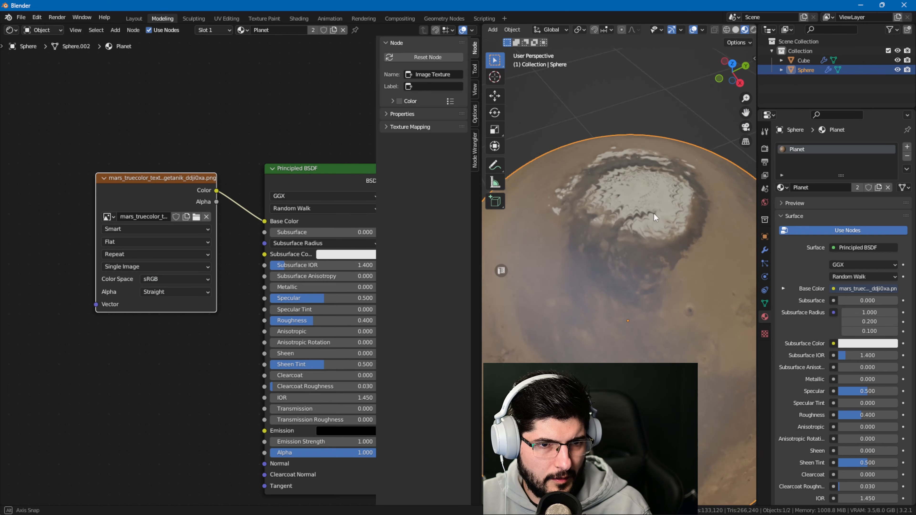
{"action": "scroll", "coordinate": [655, 209], "scroll_direction": "down", "scroll_amount": 6}
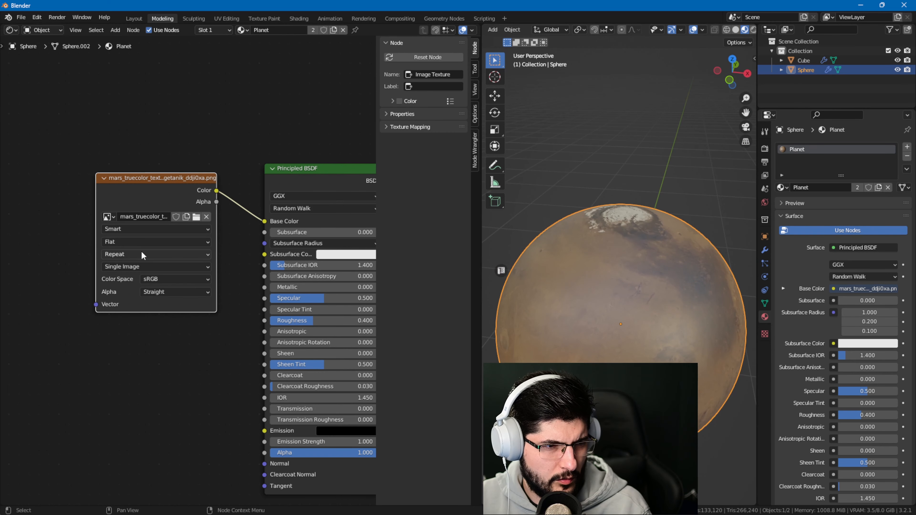
Switch the Mars image texture's interpolation to Linear and on to Cubic, inspecting the UV sphere's surface close up
{"action": "left_click", "coordinate": [136, 229]}
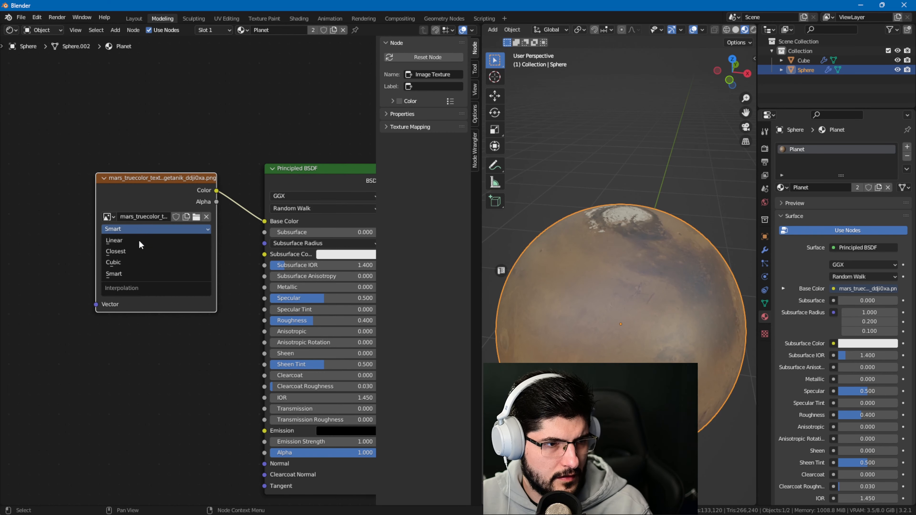
{"action": "left_click", "coordinate": [115, 240]}
{"action": "left_click", "coordinate": [117, 228]}
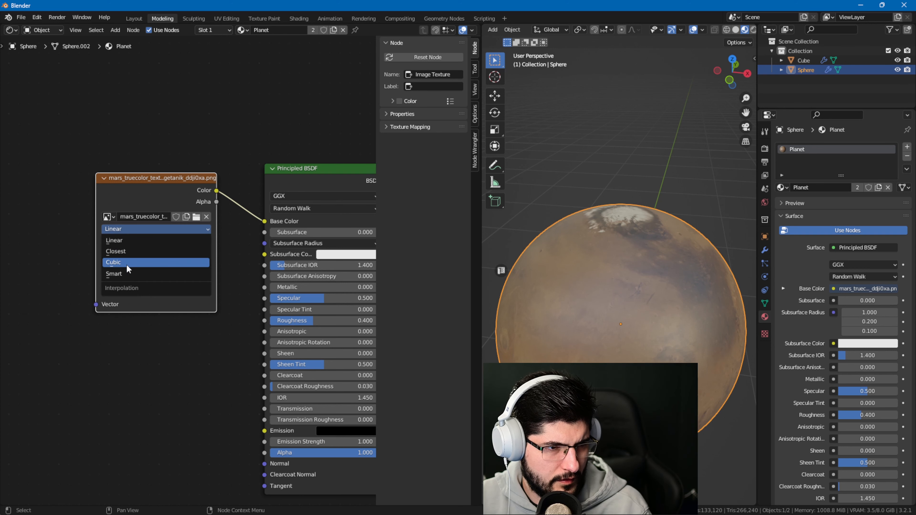
{"action": "left_click", "coordinate": [126, 263]}
{"action": "scroll", "coordinate": [611, 193], "scroll_direction": "up", "scroll_amount": 3}
{"action": "scroll", "coordinate": [610, 194], "scroll_direction": "up", "scroll_amount": 2}
Return the Mars image texture's interpolation to Linear
{"action": "left_click", "coordinate": [160, 231]}
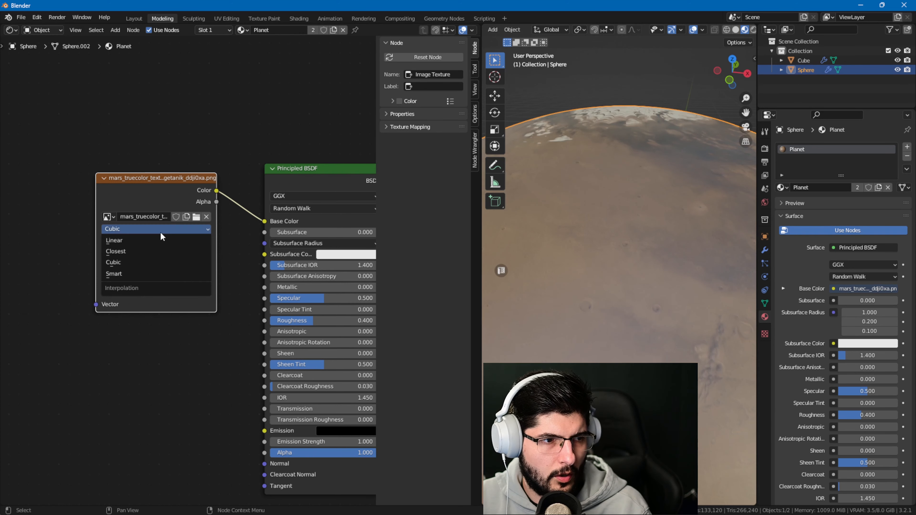
{"action": "left_click", "coordinate": [144, 239]}
{"action": "left_click", "coordinate": [141, 254]}
{"action": "left_click", "coordinate": [140, 256]}
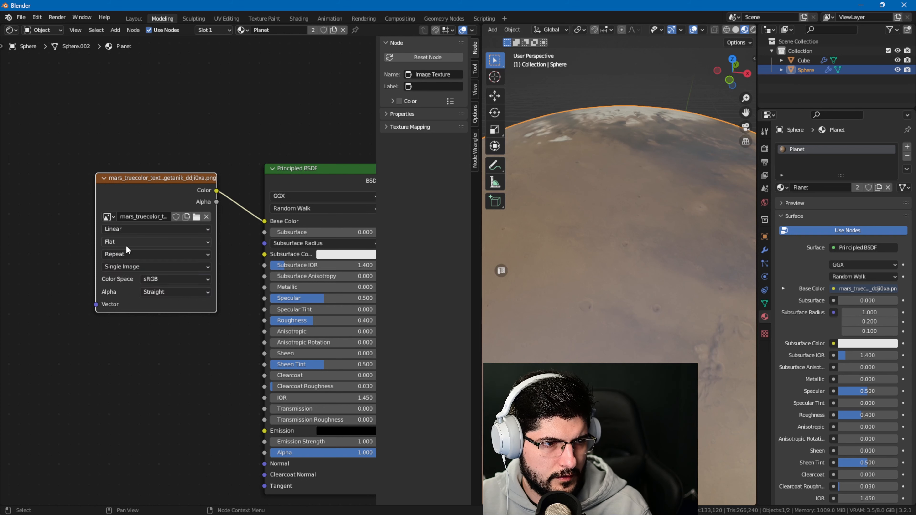
Compare Sphere projection with Flat on the UV sphere's Mars texture, leaving the projection on Flat
{"action": "left_click", "coordinate": [126, 243]}
{"action": "left_click", "coordinate": [129, 275]}
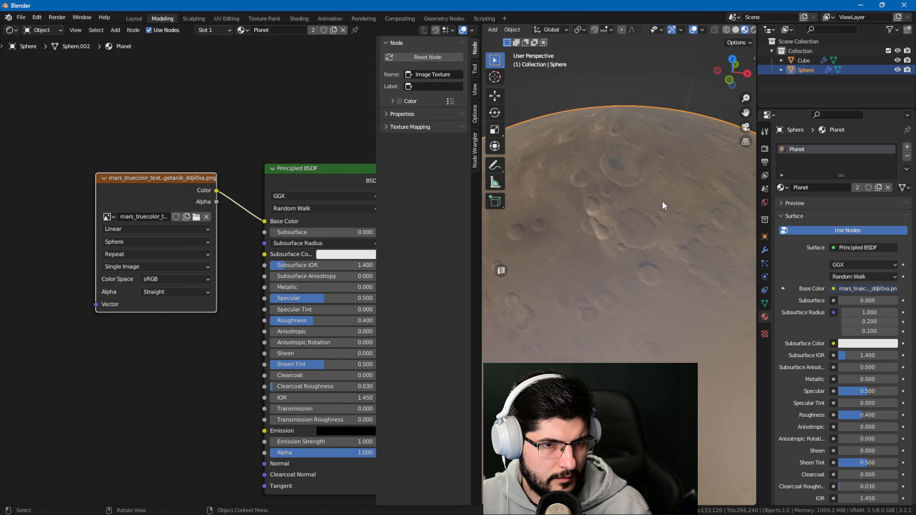
{"action": "scroll", "coordinate": [660, 216], "scroll_direction": "down", "scroll_amount": 5}
{"action": "middle_click_drag", "start_coordinate": [623, 189], "coordinate": [613, 202]}
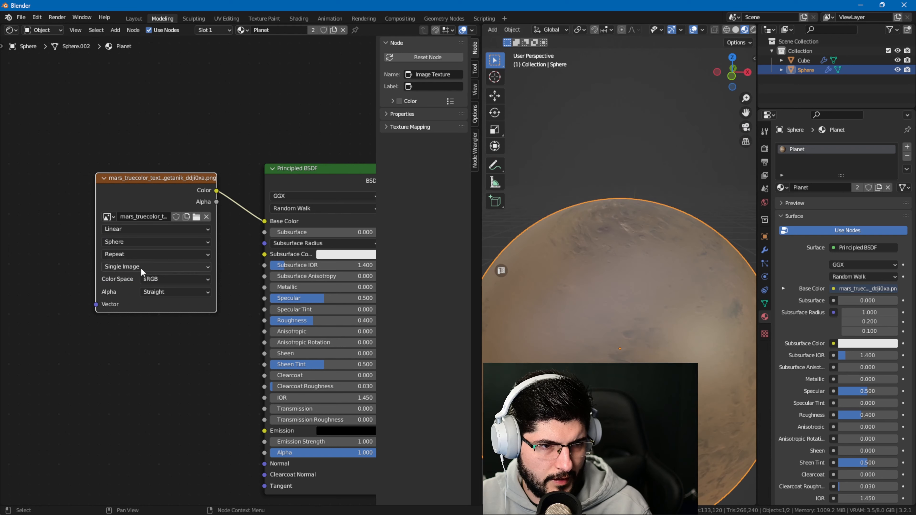
{"action": "left_click", "coordinate": [125, 241]}
{"action": "left_click", "coordinate": [131, 255]}
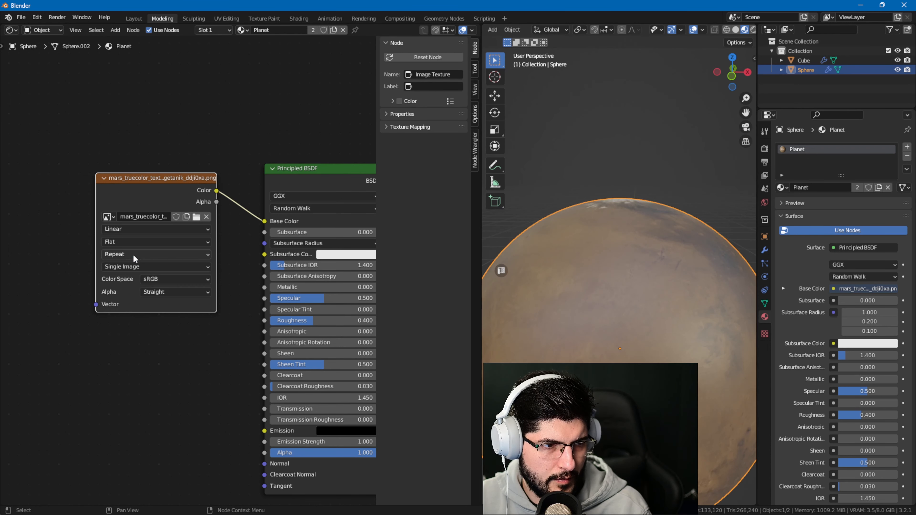
Try Box and Sphere projection on the Mars texture, check the UV sphere's pole, and restore Flat
{"action": "left_click", "coordinate": [130, 241]}
{"action": "left_click", "coordinate": [141, 264]}
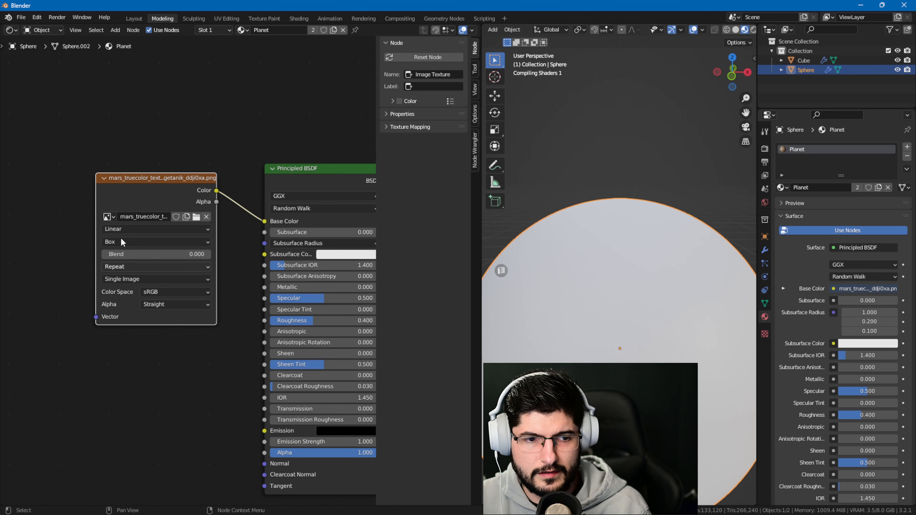
{"action": "left_click", "coordinate": [130, 241]}
{"action": "left_click", "coordinate": [131, 273]}
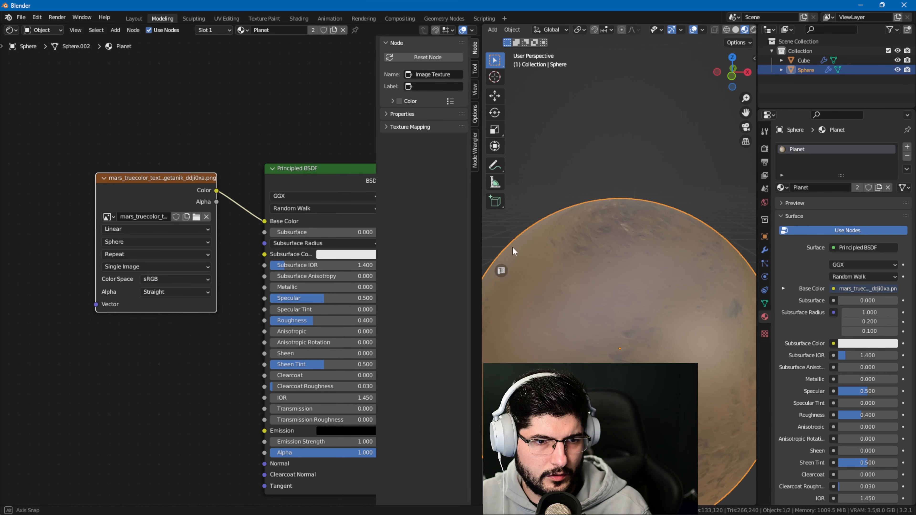
{"action": "left_click", "coordinate": [121, 242]}
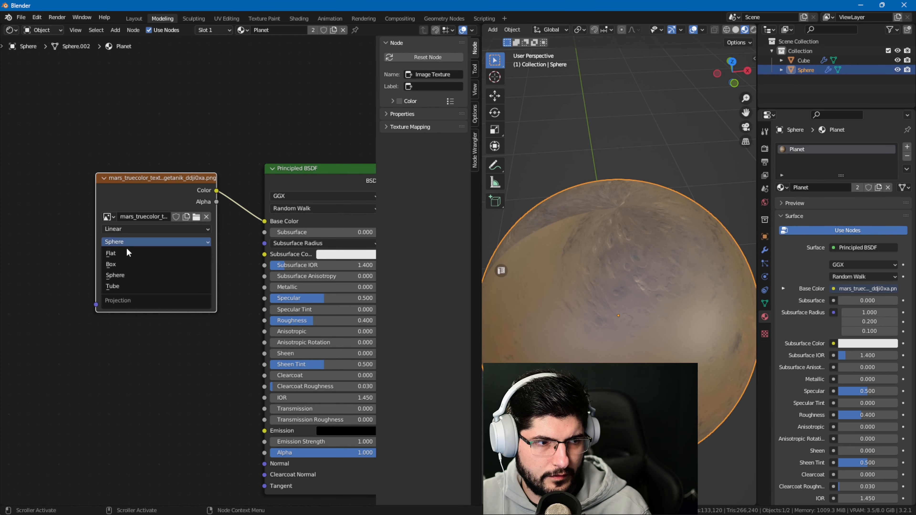
{"action": "middle_click_drag", "start_coordinate": [610, 205], "coordinate": [581, 245]}
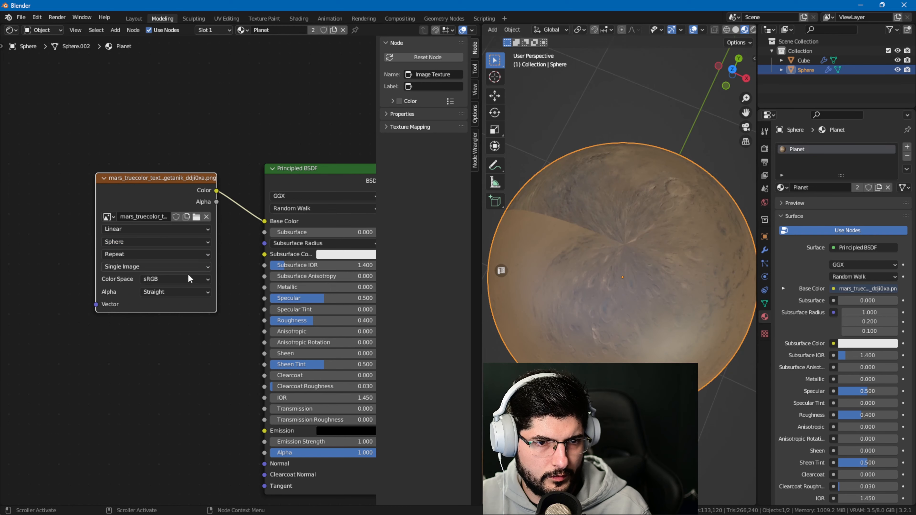
{"action": "left_click", "coordinate": [121, 243]}
{"action": "left_click", "coordinate": [152, 250]}
Select the cube-based planet and examine how the Mars texture lies across its surface and seams
{"action": "middle_click_drag", "start_coordinate": [589, 198], "coordinate": [528, 174]}
{"action": "scroll", "coordinate": [541, 270], "scroll_direction": "down", "scroll_amount": 3}
{"action": "middle_click_drag", "start_coordinate": [541, 271], "coordinate": [691, 216], "text": "shift"}
{"action": "left_click", "coordinate": [588, 222]}
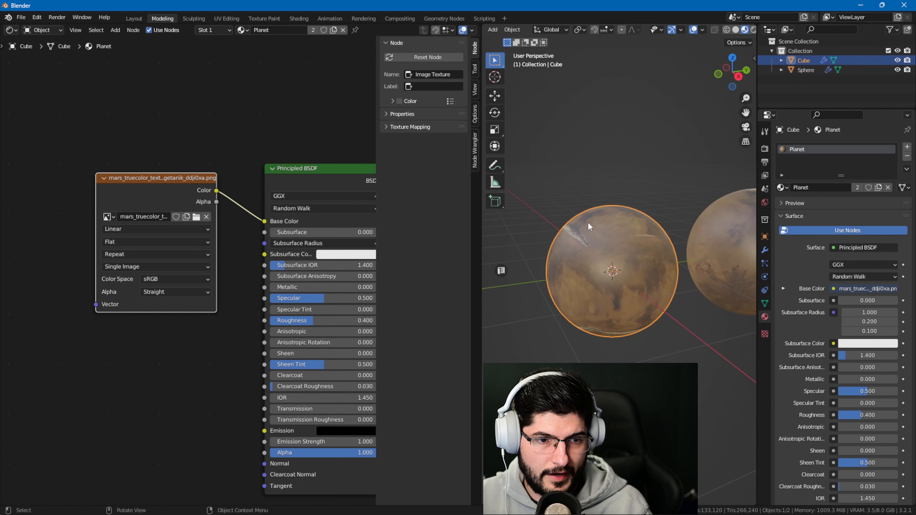
{"action": "scroll", "coordinate": [615, 243], "scroll_direction": "up", "scroll_amount": 5}
{"action": "middle_click_drag", "start_coordinate": [622, 215], "coordinate": [646, 302], "text": "shift"}
{"action": "scroll", "coordinate": [621, 252], "scroll_direction": "down", "scroll_amount": 2}
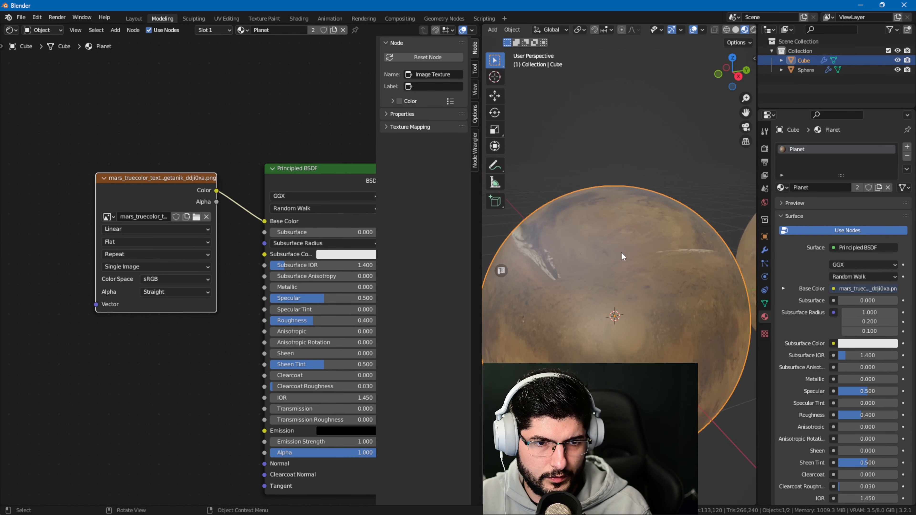
{"action": "middle_click_drag", "start_coordinate": [584, 240], "coordinate": [557, 240]}
Try Sphere projection for the Mars texture on the cube-based planet and return it to Flat
{"action": "left_click", "coordinate": [125, 242]}
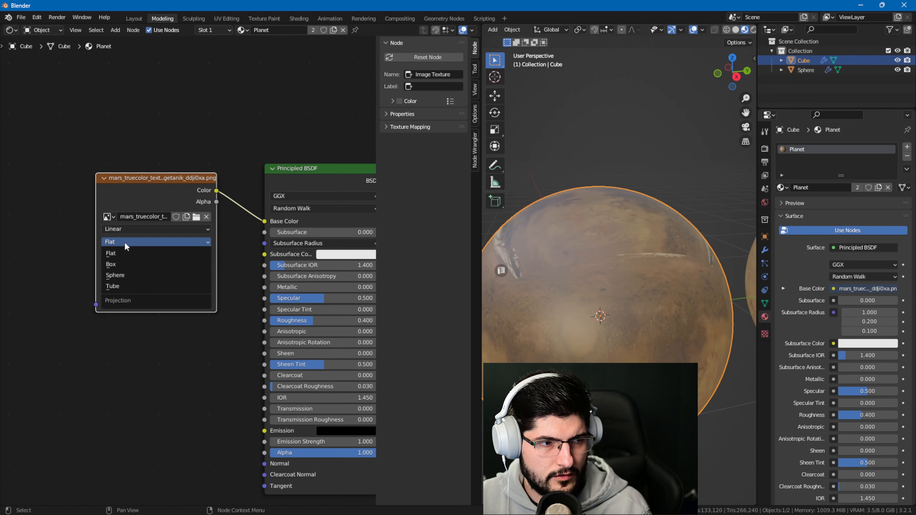
{"action": "left_click", "coordinate": [119, 273]}
{"action": "left_click", "coordinate": [177, 242]}
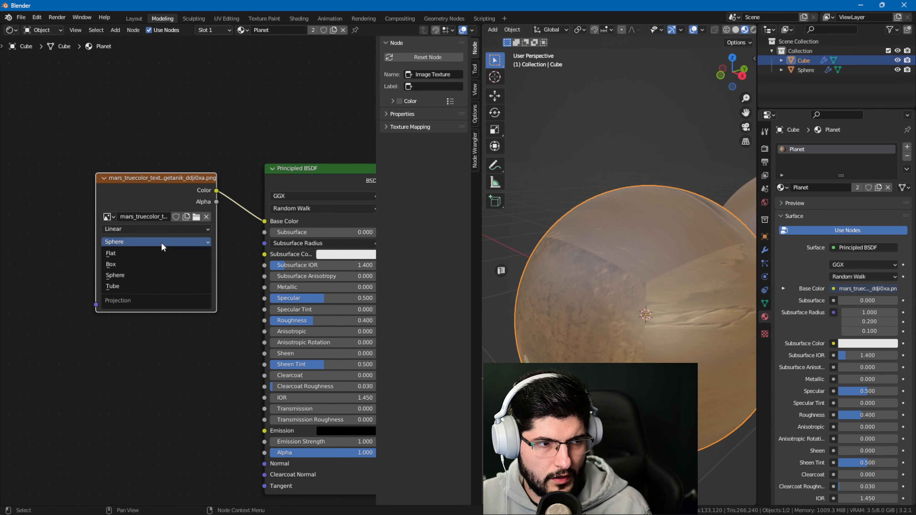
{"action": "left_click", "coordinate": [122, 253]}
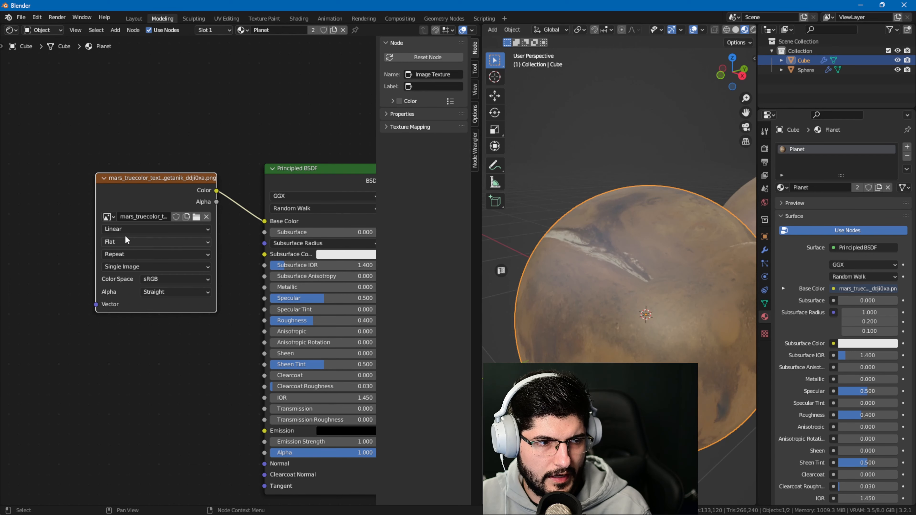
{"action": "left_click", "coordinate": [126, 231]}
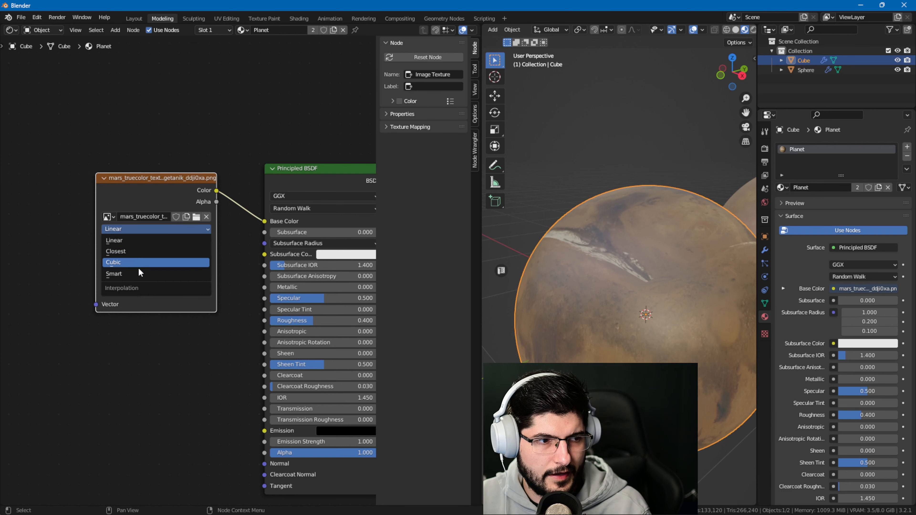
{"action": "middle_click_drag", "start_coordinate": [625, 226], "coordinate": [590, 237]}
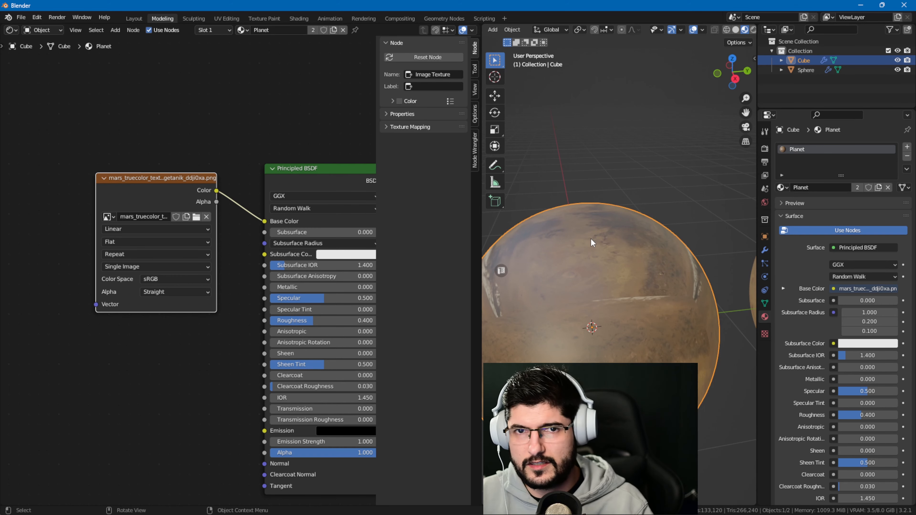
{"action": "left_click", "coordinate": [860, 5]}
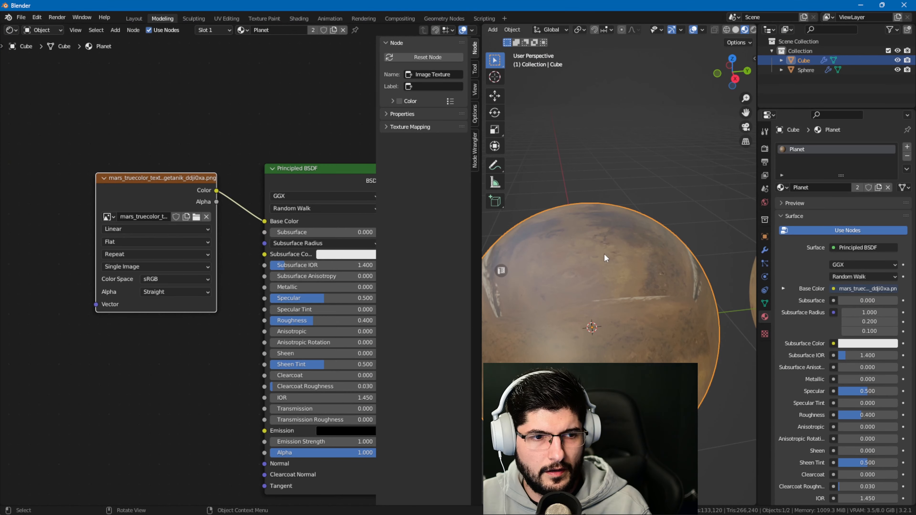
Switch to Substance 3D Painter and create a project from Planet_Sphere_UDIMx6.fbx using the UV Tile workflow
{"action": "scroll", "coordinate": [625, 199], "scroll_direction": "down", "scroll_amount": 1}
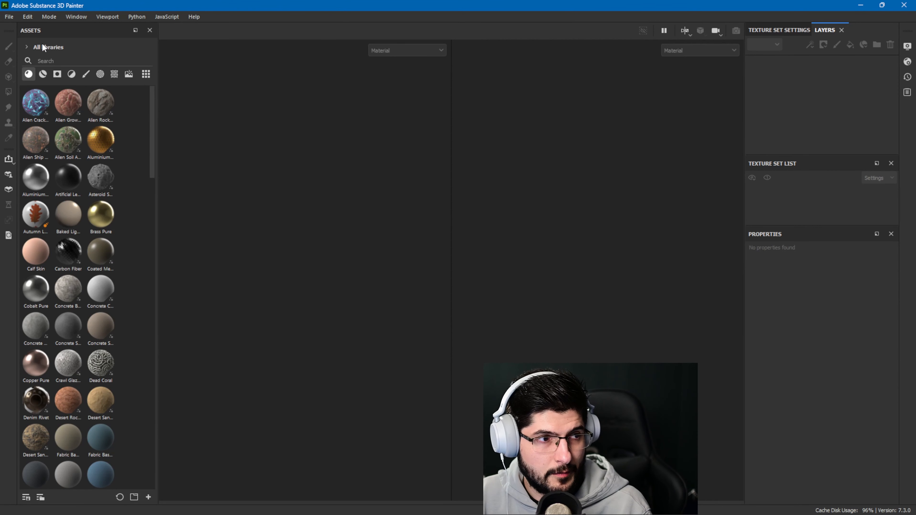
{"action": "left_click", "coordinate": [9, 17]}
{"action": "left_click", "coordinate": [21, 30]}
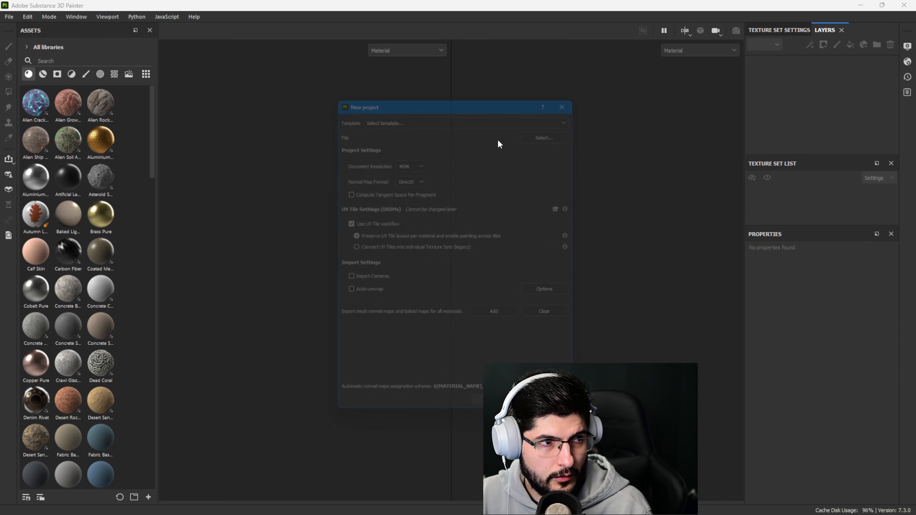
{"action": "left_click", "coordinate": [558, 127]}
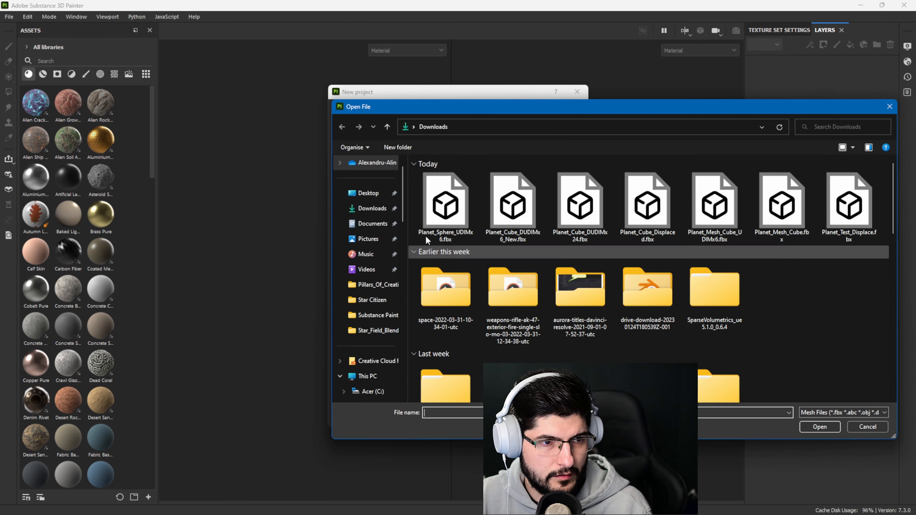
{"action": "double_click", "coordinate": [440, 223]}
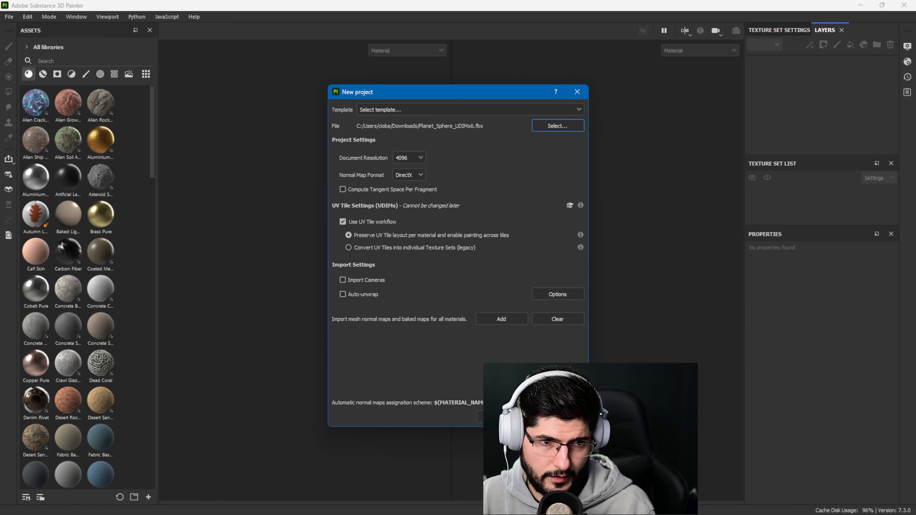
{"action": "left_click", "coordinate": [501, 416]}
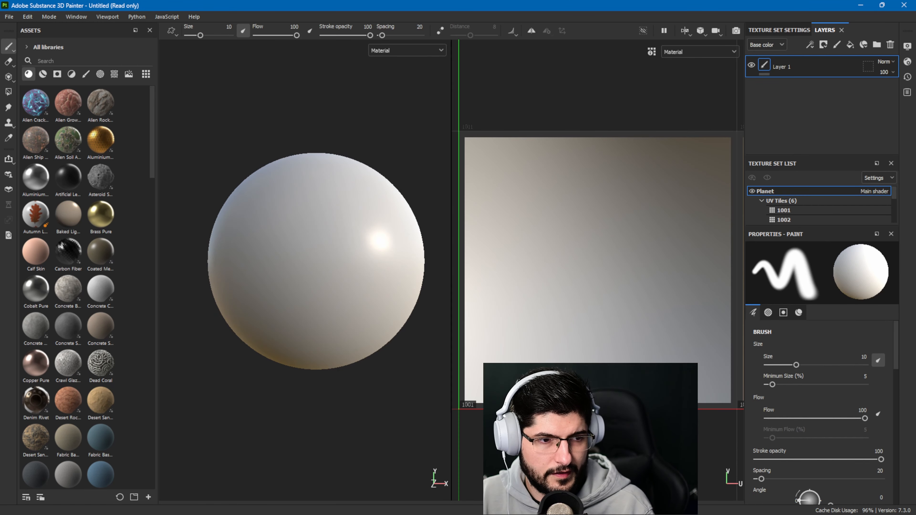
Check the planet's UV tiles in the 2D view, and switch the display to the 3D model only
{"action": "key", "text": "f"}
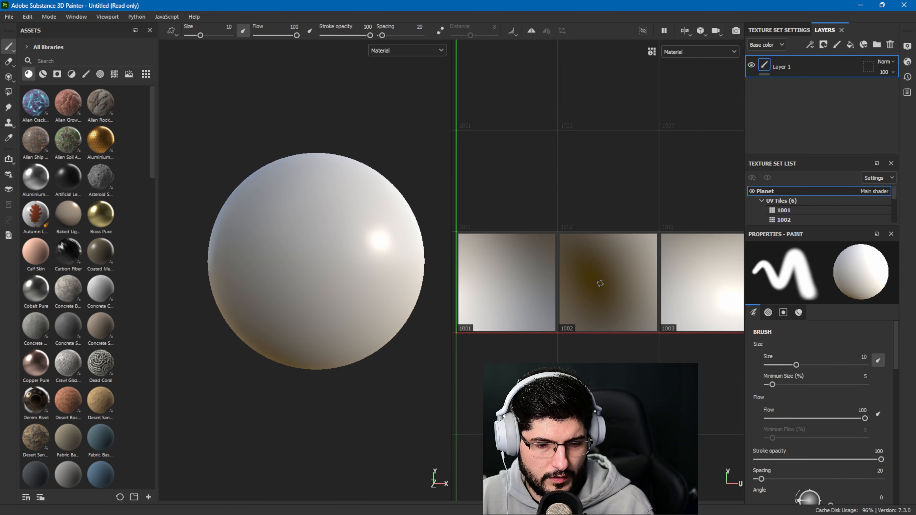
{"action": "key", "text": "F2"}
{"action": "left_click_drag", "start_coordinate": [556, 332], "coordinate": [540, 236], "text": "alt"}
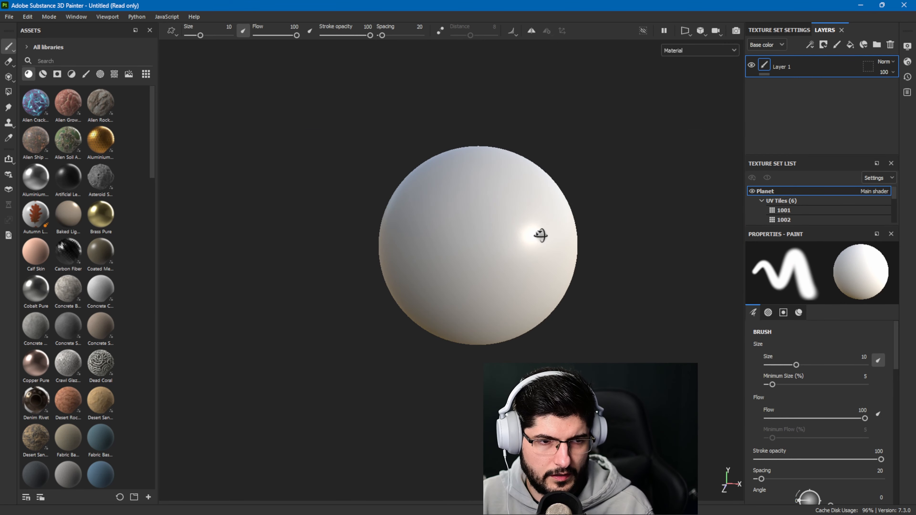
{"action": "middle_click_drag", "start_coordinate": [540, 235], "coordinate": [474, 231], "text": "alt"}
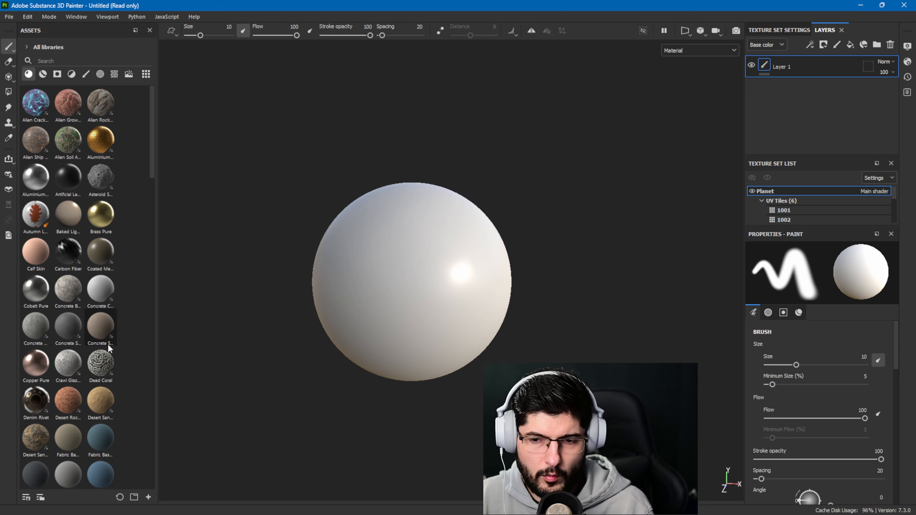
{"action": "mouse_move", "coordinate": [112, 356]}
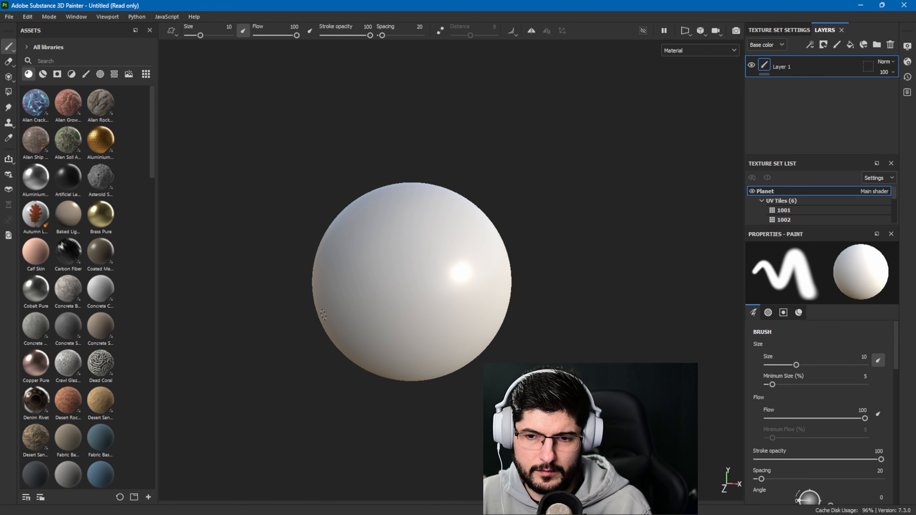
Switch to Photoshop and open the mars_truecolor 16k texture PNG from the Downloads folder
{"action": "key", "text": "alt+Tab"}
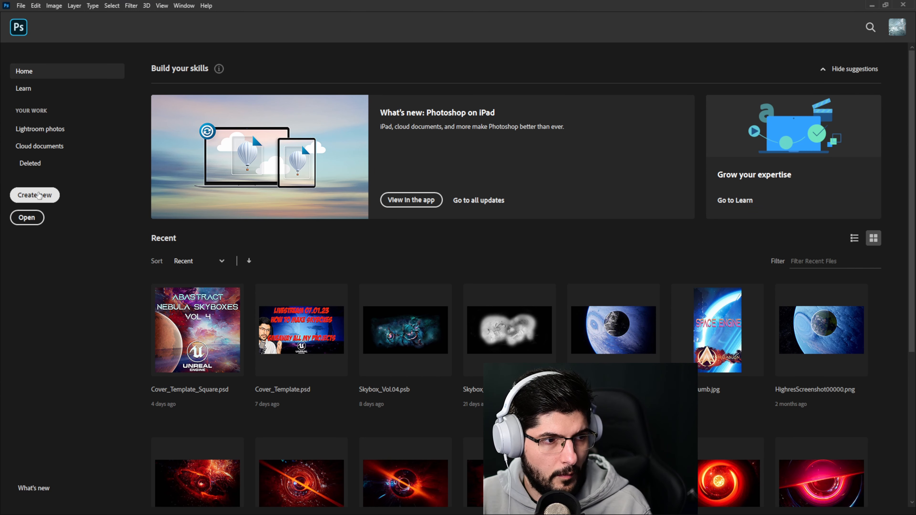
{"action": "left_click", "coordinate": [27, 217]}
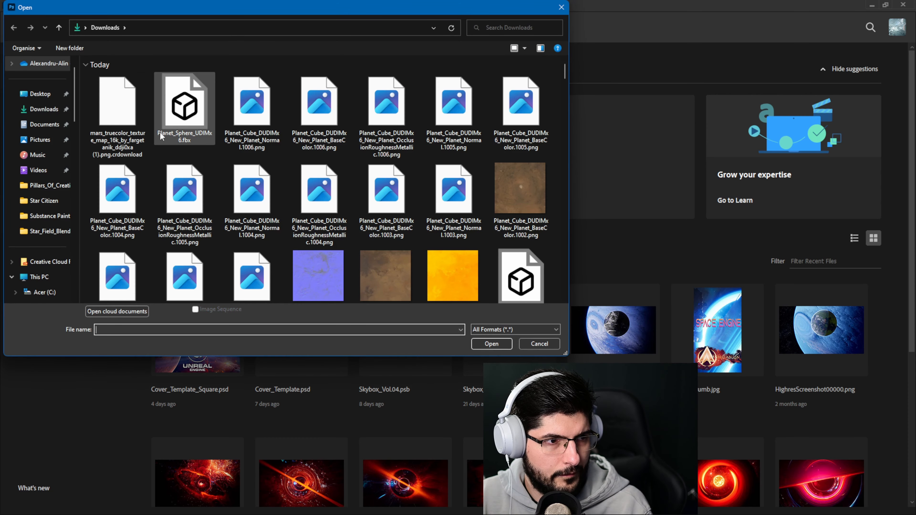
{"action": "scroll", "coordinate": [225, 144], "scroll_direction": "down", "scroll_amount": 5}
{"action": "double_click", "coordinate": [207, 169]}
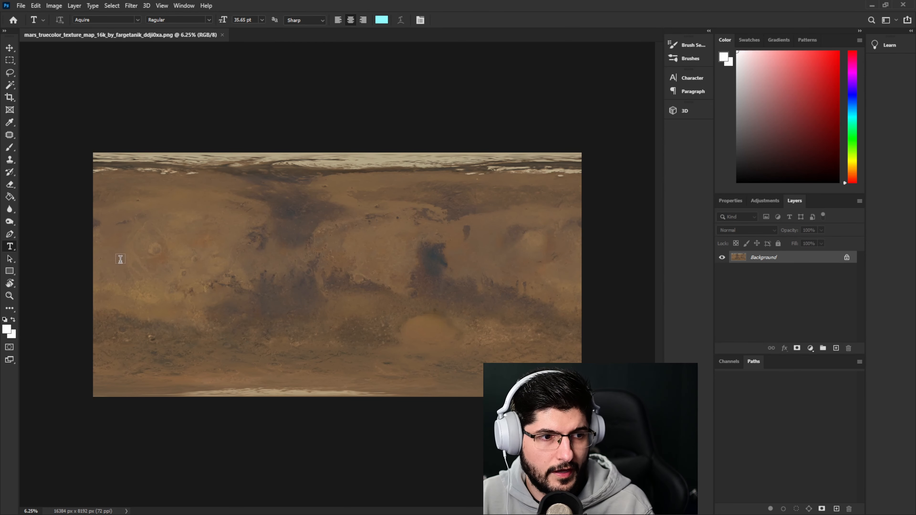
Convert the Mars texture to grayscale with a Black & White adjustment
{"action": "left_click", "coordinate": [54, 6]}
{"action": "mouse_move", "coordinate": [69, 30]}
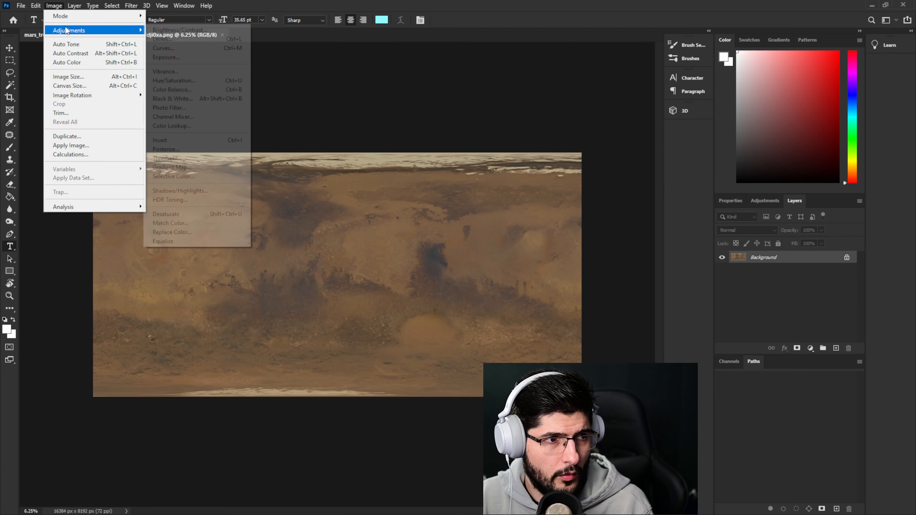
{"action": "left_click", "coordinate": [170, 98]}
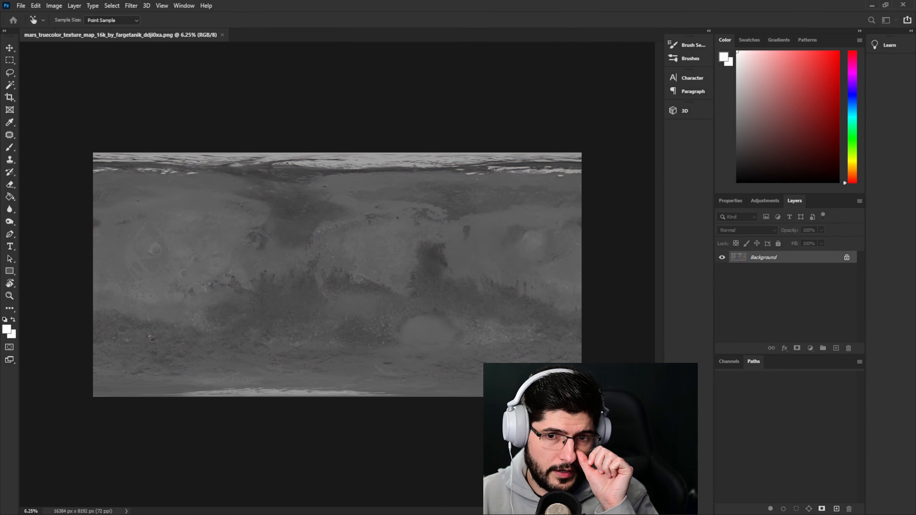
{"action": "key", "text": "t"}
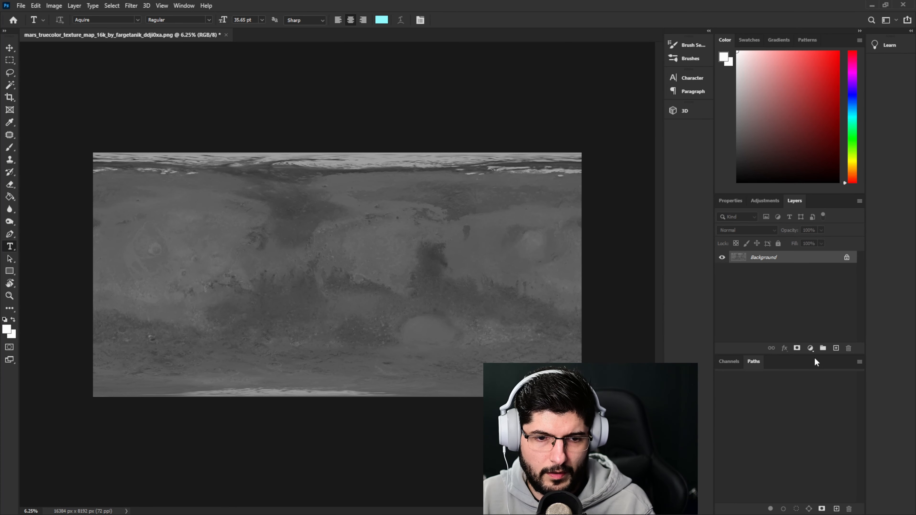
Add an Invert adjustment layer above the grayscale Mars background and display the layer stack
{"action": "left_click", "coordinate": [811, 348]}
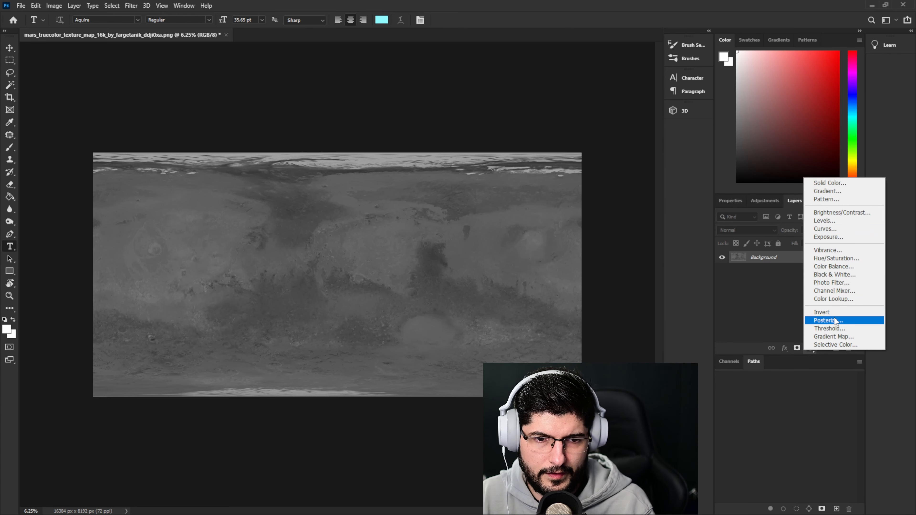
{"action": "left_click", "coordinate": [825, 312]}
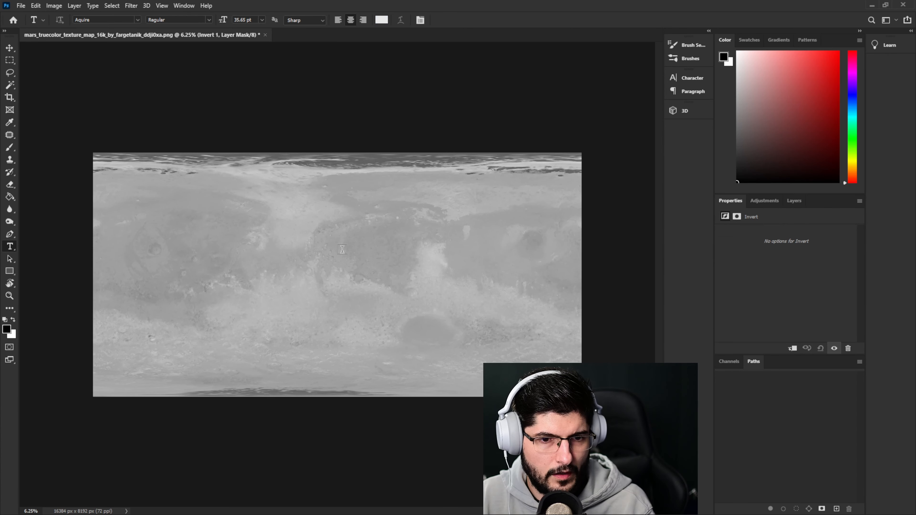
{"action": "left_click", "coordinate": [794, 201]}
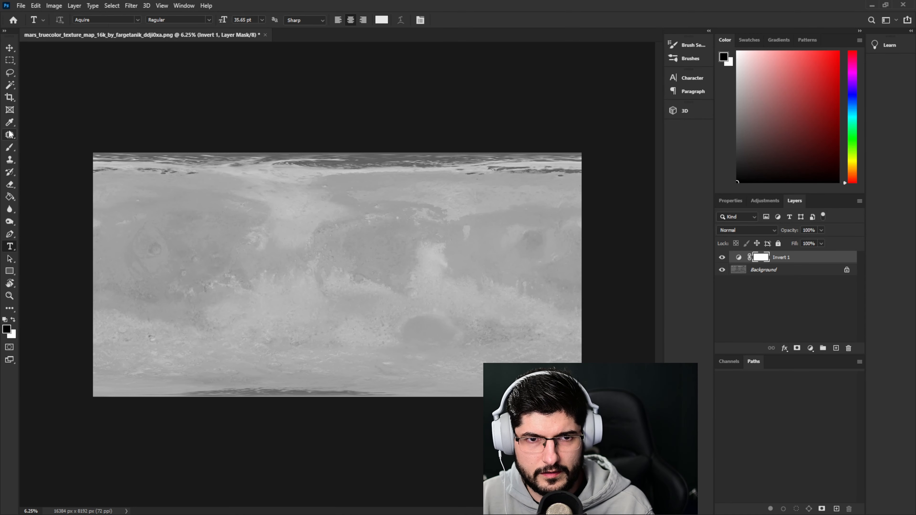
Return to Substance 3D Painter and add Mars_Displacement.png and the mars_truecolor 16k PNG as resources for import
{"action": "double_click", "coordinate": [864, 10]}
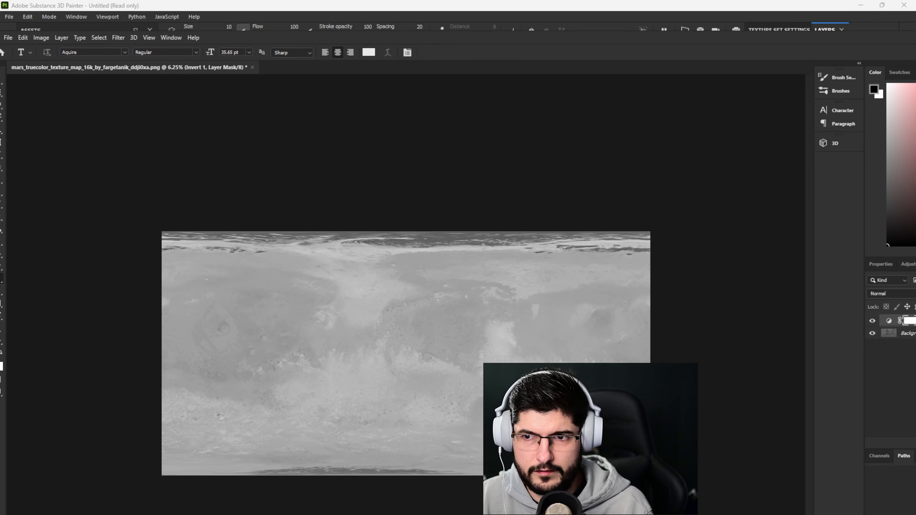
{"action": "double_click", "coordinate": [807, 37]}
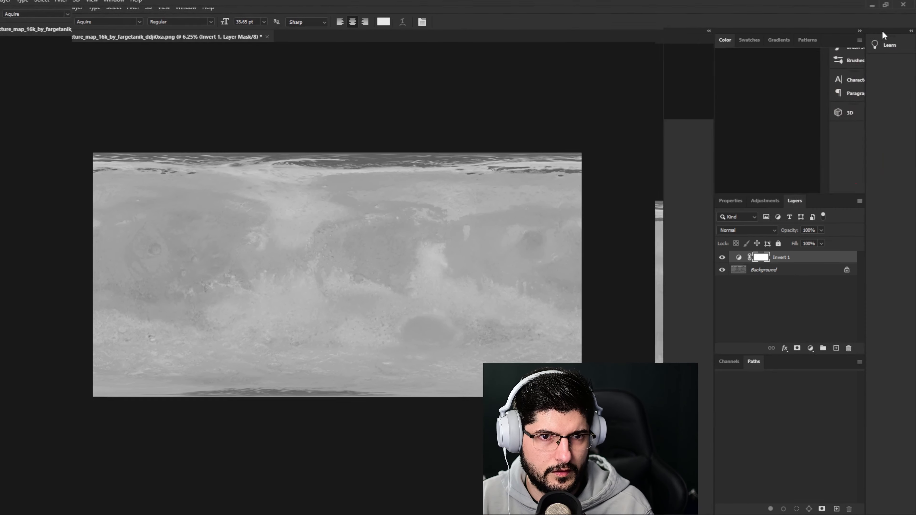
{"action": "left_click", "coordinate": [873, 5]}
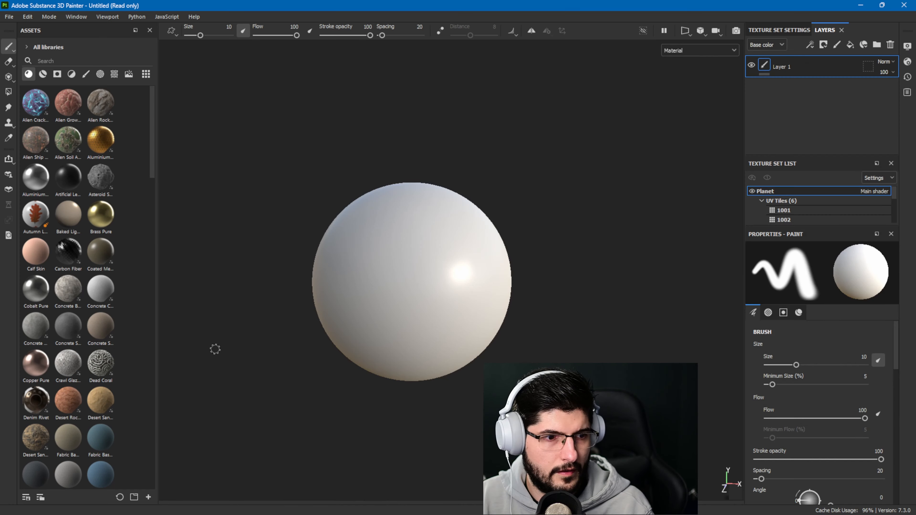
{"action": "left_click", "coordinate": [148, 497]}
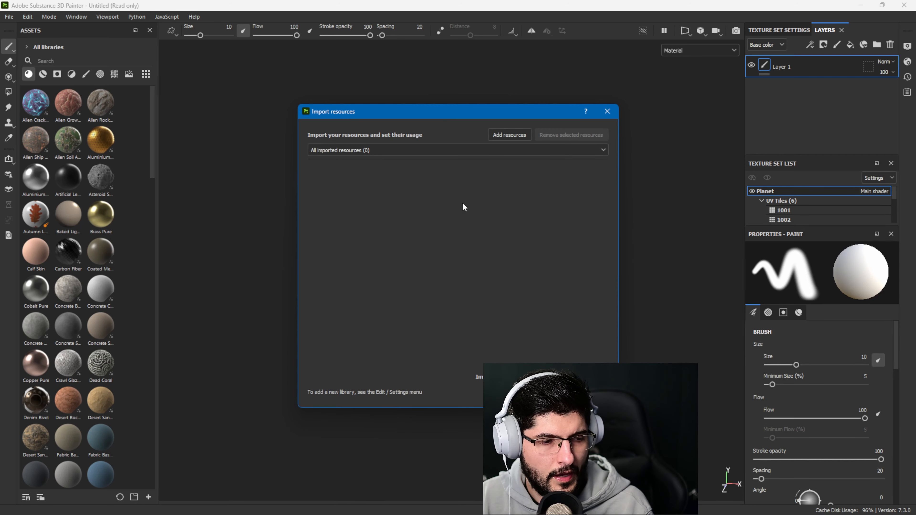
{"action": "left_click", "coordinate": [510, 138]}
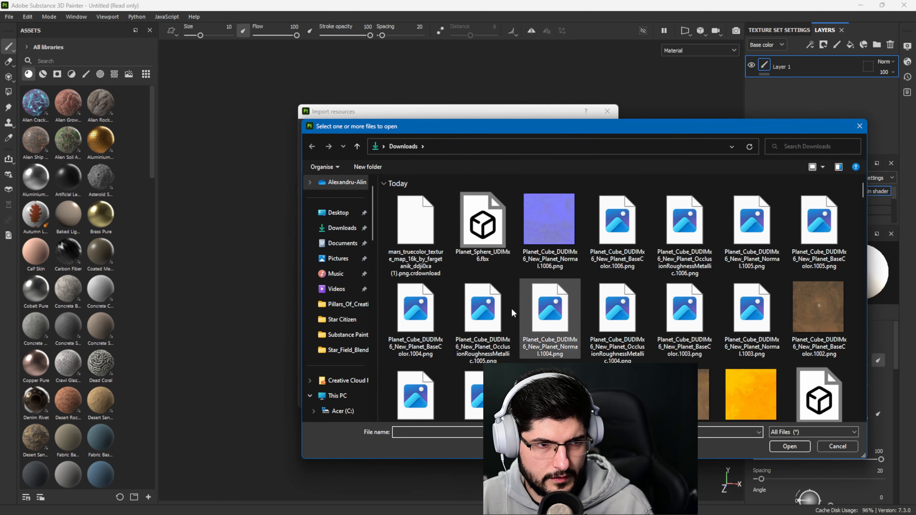
{"action": "scroll", "coordinate": [552, 249], "scroll_direction": "down", "scroll_amount": 1}
{"action": "scroll", "coordinate": [555, 247], "scroll_direction": "down", "scroll_amount": 5}
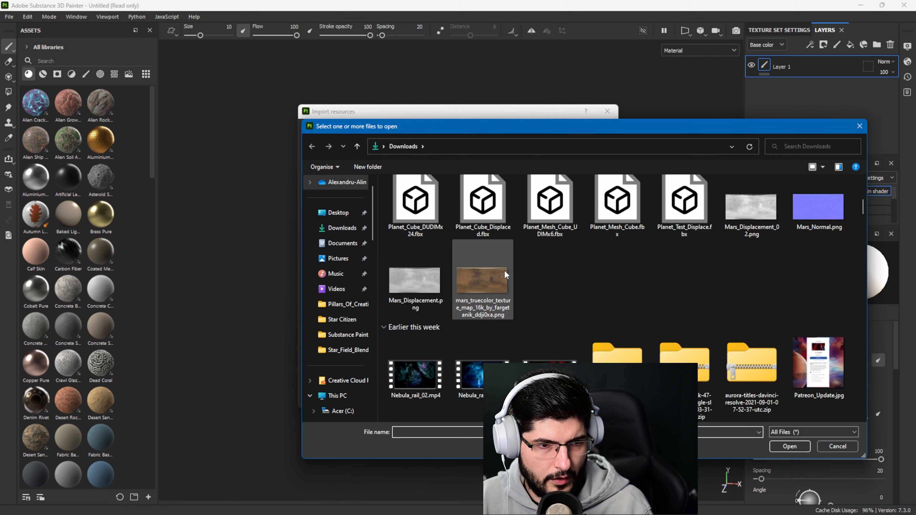
{"action": "left_click", "coordinate": [482, 281]}
{"action": "left_click", "coordinate": [436, 278]}
{"action": "left_click", "coordinate": [482, 282], "text": "ctrl"}
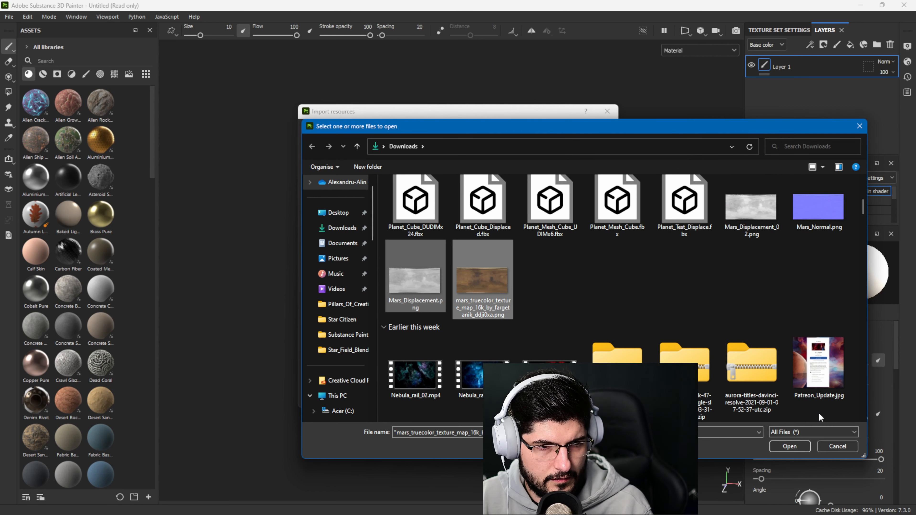
{"action": "left_click", "coordinate": [788, 446]}
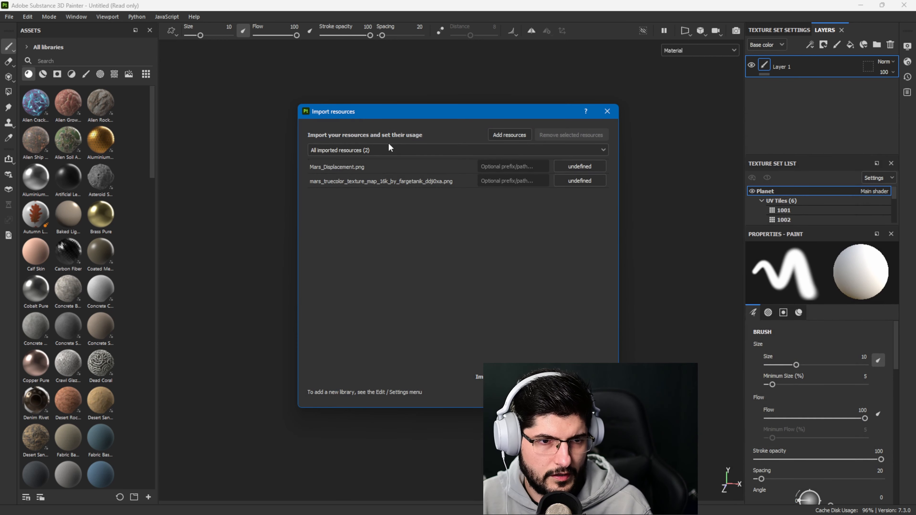
Set the usage of both Mars images to texture and import them
{"action": "left_click", "coordinate": [579, 166]}
{"action": "left_click", "coordinate": [592, 202]}
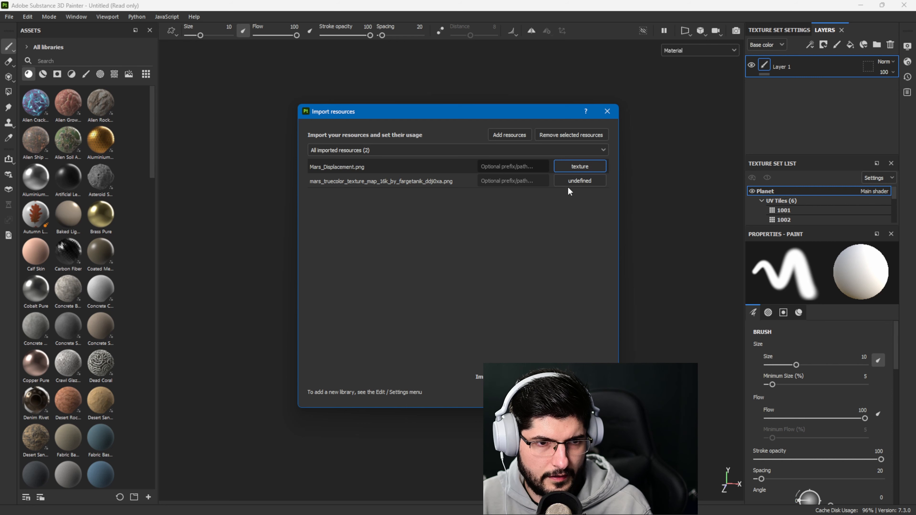
{"action": "left_click", "coordinate": [569, 183]}
{"action": "left_click", "coordinate": [595, 216]}
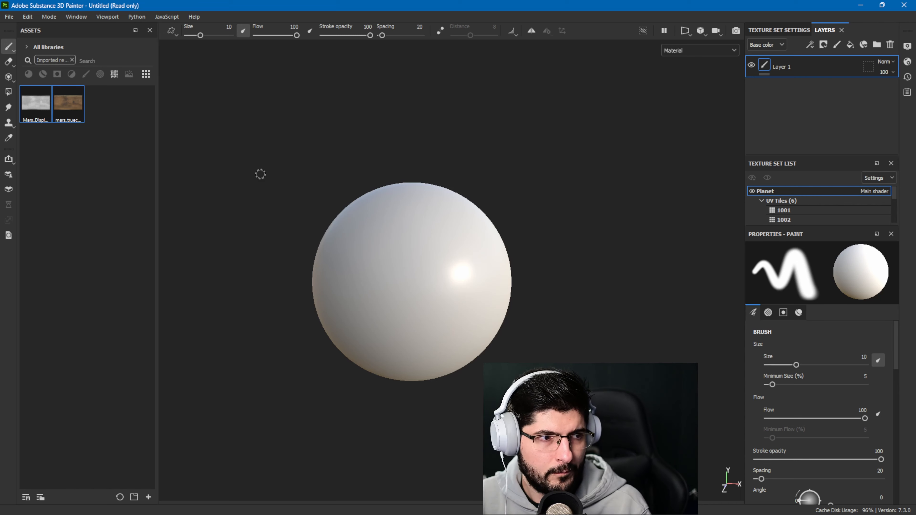
Replace the planet's paint layer with a fill layer and assign the mars_truecolor texture to its base color
{"action": "left_click", "coordinate": [38, 105]}
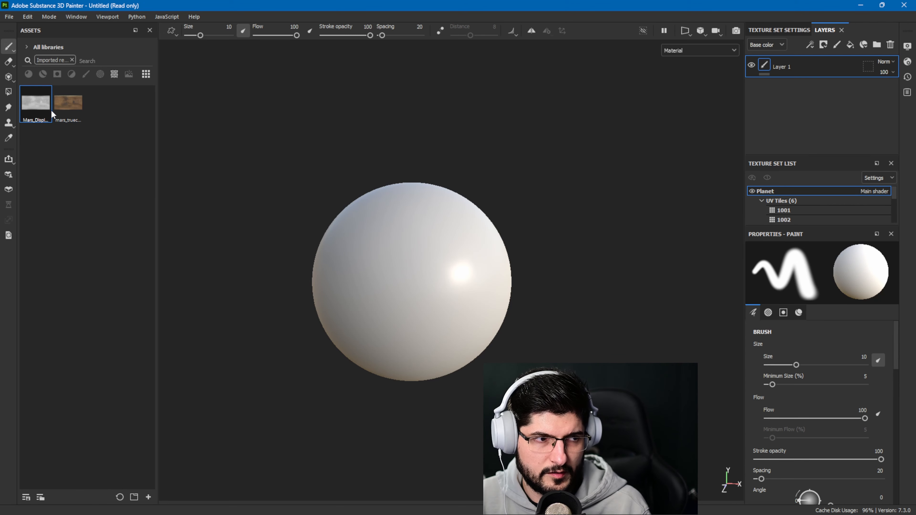
{"action": "left_click", "coordinate": [77, 105]}
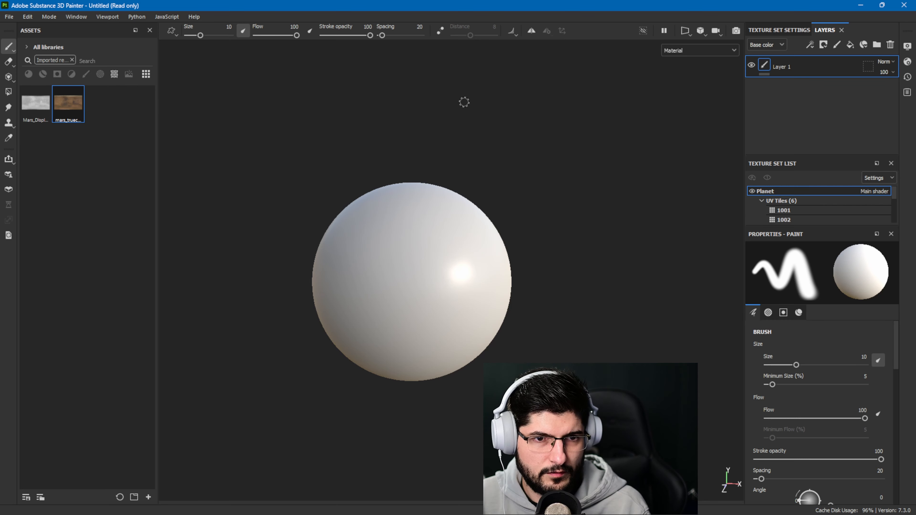
{"action": "left_click", "coordinate": [889, 45]}
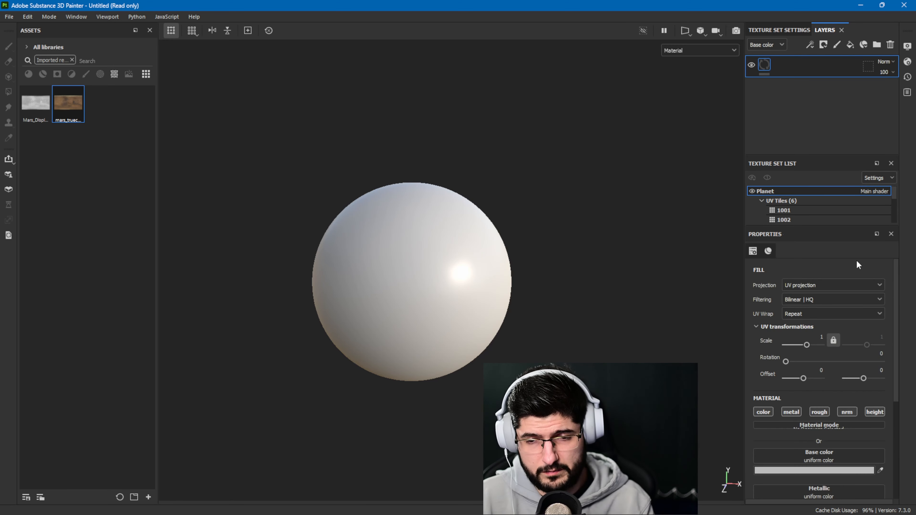
{"action": "scroll", "coordinate": [851, 265], "scroll_direction": "down", "scroll_amount": 3}
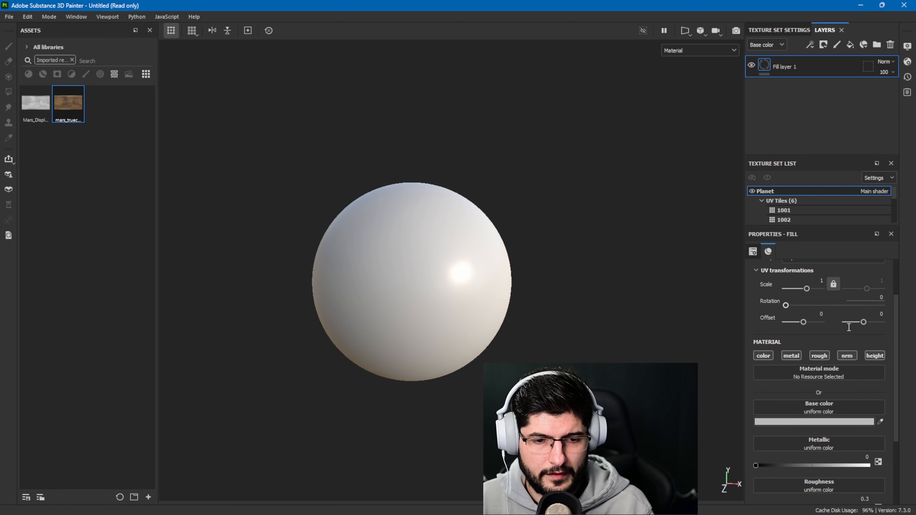
{"action": "left_click_drag", "start_coordinate": [76, 114], "coordinate": [783, 386]}
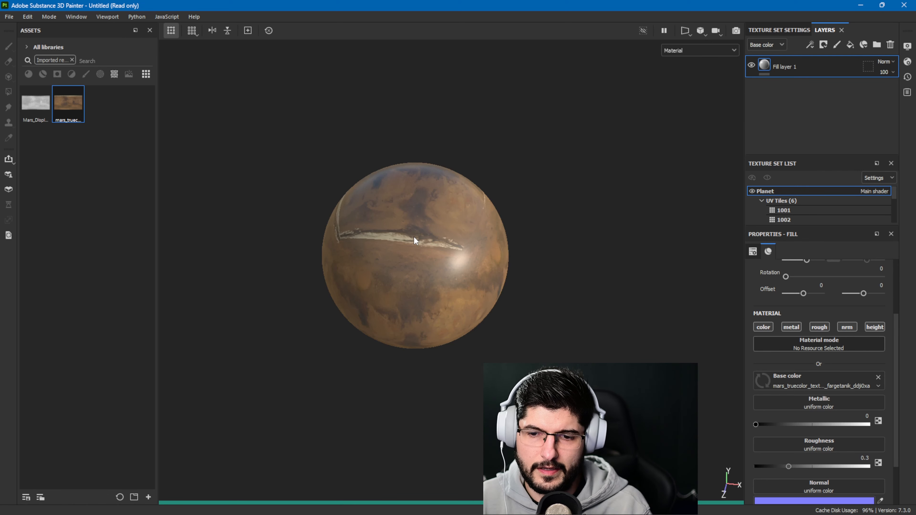
{"action": "scroll", "coordinate": [386, 235], "scroll_direction": "up", "scroll_amount": 1}
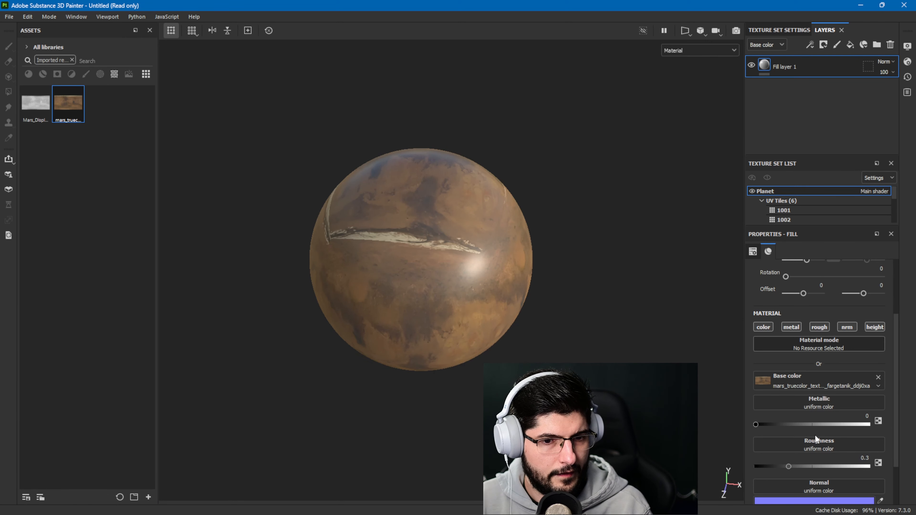
{"action": "scroll", "coordinate": [813, 433], "scroll_direction": "down", "scroll_amount": 1}
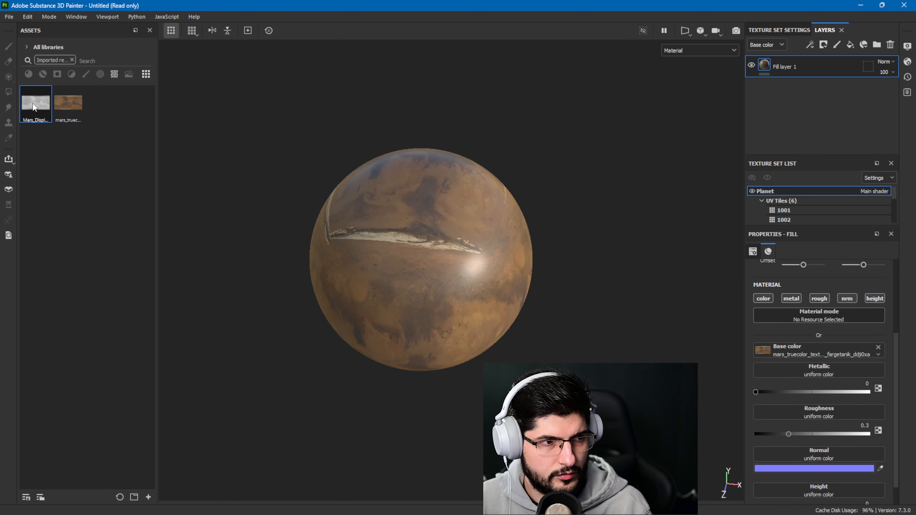
Assign the Mars_Displacement texture to both the roughness and height channels of the planet's fill layer
{"action": "left_click_drag", "start_coordinate": [35, 103], "coordinate": [801, 412]}
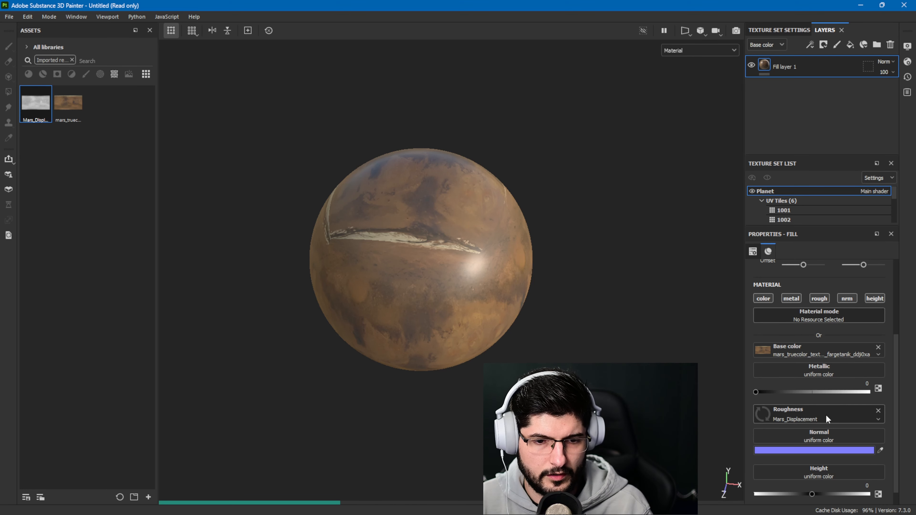
{"action": "scroll", "coordinate": [803, 469], "scroll_direction": "down", "scroll_amount": 1}
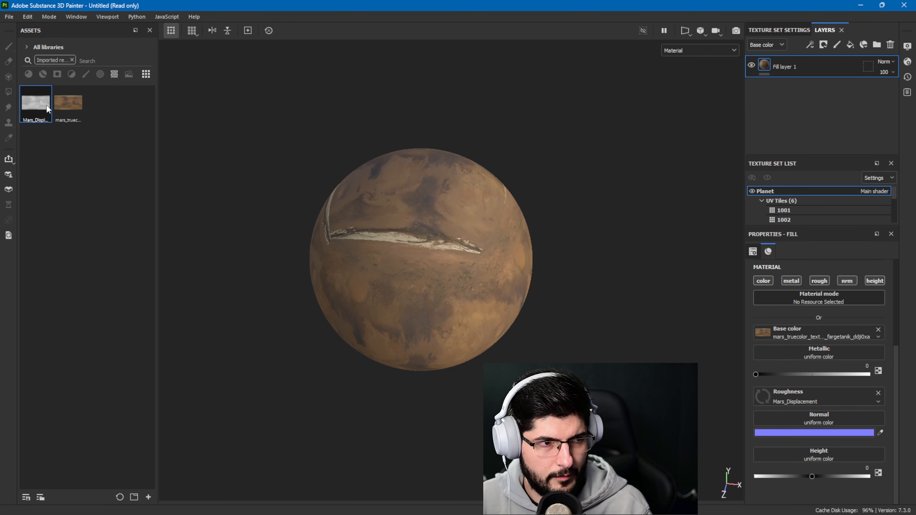
{"action": "left_click_drag", "start_coordinate": [46, 105], "coordinate": [811, 444]}
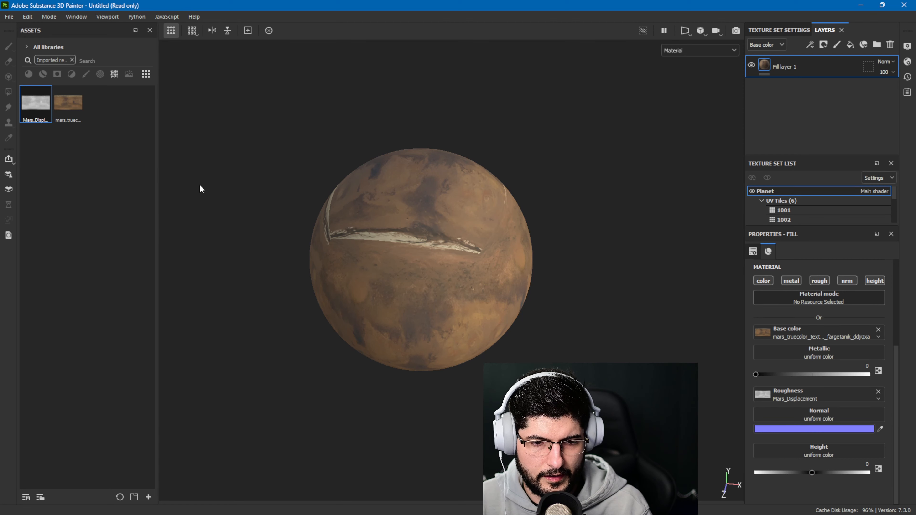
{"action": "left_click_drag", "start_coordinate": [26, 112], "coordinate": [785, 441]}
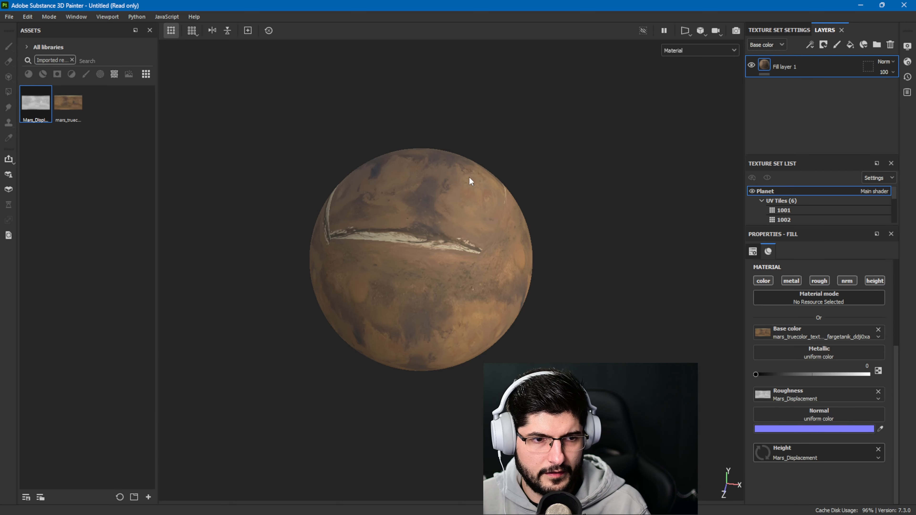
Set the fill layer's projection to Spherical projection
{"action": "scroll", "coordinate": [544, 259], "scroll_direction": "up", "scroll_amount": 5}
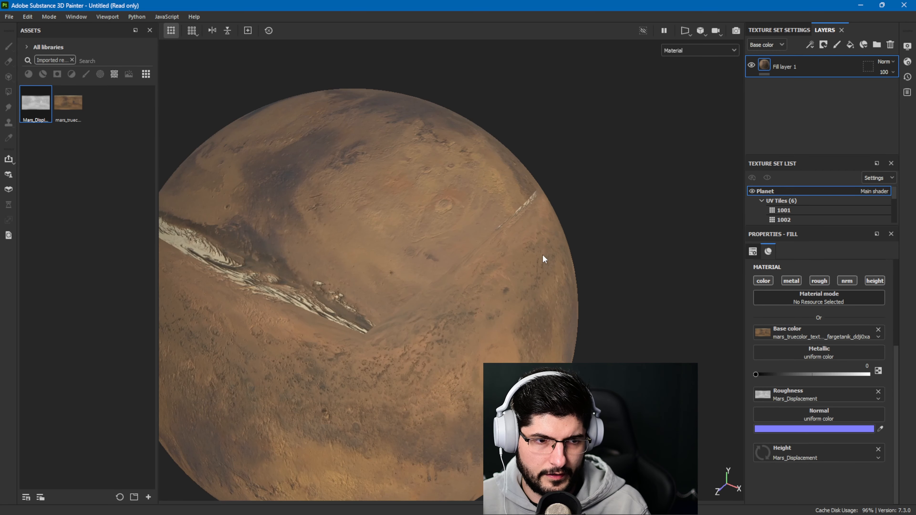
{"action": "left_click_drag", "start_coordinate": [545, 259], "coordinate": [534, 176], "text": "alt"}
{"action": "scroll", "coordinate": [534, 176], "scroll_direction": "down", "scroll_amount": 5}
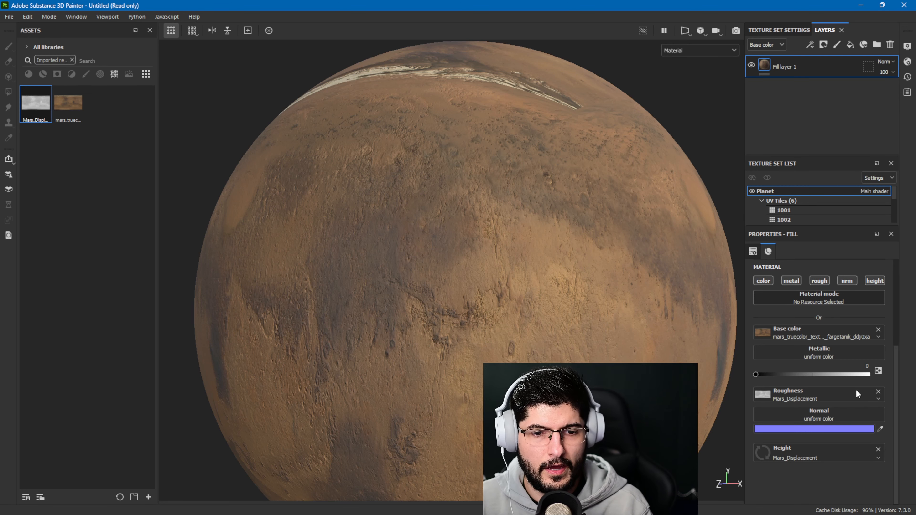
{"action": "scroll", "coordinate": [894, 287], "scroll_direction": "up", "scroll_amount": 5}
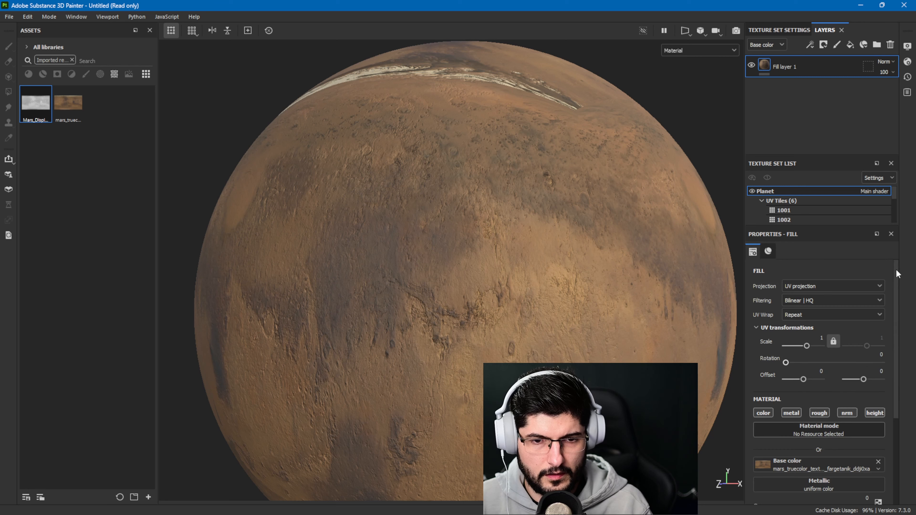
{"action": "left_click", "coordinate": [799, 283]}
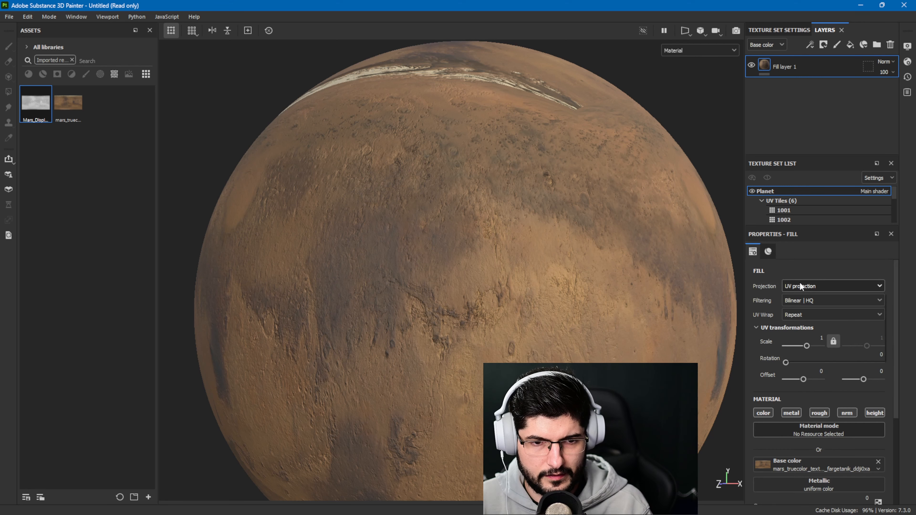
{"action": "key", "text": "Escape"}
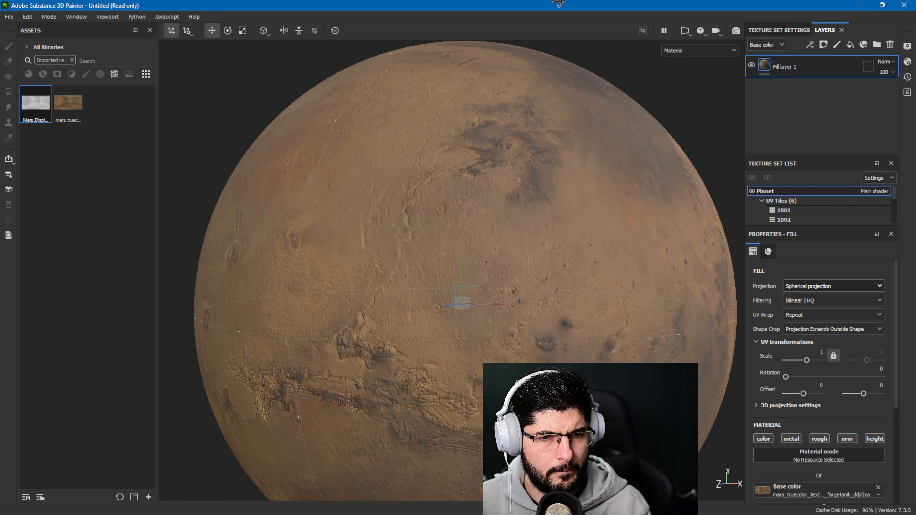
Inspect the spherically projected Mars textures around the planet, including the polar ice cap
{"action": "left_click_drag", "start_coordinate": [570, 151], "coordinate": [536, 160], "text": "alt"}
{"action": "scroll", "coordinate": [536, 160], "scroll_direction": "down", "scroll_amount": 2}
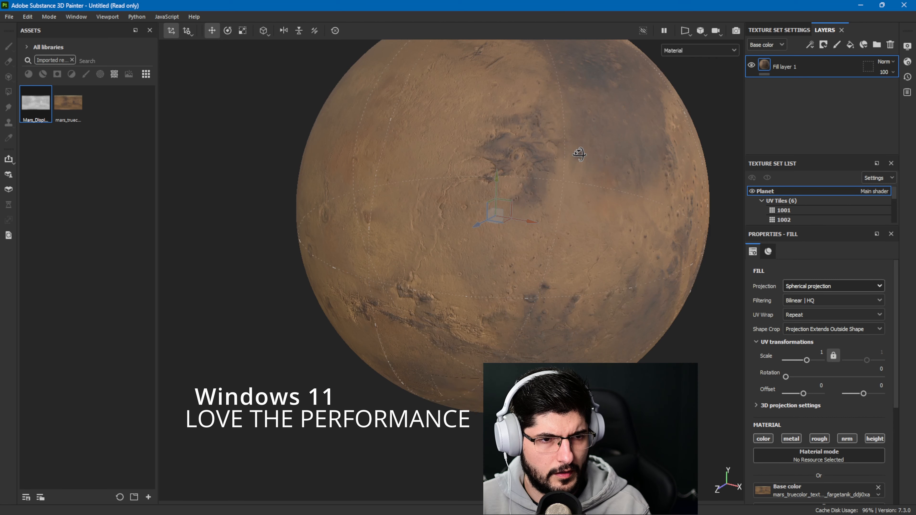
{"action": "right_click", "coordinate": [669, 263]}
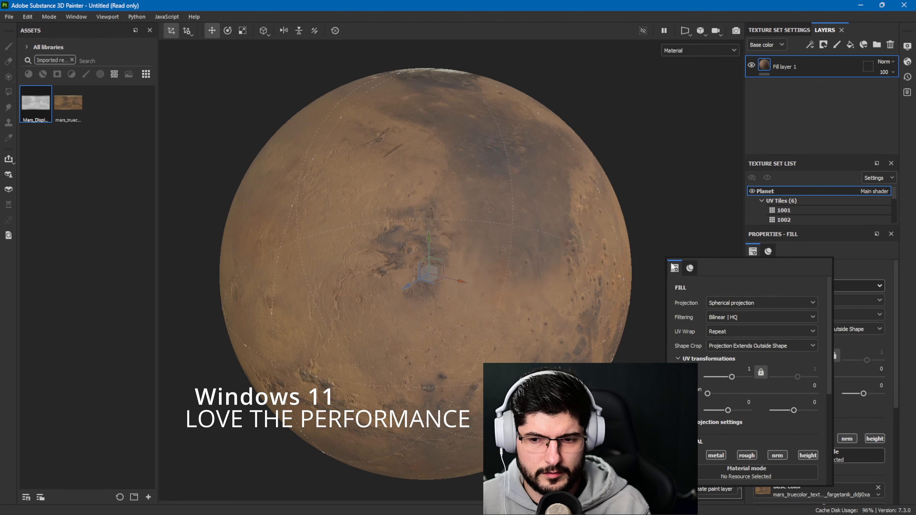
{"action": "middle_click_drag", "start_coordinate": [602, 150], "coordinate": [573, 217], "text": "alt"}
{"action": "left_click_drag", "start_coordinate": [572, 217], "coordinate": [493, 194], "text": "alt"}
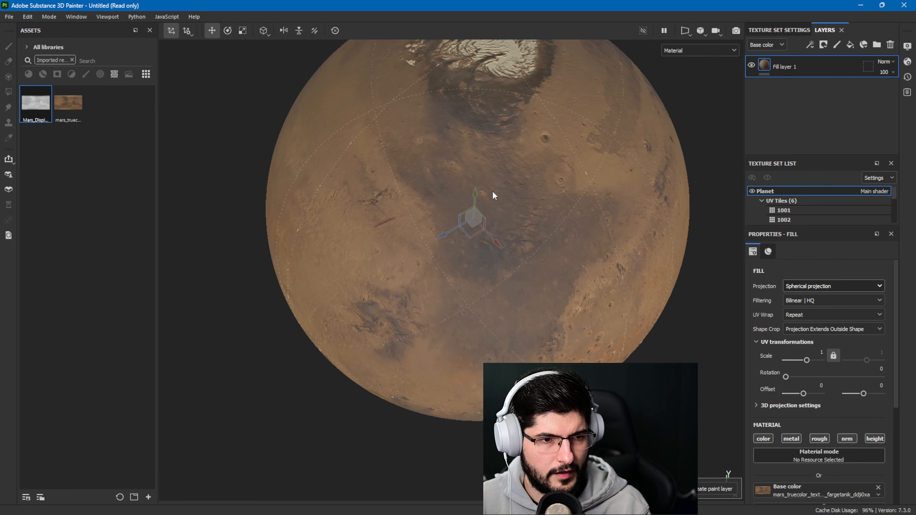
{"action": "middle_click_drag", "start_coordinate": [492, 194], "coordinate": [505, 254], "text": "alt"}
{"action": "right_click_drag", "start_coordinate": [507, 213], "coordinate": [527, 252], "text": "alt"}
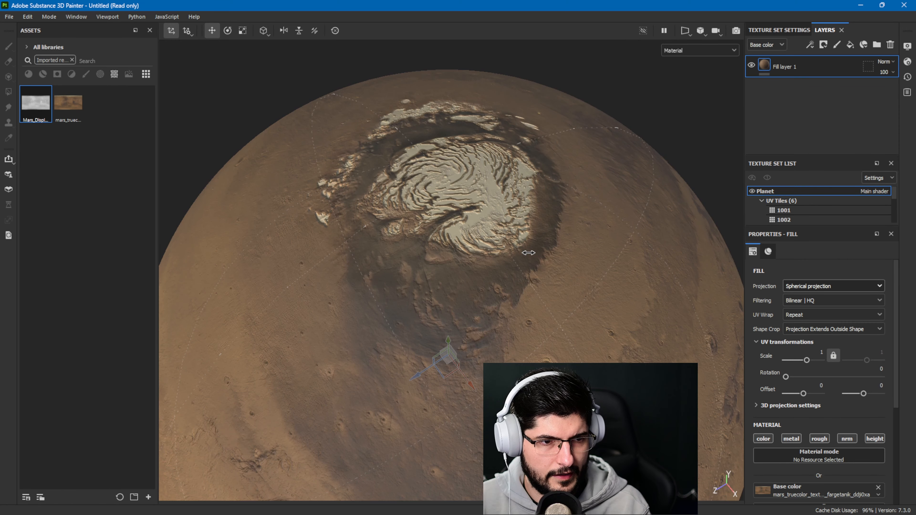
{"action": "left_click_drag", "start_coordinate": [503, 325], "coordinate": [497, 284], "text": "alt"}
{"action": "middle_click_drag", "start_coordinate": [497, 284], "coordinate": [545, 58], "text": "alt"}
{"action": "mouse_move", "coordinate": [512, 280]}
{"action": "right_mouse_down", "text": "shift"}
{"action": "mouse_move", "coordinate": [469, 283]}
{"action": "mouse_move", "coordinate": [502, 295]}
{"action": "right_mouse_up", "text": "shift"}
Examine the height detail of the craters and canyons up close across the planet's surface
{"action": "middle_click_drag", "start_coordinate": [338, 321], "coordinate": [488, 265], "text": "alt"}
{"action": "scroll", "coordinate": [442, 278], "scroll_direction": "up", "scroll_amount": 4}
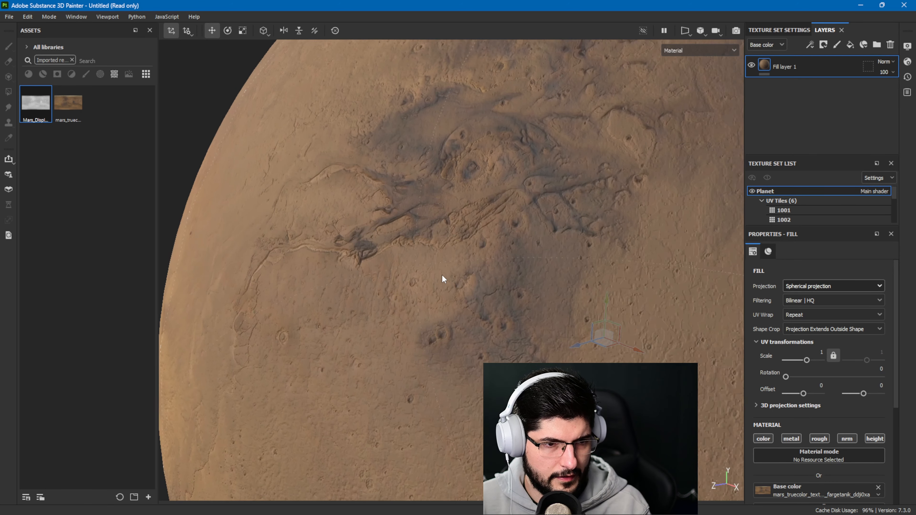
{"action": "left_click_drag", "start_coordinate": [441, 278], "coordinate": [390, 244], "text": "alt"}
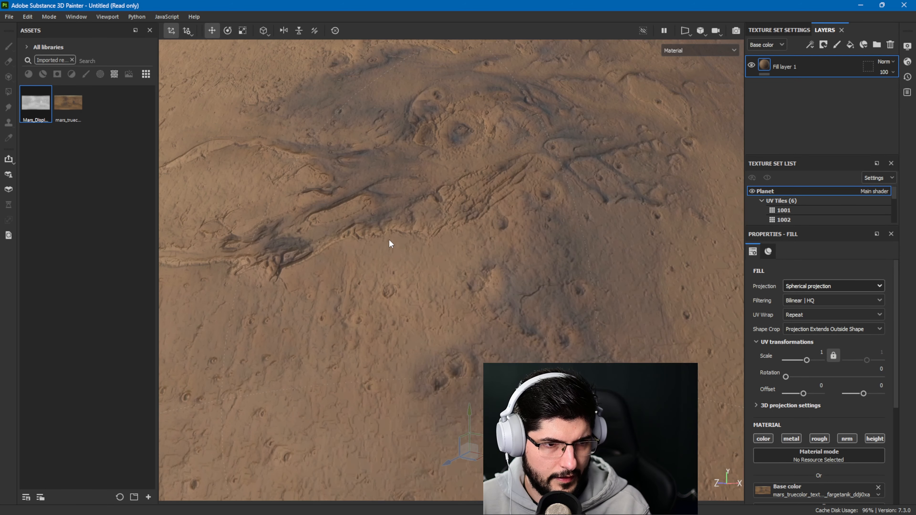
{"action": "middle_click_drag", "start_coordinate": [391, 244], "coordinate": [613, 264], "text": "alt"}
{"action": "scroll", "coordinate": [613, 264], "scroll_direction": "down", "scroll_amount": 2}
{"action": "middle_click_drag", "start_coordinate": [378, 368], "coordinate": [570, 258], "text": "alt"}
{"action": "left_click_drag", "start_coordinate": [571, 258], "coordinate": [603, 258], "text": "alt"}
{"action": "right_click_drag", "start_coordinate": [603, 257], "coordinate": [569, 266], "text": "shift"}
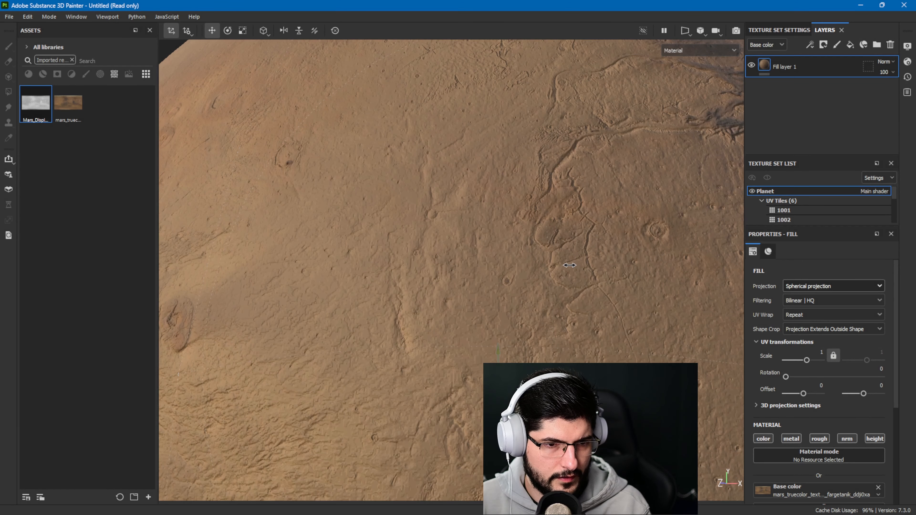
{"action": "left_click_drag", "start_coordinate": [572, 267], "coordinate": [491, 275], "text": "alt"}
{"action": "middle_click_drag", "start_coordinate": [573, 302], "coordinate": [491, 289], "text": "alt"}
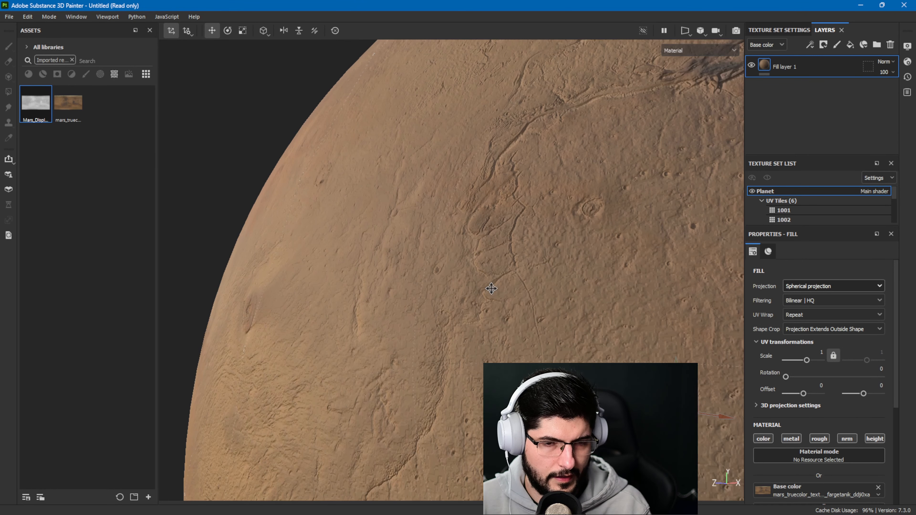
{"action": "scroll", "coordinate": [498, 281], "scroll_direction": "down", "scroll_amount": 1}
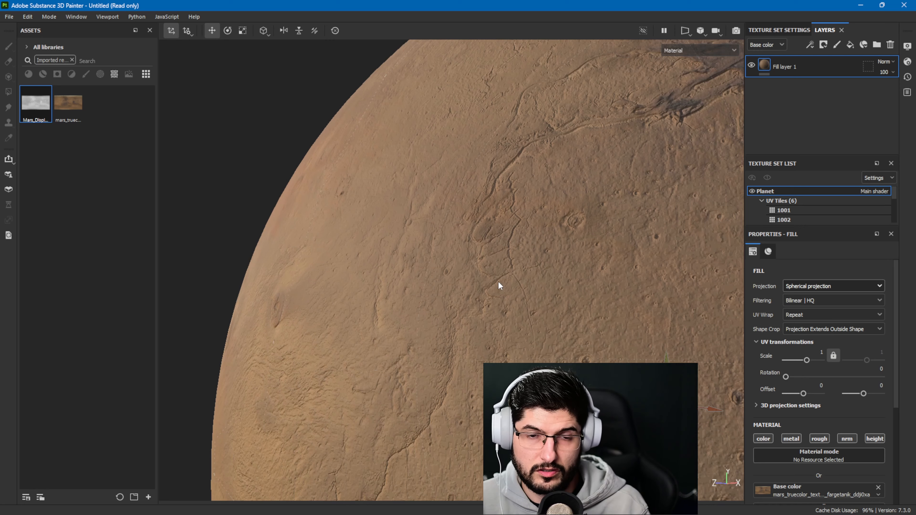
{"action": "scroll", "coordinate": [498, 281], "scroll_direction": "up", "scroll_amount": 1}
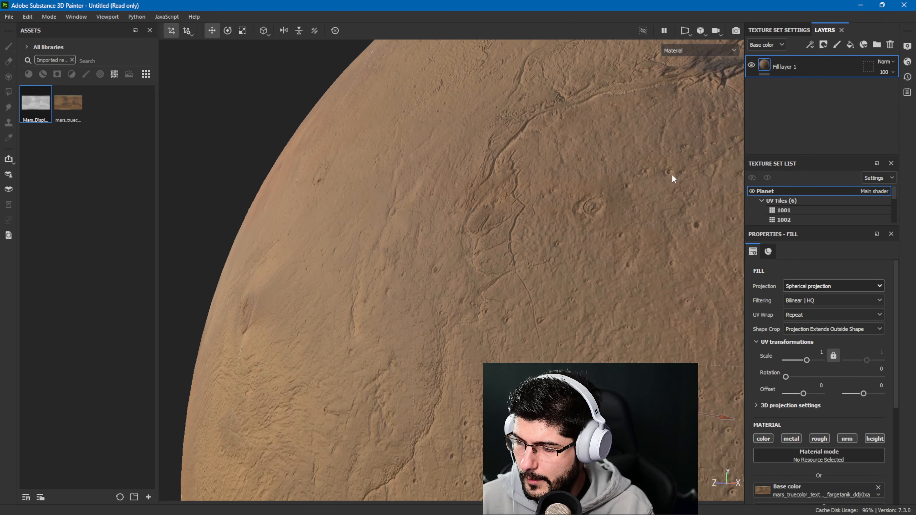
{"action": "middle_click_drag", "start_coordinate": [579, 242], "coordinate": [536, 236], "text": "alt"}
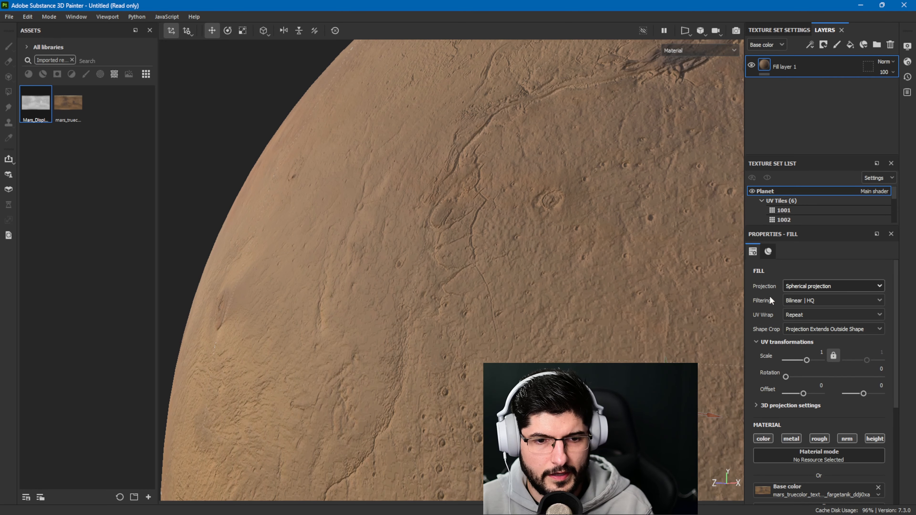
Add a Sharpen filter to the planet's fill layer
{"action": "right_click", "coordinate": [802, 67]}
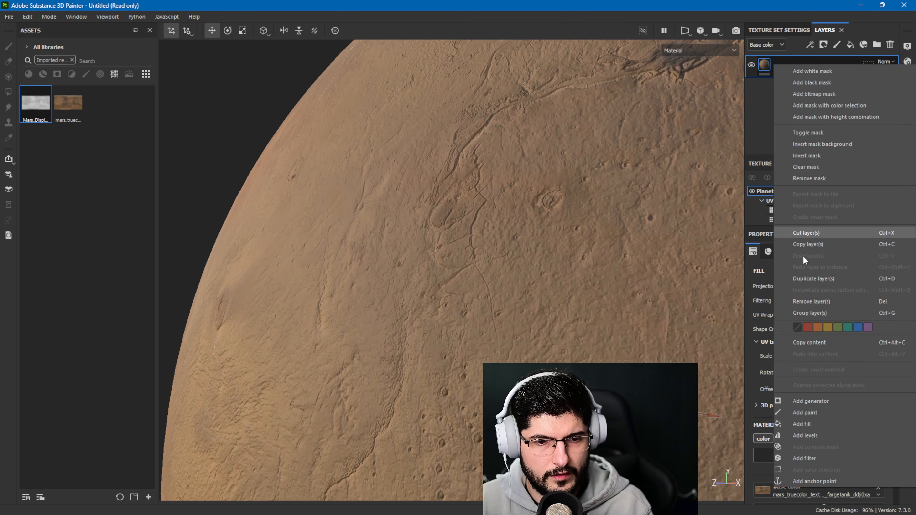
{"action": "left_click", "coordinate": [809, 458]}
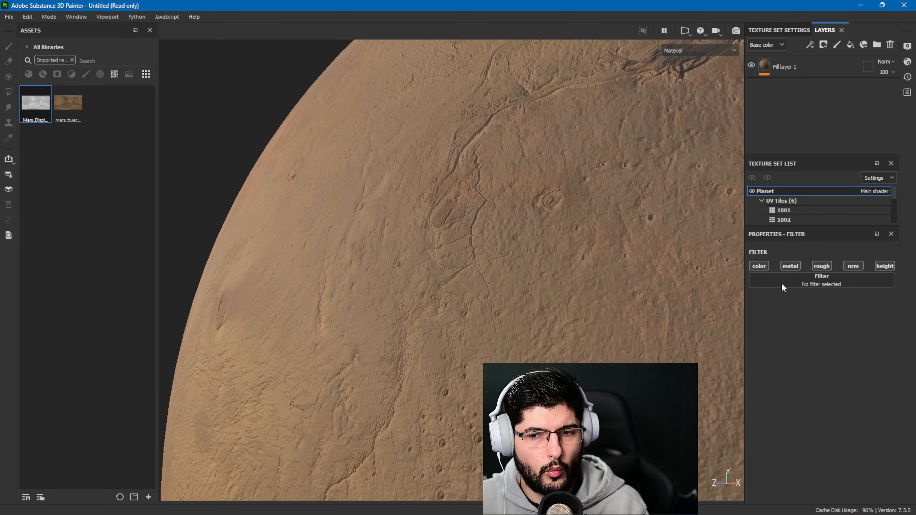
{"action": "left_click", "coordinate": [818, 284]}
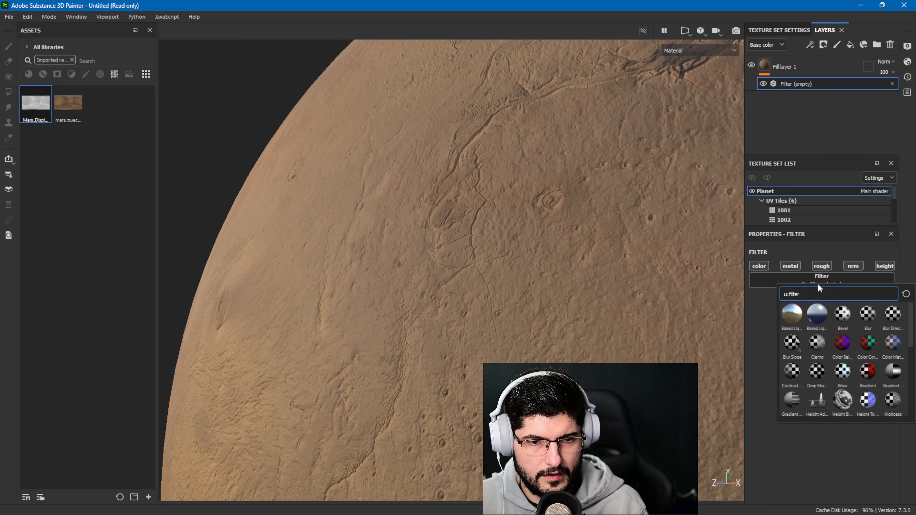
{"action": "type", "text": "sharp"}
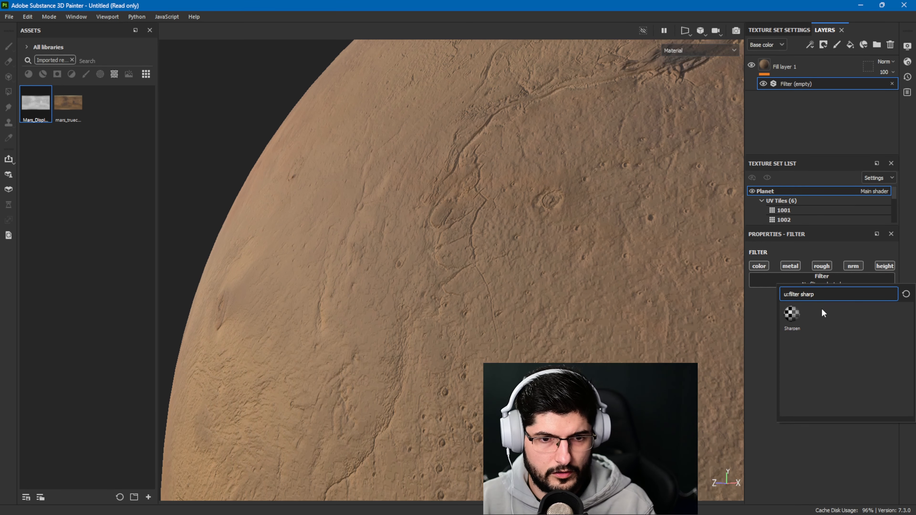
{"action": "left_click", "coordinate": [791, 317]}
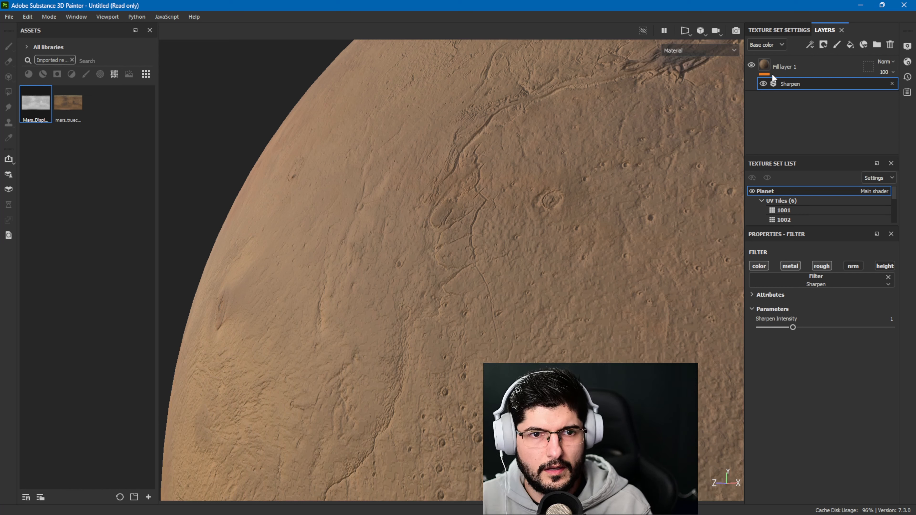
Add a second filter above Sharpen on the fill layer and make it Height To Normal
{"action": "left_click", "coordinate": [770, 64]}
{"action": "right_click", "coordinate": [770, 65]}
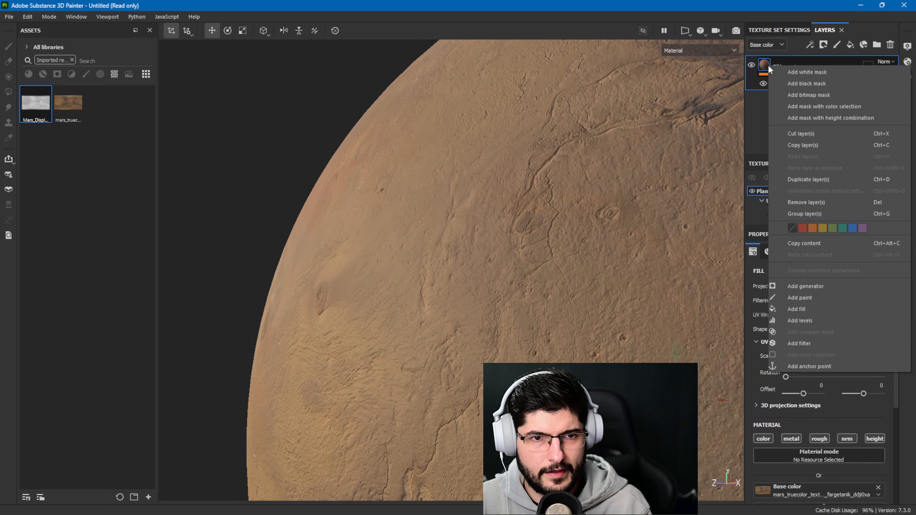
{"action": "left_click", "coordinate": [812, 340]}
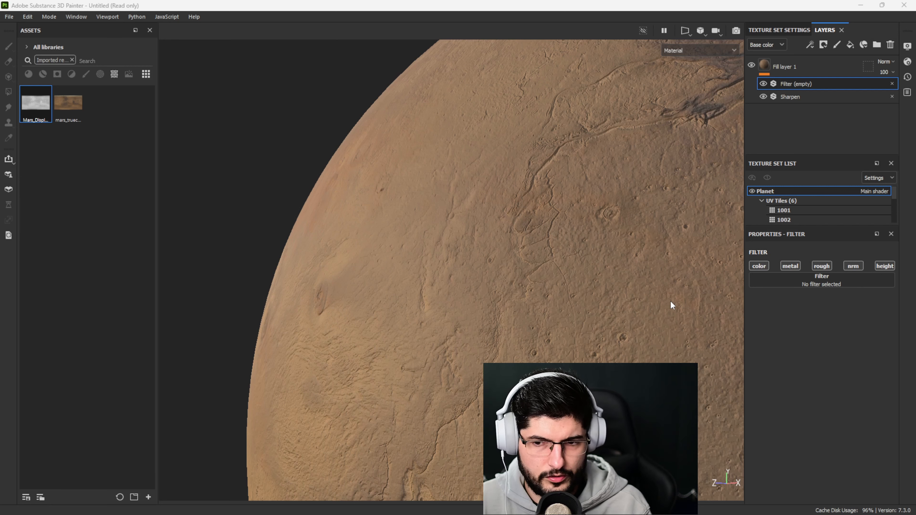
{"action": "left_click", "coordinate": [628, 4]}
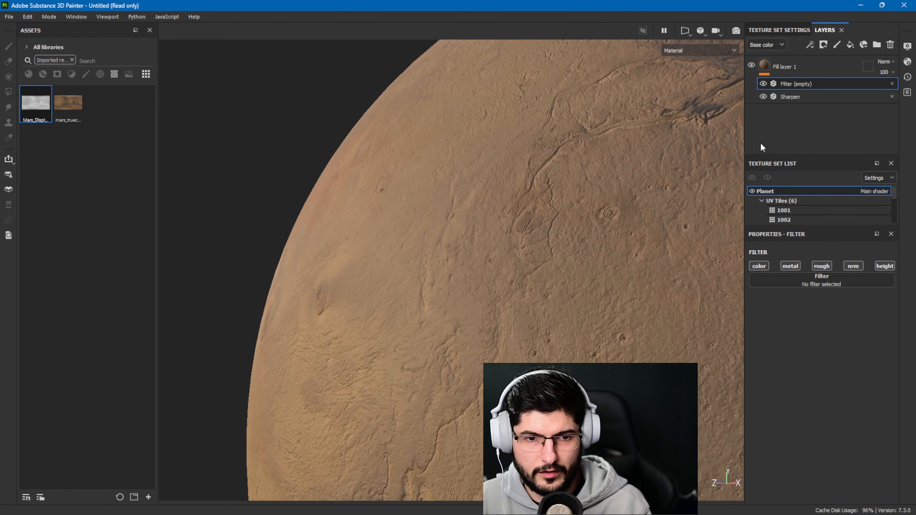
{"action": "left_click", "coordinate": [806, 282]}
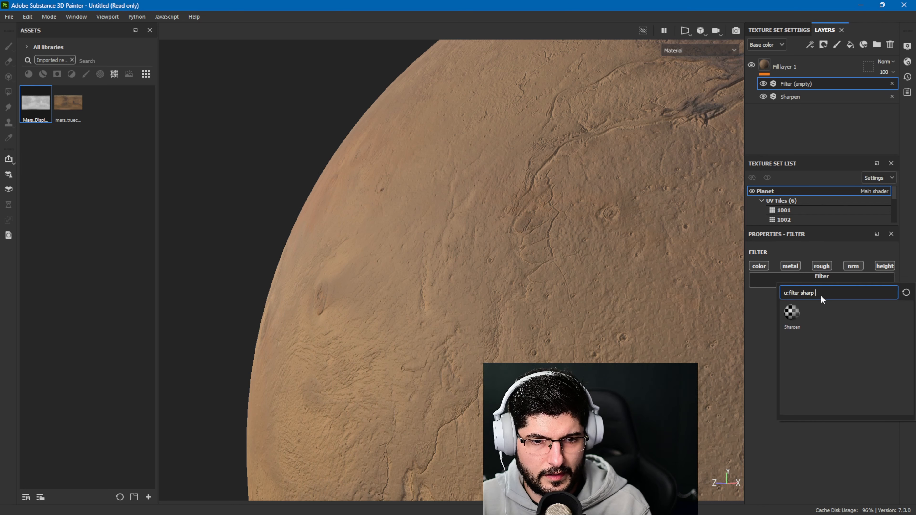
{"action": "key", "text": "BackSpace"}
{"action": "key", "text": "BackSpace"}
{"action": "key", "text": "BackSpace"}
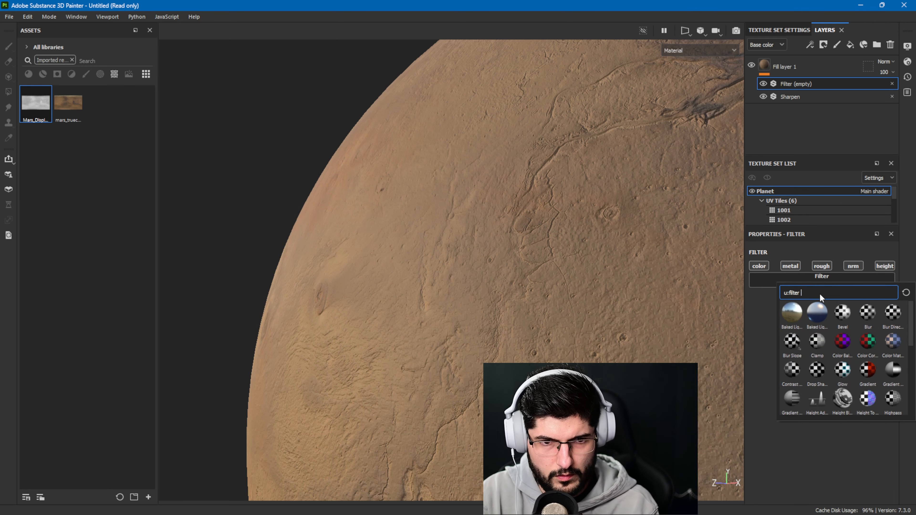
{"action": "type", "text": "heigh"}
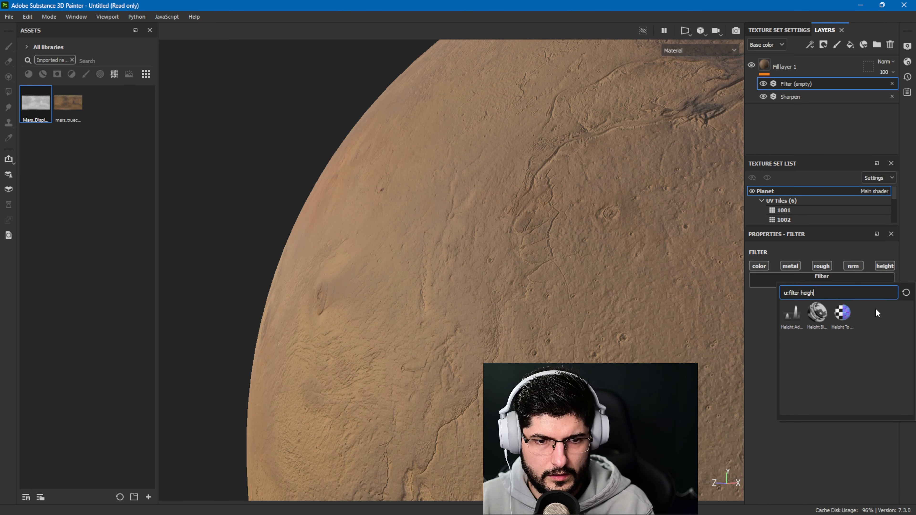
{"action": "left_click", "coordinate": [841, 315]}
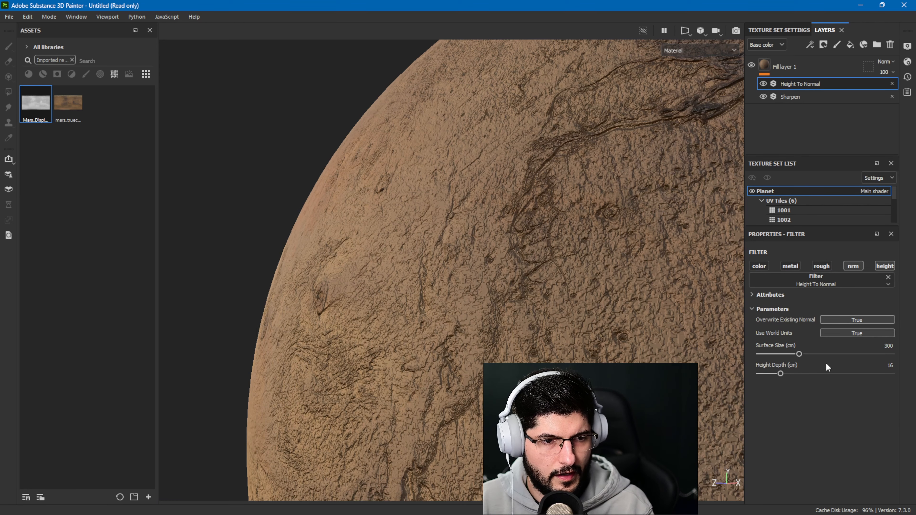
Set the Height To Normal filter's height depth to 1 cm and check the surface where the UV tiles meet
{"action": "double_click", "coordinate": [890, 365]}
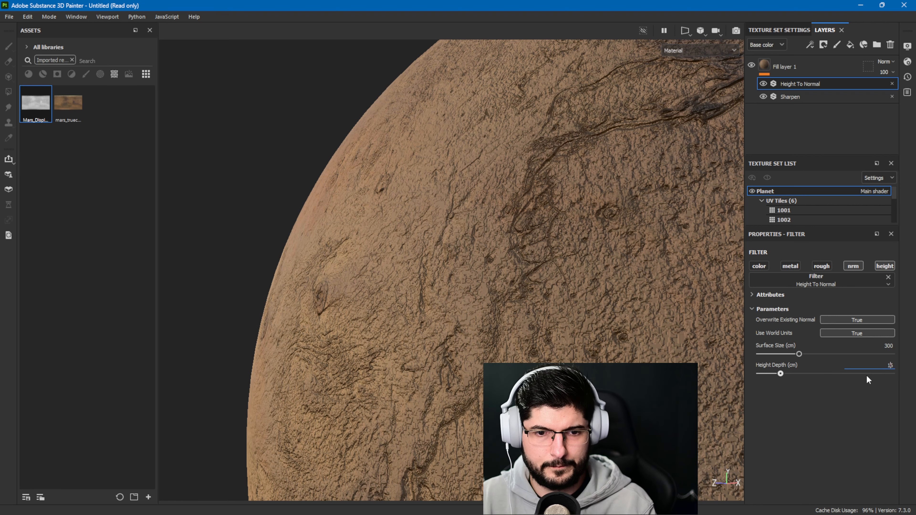
{"action": "type", "text": "1"}
{"action": "key", "text": "Return"}
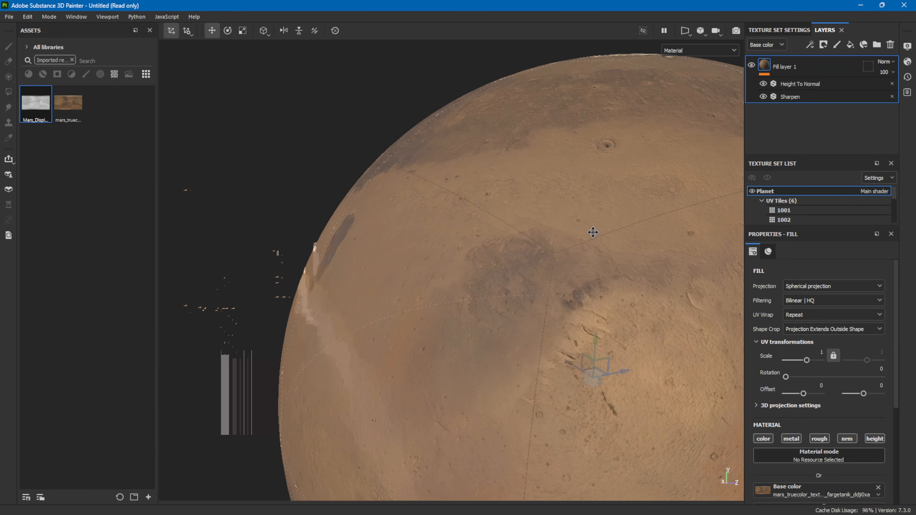
{"action": "scroll", "coordinate": [593, 231], "scroll_direction": "up", "scroll_amount": 3}
{"action": "scroll", "coordinate": [563, 256], "scroll_direction": "up", "scroll_amount": 2}
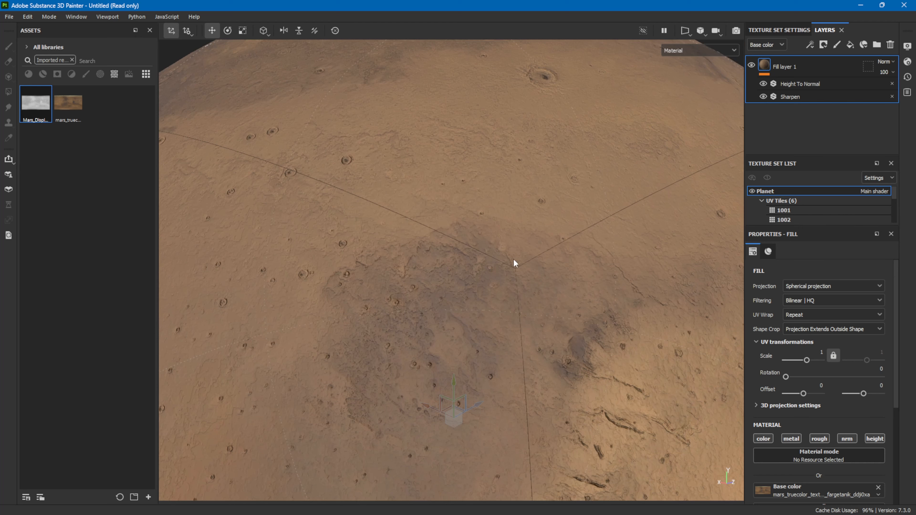
Examine the lines where the UV tiles meet from several distances around the planet
{"action": "scroll", "coordinate": [528, 311], "scroll_direction": "down", "scroll_amount": 6}
{"action": "left_click_drag", "start_coordinate": [558, 276], "coordinate": [562, 229], "text": "alt"}
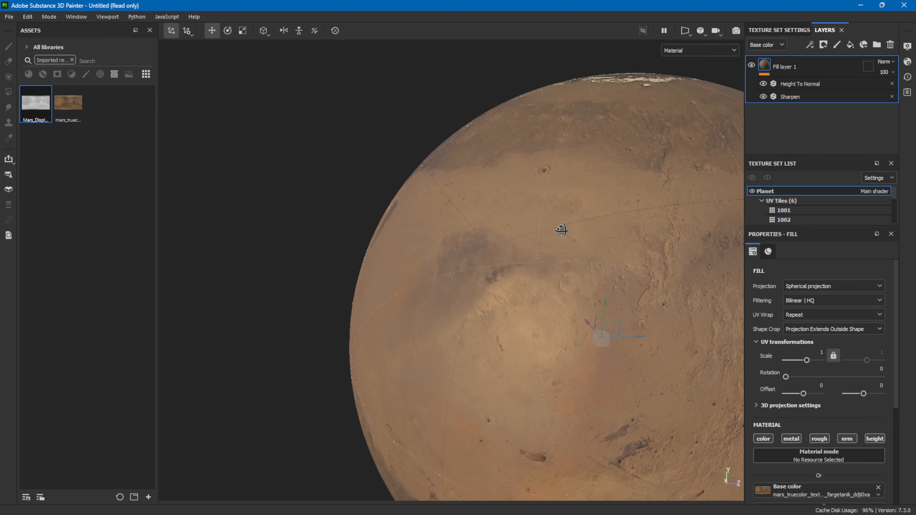
{"action": "middle_click_drag", "start_coordinate": [563, 229], "coordinate": [302, 261], "text": "alt"}
{"action": "left_click_drag", "start_coordinate": [595, 241], "coordinate": [494, 241], "text": "alt"}
{"action": "right_click_drag", "start_coordinate": [626, 313], "coordinate": [649, 315], "text": "shift"}
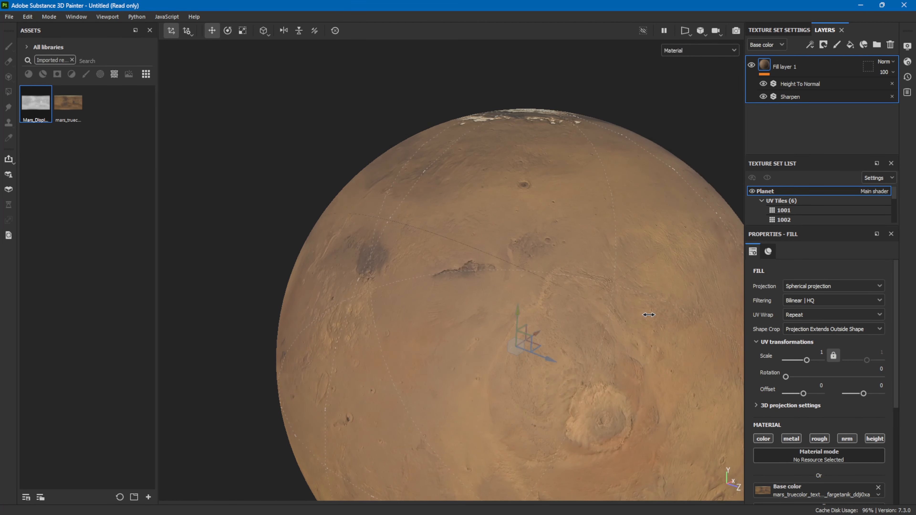
{"action": "scroll", "coordinate": [628, 314], "scroll_direction": "up", "scroll_amount": 6}
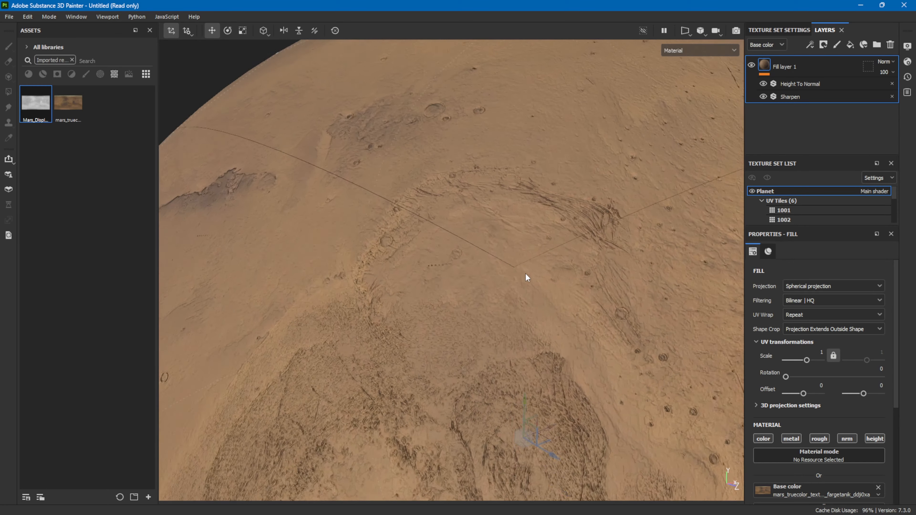
{"action": "mouse_move", "coordinate": [525, 277]}
{"action": "left_mouse_down", "text": "alt"}
{"action": "mouse_move", "coordinate": [582, 333]}
{"action": "mouse_move", "coordinate": [634, 303]}
{"action": "mouse_move", "coordinate": [564, 289]}
{"action": "mouse_move", "coordinate": [536, 267]}
{"action": "left_mouse_up", "text": "alt"}
{"action": "scroll", "coordinate": [547, 293], "scroll_direction": "down", "scroll_amount": 3}
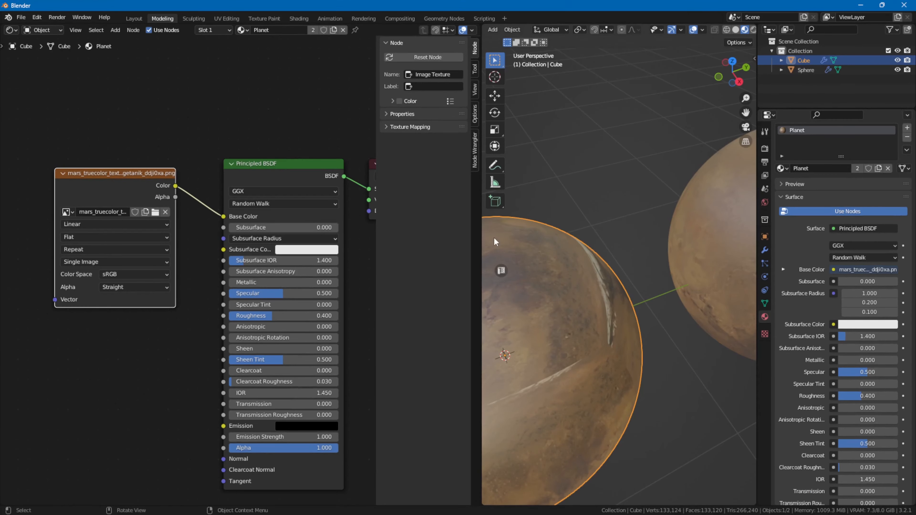
Switch to Blender, display the cube's UDIM layout for UV editing, and scale all UV islands down slightly
{"action": "left_click", "coordinate": [10, 31]}
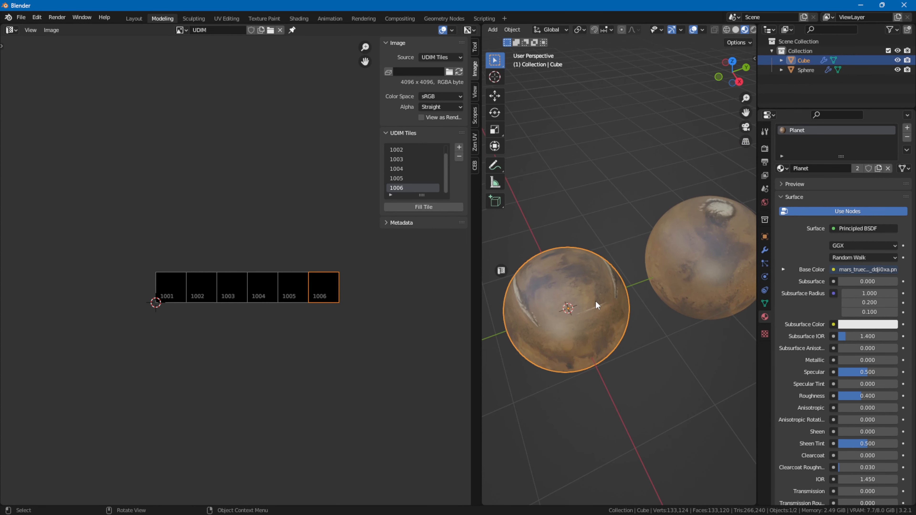
{"action": "scroll", "coordinate": [285, 297], "scroll_direction": "up", "scroll_amount": 6}
{"action": "key", "text": "a"}
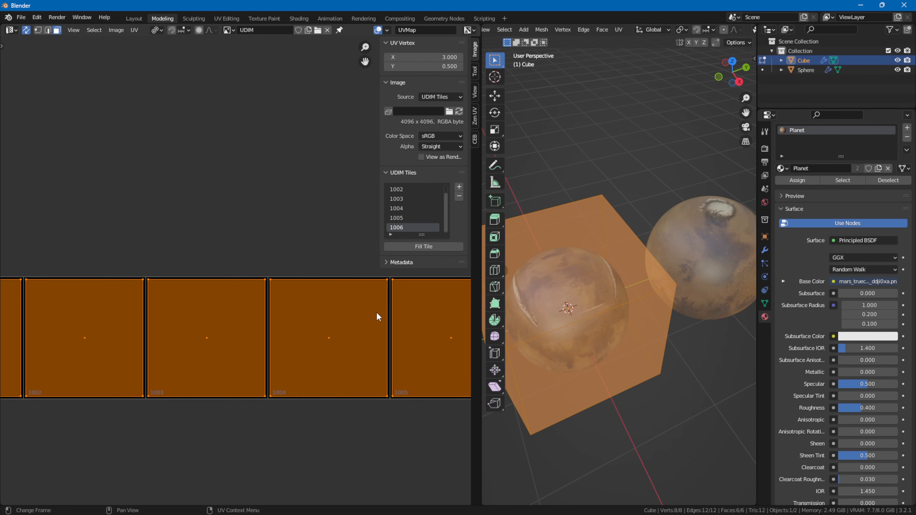
{"action": "key", "text": "s"}
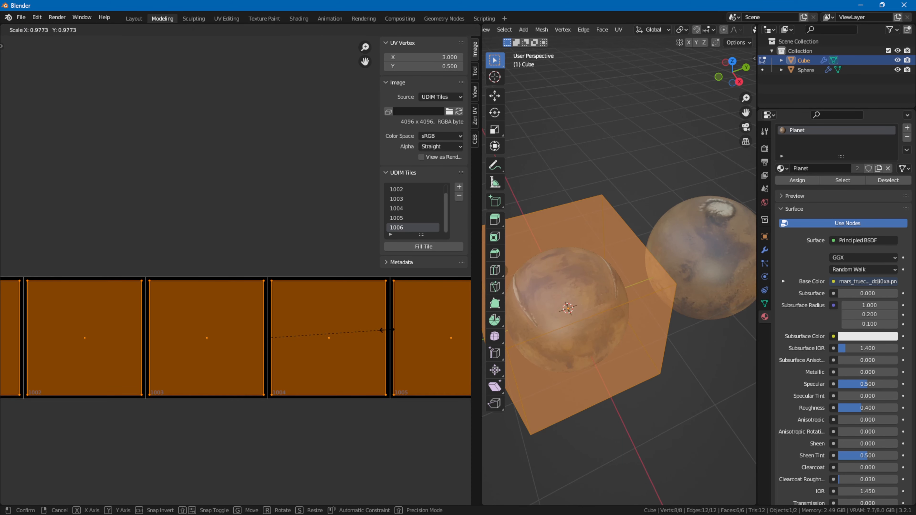
{"action": "left_click", "coordinate": [333, 344]}
{"action": "scroll", "coordinate": [353, 336], "scroll_direction": "down", "scroll_amount": 5}
{"action": "scroll", "coordinate": [369, 327], "scroll_direction": "up", "scroll_amount": 2}
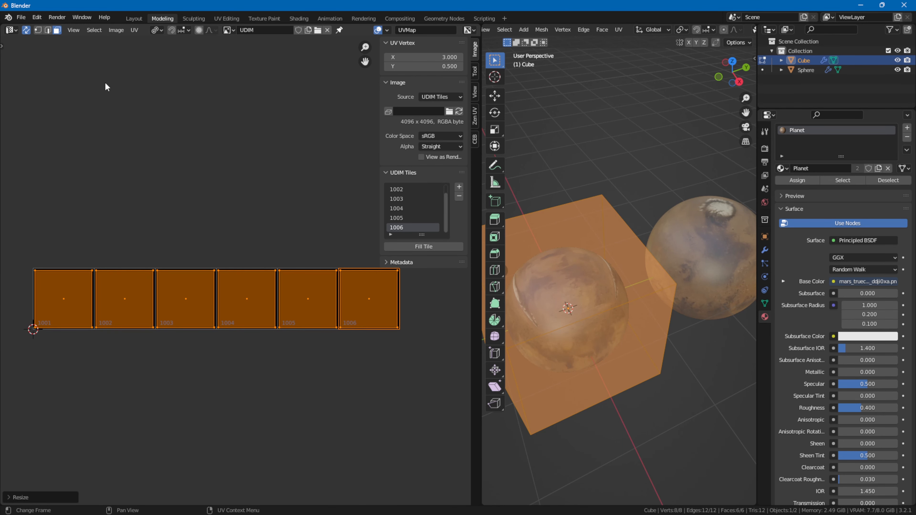
Leave Edit Mode and export the selected cube as FBX, overwriting Planet_Sphere_UDIMx6.fbx in Downloads
{"action": "key", "text": "Tab"}
{"action": "left_click", "coordinate": [21, 18]}
{"action": "mouse_move", "coordinate": [54, 155]}
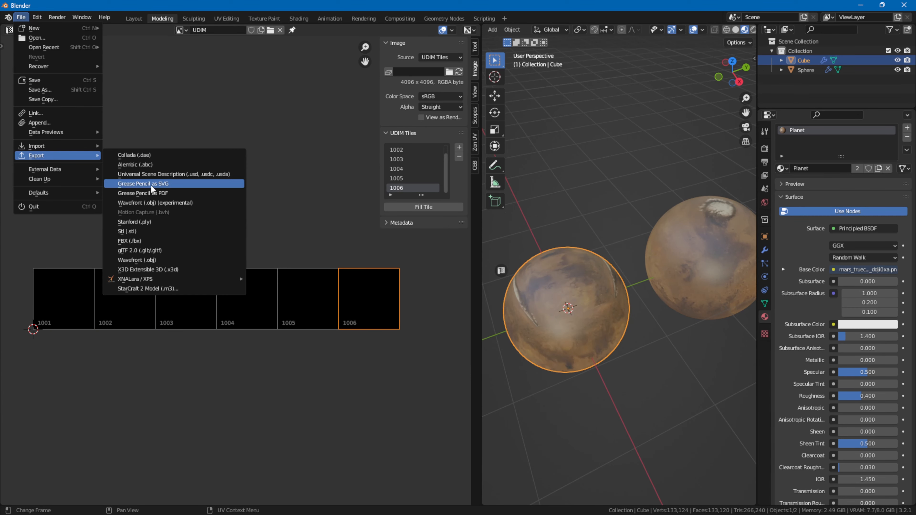
{"action": "left_click", "coordinate": [130, 241]}
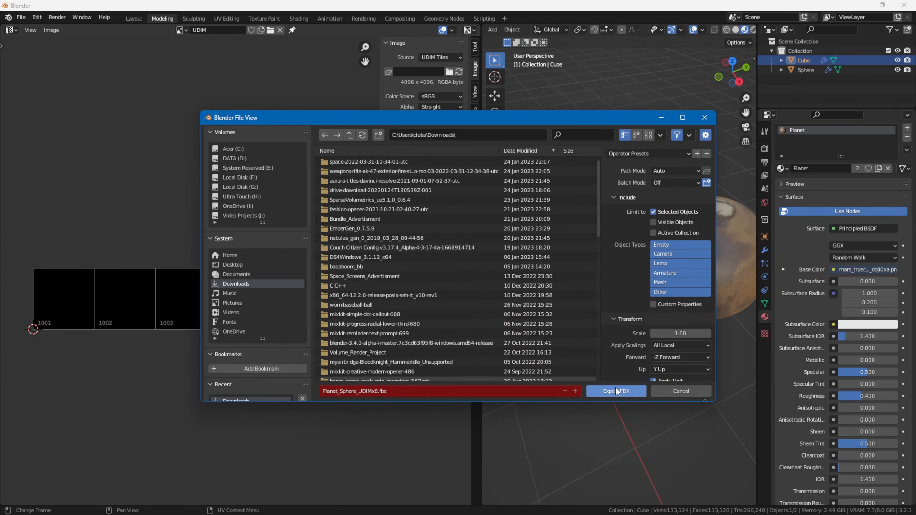
{"action": "left_click", "coordinate": [619, 393]}
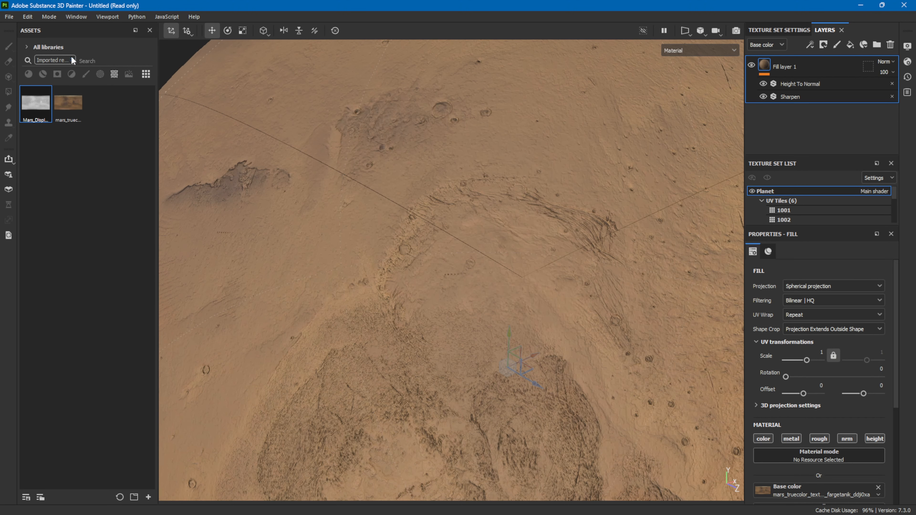
Switch to Substance 3D Painter and reload the project mesh from Planet_Sphere_UDIMx6.fbx
{"action": "left_click", "coordinate": [22, 16]}
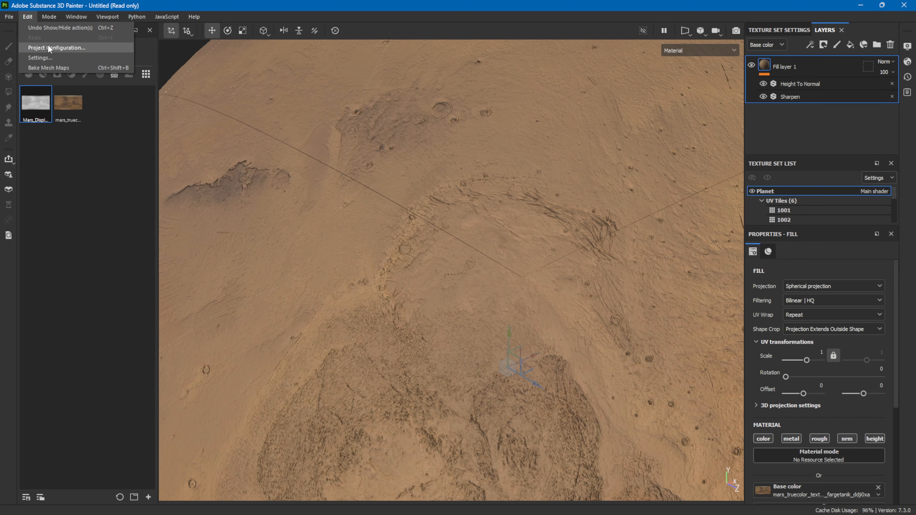
{"action": "left_click", "coordinate": [57, 47]}
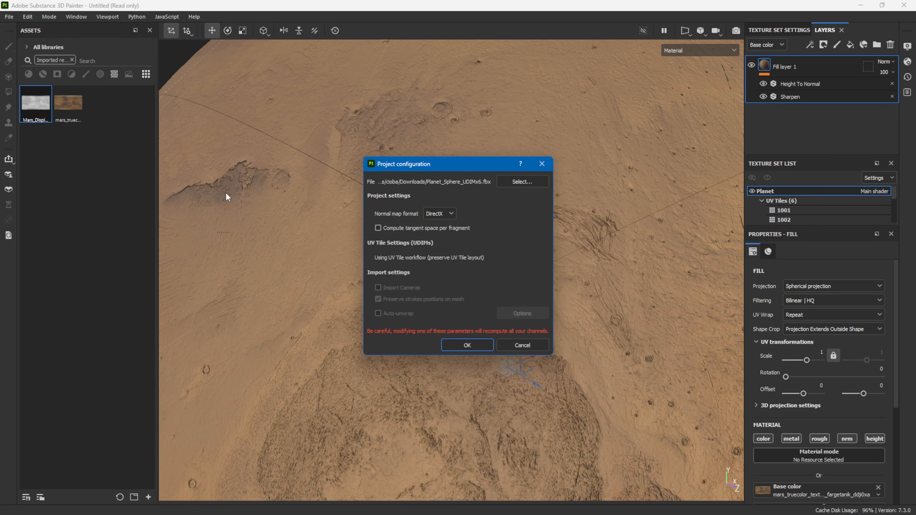
{"action": "left_click", "coordinate": [519, 183]}
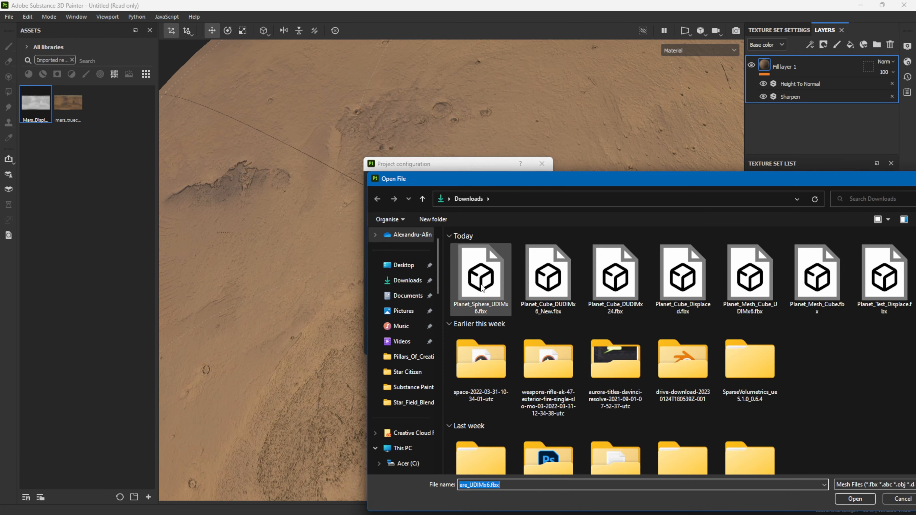
{"action": "left_click", "coordinate": [481, 277]}
{"action": "double_click", "coordinate": [481, 276]}
{"action": "left_click", "coordinate": [478, 347]}
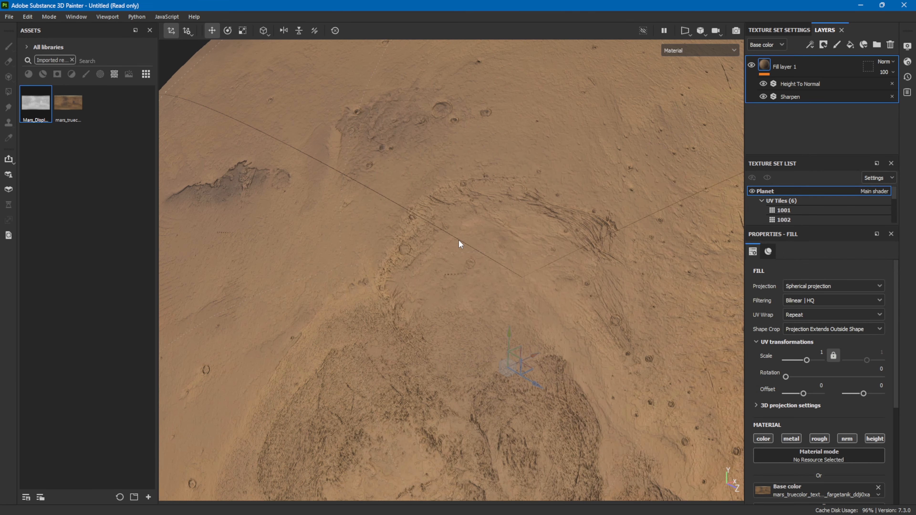
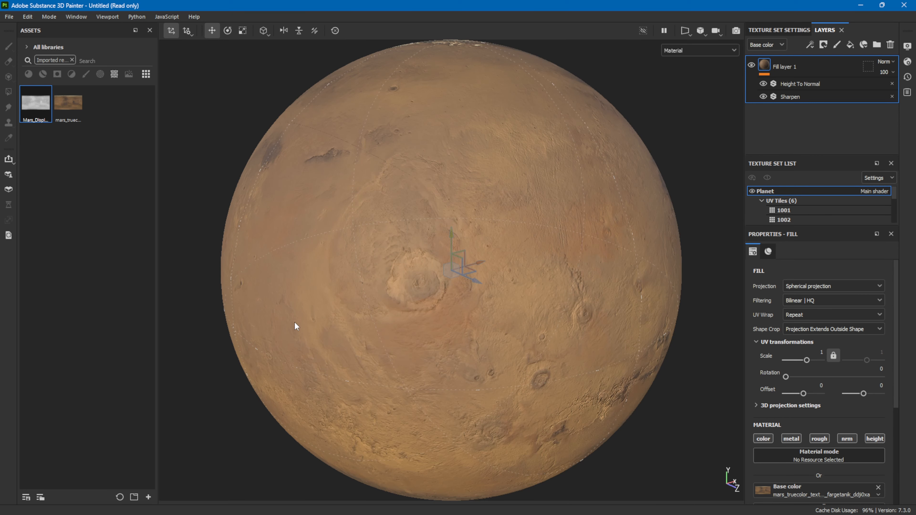
Select the Height To Normal filter and examine the relief up close along the UV tile borders
{"action": "left_click_drag", "start_coordinate": [393, 207], "coordinate": [488, 200], "text": "alt"}
{"action": "left_click", "coordinate": [793, 84]}
{"action": "scroll", "coordinate": [587, 236], "scroll_direction": "up", "scroll_amount": 3}
{"action": "middle_click_drag", "start_coordinate": [562, 292], "coordinate": [325, 274], "text": "alt"}
{"action": "scroll", "coordinate": [431, 318], "scroll_direction": "up", "scroll_amount": 3}
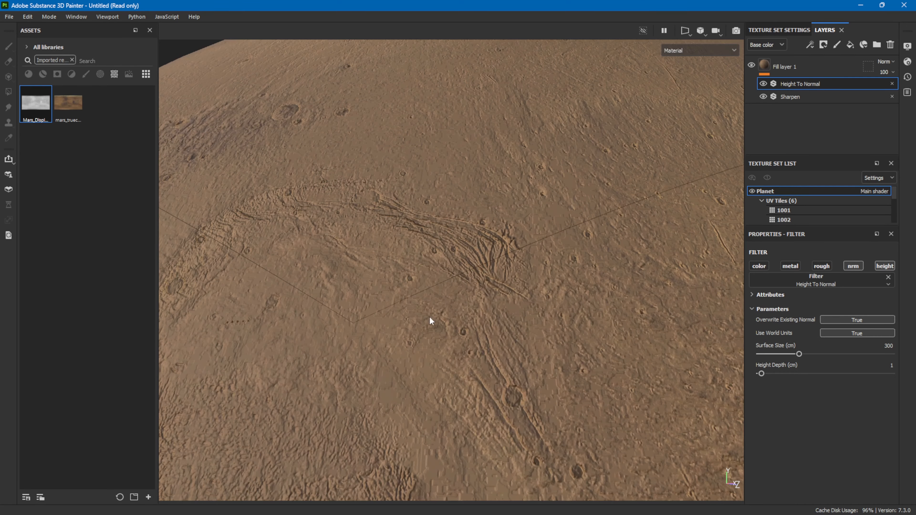
{"action": "scroll", "coordinate": [364, 361], "scroll_direction": "up", "scroll_amount": 3}
{"action": "left_click_drag", "start_coordinate": [417, 313], "coordinate": [406, 272], "text": "alt"}
{"action": "scroll", "coordinate": [406, 271], "scroll_direction": "up", "scroll_amount": 2}
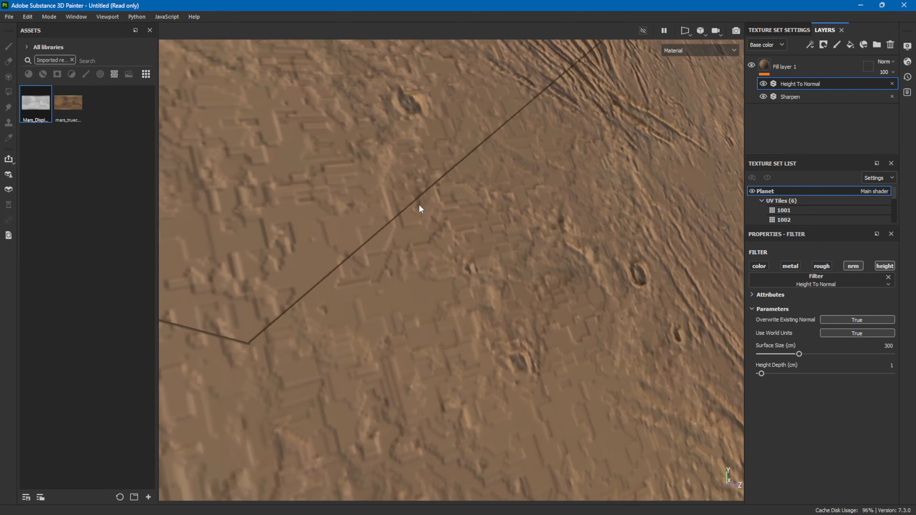
Examine the canyons, craters and dark regions around the rest of the planet from several distances
{"action": "scroll", "coordinate": [441, 201], "scroll_direction": "down", "scroll_amount": 6}
{"action": "middle_click_drag", "start_coordinate": [515, 124], "coordinate": [487, 259], "text": "alt"}
{"action": "left_click_drag", "start_coordinate": [486, 260], "coordinate": [335, 195], "text": "alt"}
{"action": "middle_click_drag", "start_coordinate": [570, 265], "coordinate": [246, 253], "text": "alt"}
{"action": "right_click_drag", "start_coordinate": [534, 259], "coordinate": [556, 274], "text": "shift"}
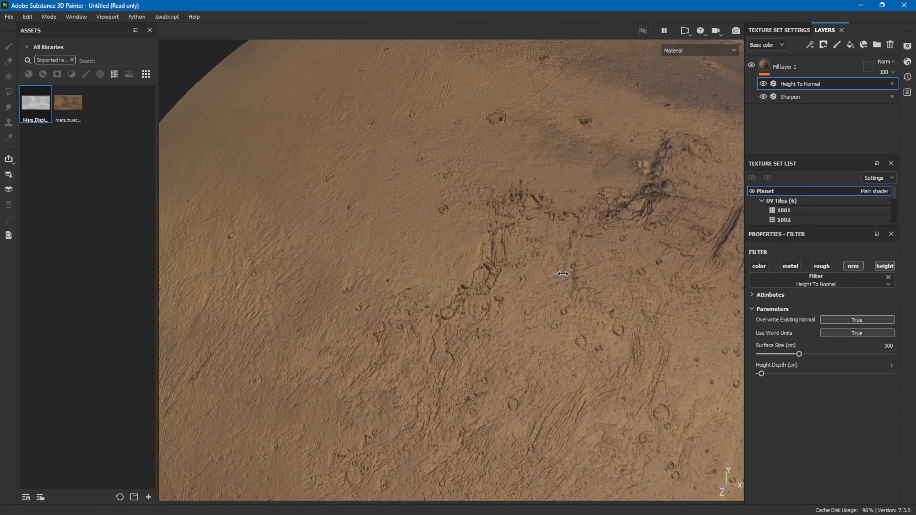
{"action": "middle_click_drag", "start_coordinate": [562, 275], "coordinate": [343, 269], "text": "alt"}
{"action": "scroll", "coordinate": [560, 272], "scroll_direction": "down", "scroll_amount": 2}
{"action": "scroll", "coordinate": [560, 272], "scroll_direction": "down", "scroll_amount": 4}
{"action": "left_click_drag", "start_coordinate": [560, 272], "coordinate": [486, 308], "text": "alt"}
{"action": "scroll", "coordinate": [595, 315], "scroll_direction": "up", "scroll_amount": 7}
{"action": "scroll", "coordinate": [486, 309], "scroll_direction": "down", "scroll_amount": 3}
{"action": "middle_click_drag", "start_coordinate": [479, 273], "coordinate": [467, 250], "text": "alt"}
{"action": "left_click_drag", "start_coordinate": [531, 307], "coordinate": [517, 237], "text": "alt"}
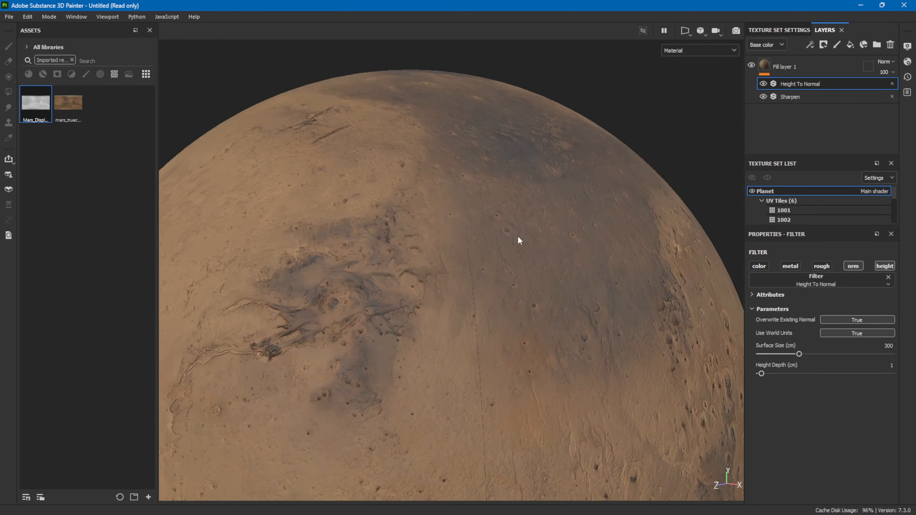
{"action": "scroll", "coordinate": [512, 270], "scroll_direction": "up", "scroll_amount": 2}
{"action": "mouse_move", "coordinate": [487, 223]}
{"action": "right_mouse_down", "text": "shift"}
{"action": "mouse_move", "coordinate": [466, 221]}
{"action": "mouse_move", "coordinate": [476, 237]}
{"action": "mouse_move", "coordinate": [492, 237]}
{"action": "right_mouse_up", "text": "shift"}
Select the fill layer and examine the height relief around the dark canyon region and neighbouring craters
{"action": "left_click", "coordinate": [785, 66]}
{"action": "scroll", "coordinate": [499, 180], "scroll_direction": "down", "scroll_amount": 3}
{"action": "left_click_drag", "start_coordinate": [512, 173], "coordinate": [499, 156], "text": "alt"}
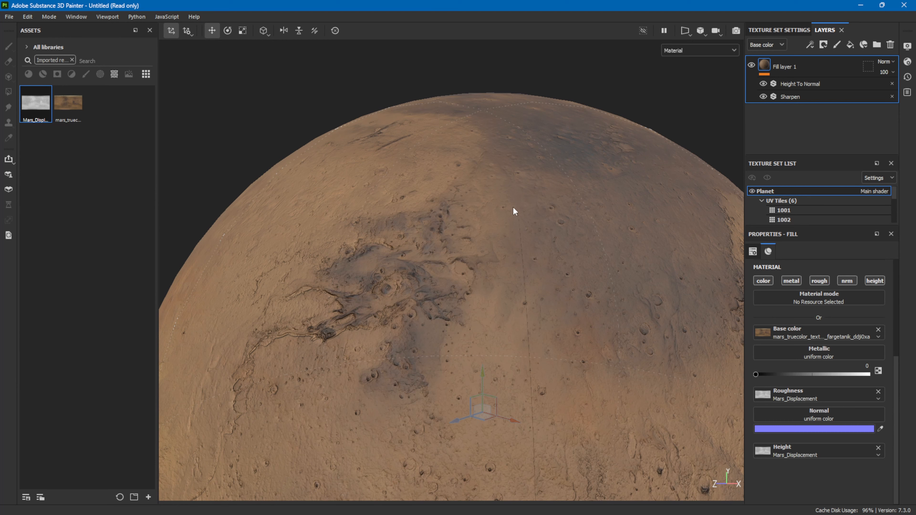
{"action": "left_click_drag", "start_coordinate": [620, 204], "coordinate": [538, 223], "text": "alt"}
{"action": "left_click_drag", "start_coordinate": [614, 278], "coordinate": [522, 290], "text": "alt"}
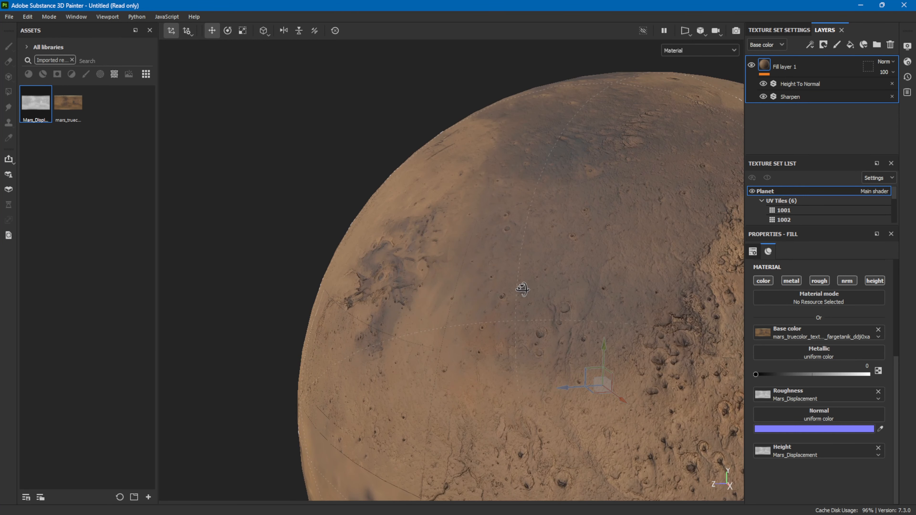
{"action": "scroll", "coordinate": [518, 240], "scroll_direction": "up", "scroll_amount": 2}
{"action": "left_click_drag", "start_coordinate": [467, 199], "coordinate": [685, 174], "text": "alt"}
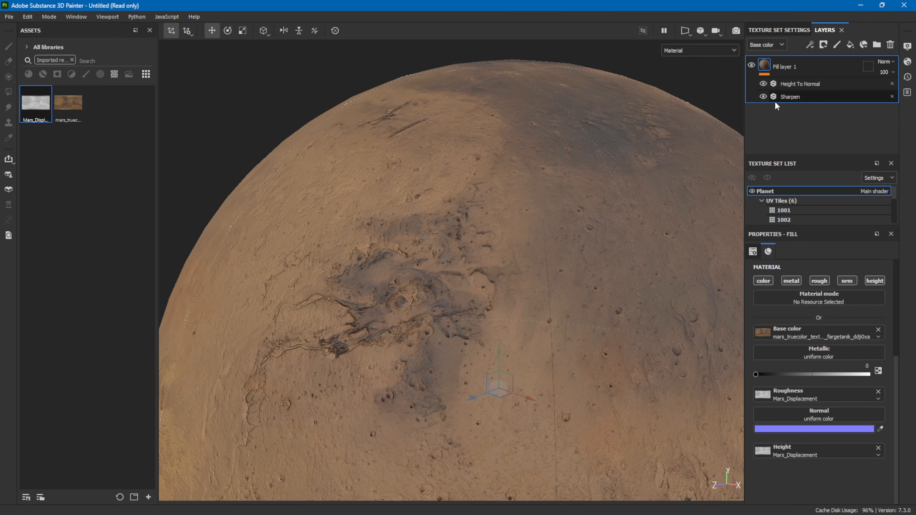
Delete the Height To Normal filter and turn off the fill layer's height channel
{"action": "left_click", "coordinate": [786, 89]}
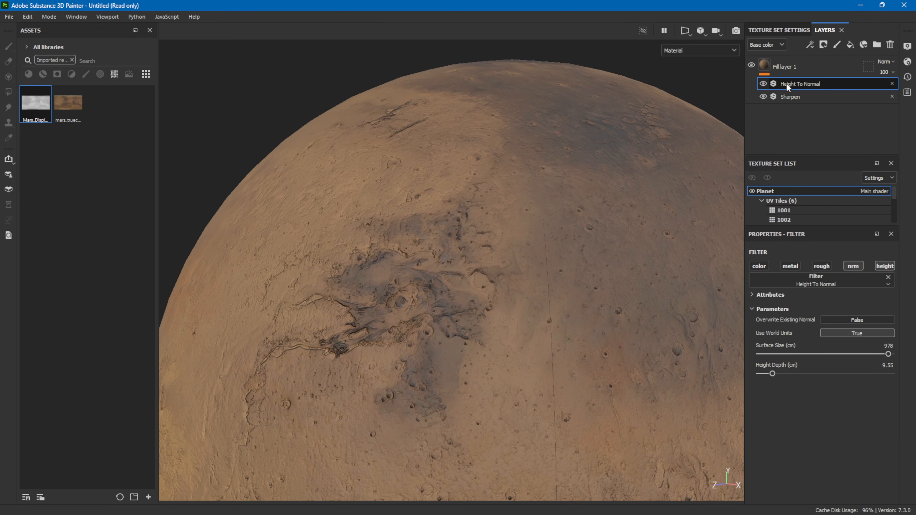
{"action": "key", "text": "Delete"}
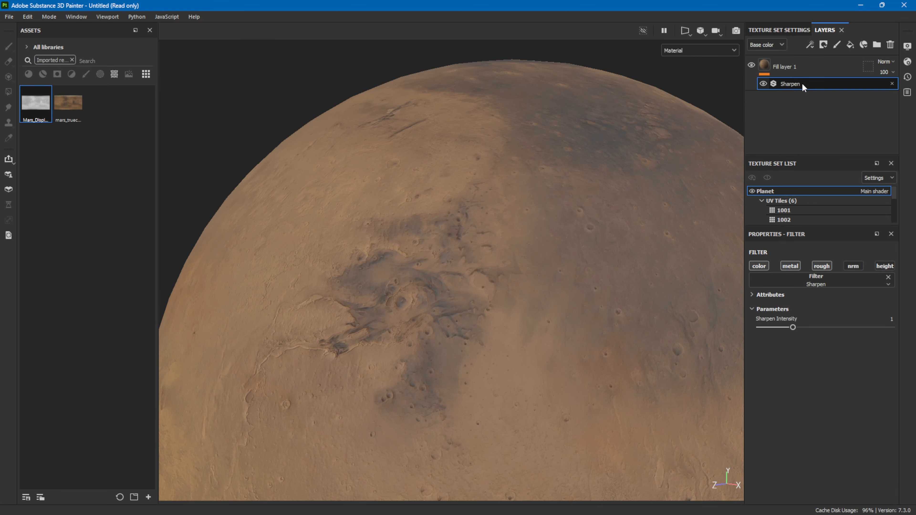
{"action": "left_click", "coordinate": [786, 68]}
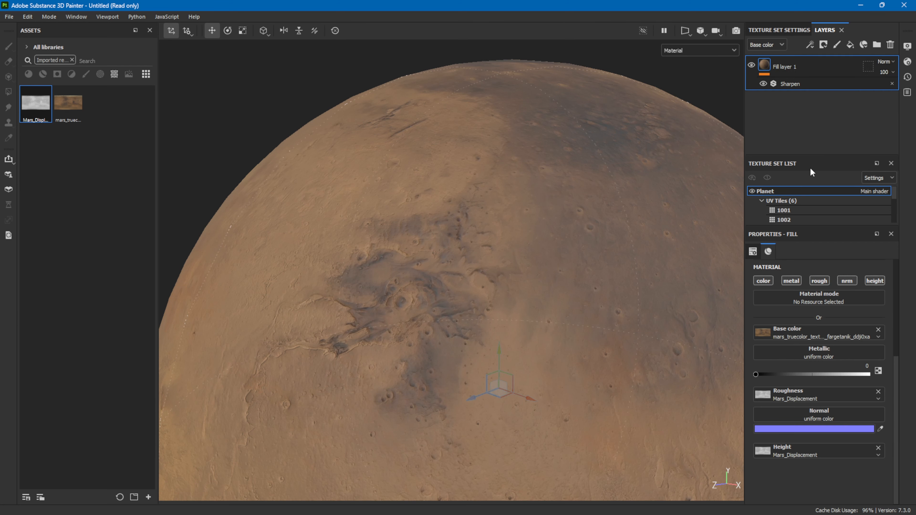
{"action": "left_click", "coordinate": [877, 284]}
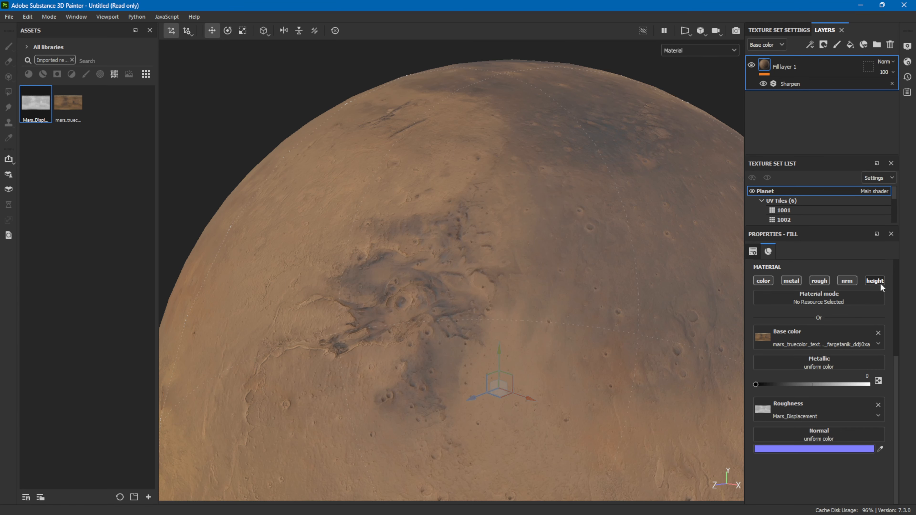
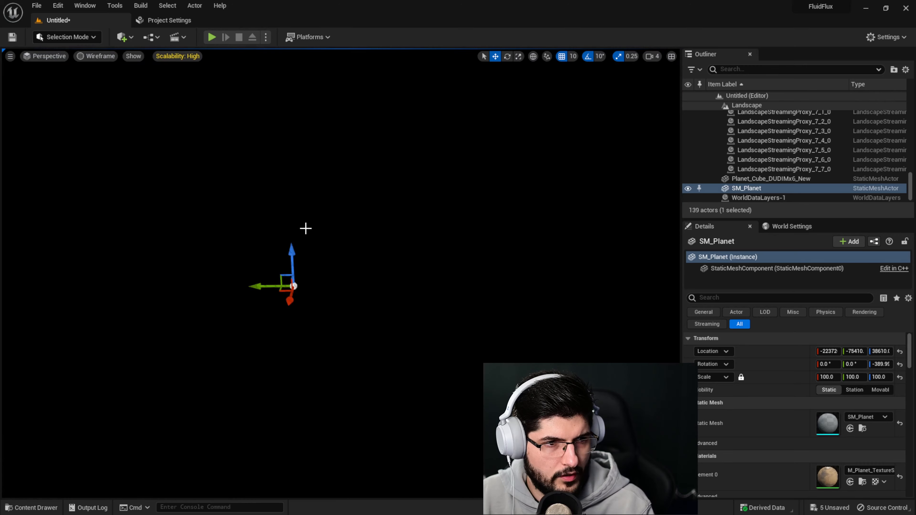
Switch to Unreal Engine and inspect the planets in wireframe, select Planet_Cube_DUDIMx6_New, and return the viewport to lit shading
{"action": "key", "text": "alt+4"}
{"action": "key", "text": "alt+2"}
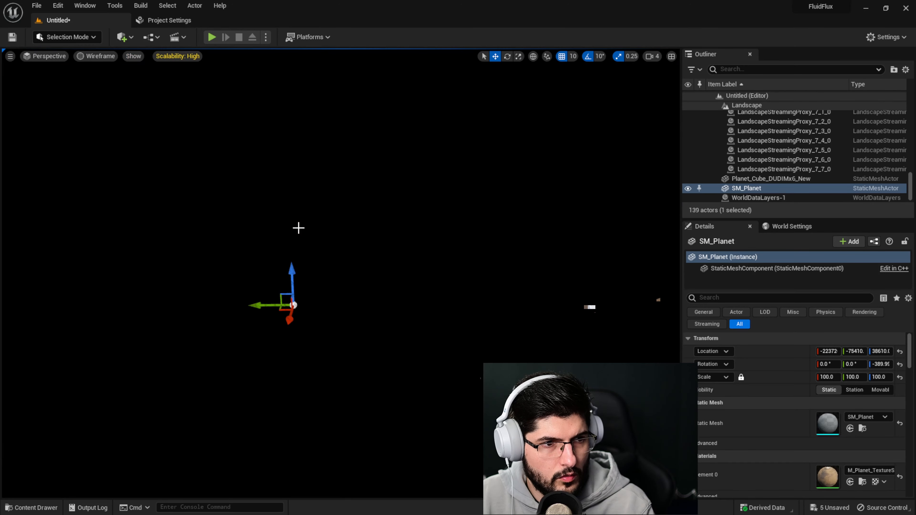
{"action": "right_click_drag", "start_coordinate": [340, 273], "coordinate": [357, 243]}
{"action": "key", "text": "alt+2"}
{"action": "key", "text": "w"}
{"action": "key", "text": "s"}
{"action": "key", "text": "w"}
{"action": "key", "text": "s"}
{"action": "left_click", "coordinate": [352, 264]}
{"action": "key", "text": "s"}
{"action": "key", "text": "alt+4"}
{"action": "key", "text": "q"}
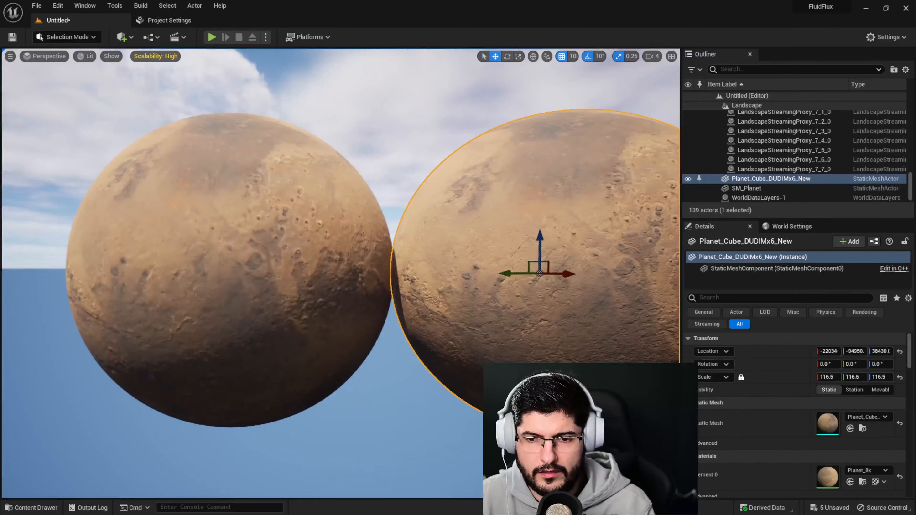
Compare the crater and surface detail of the two planets up close
{"action": "right_click_drag", "start_coordinate": [313, 309], "coordinate": [511, 244]}
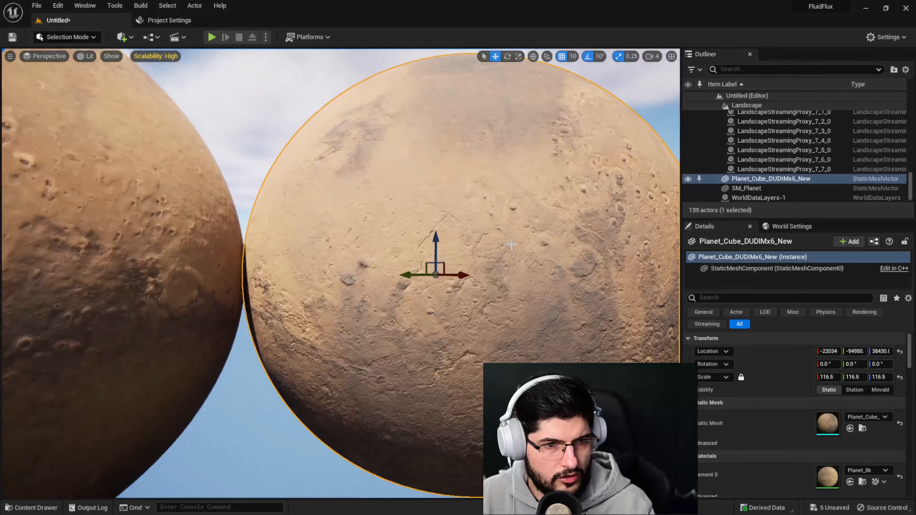
{"action": "key", "text": "w"}
{"action": "right_click_drag", "start_coordinate": [341, 273], "coordinate": [170, 254]}
{"action": "key", "text": "w"}
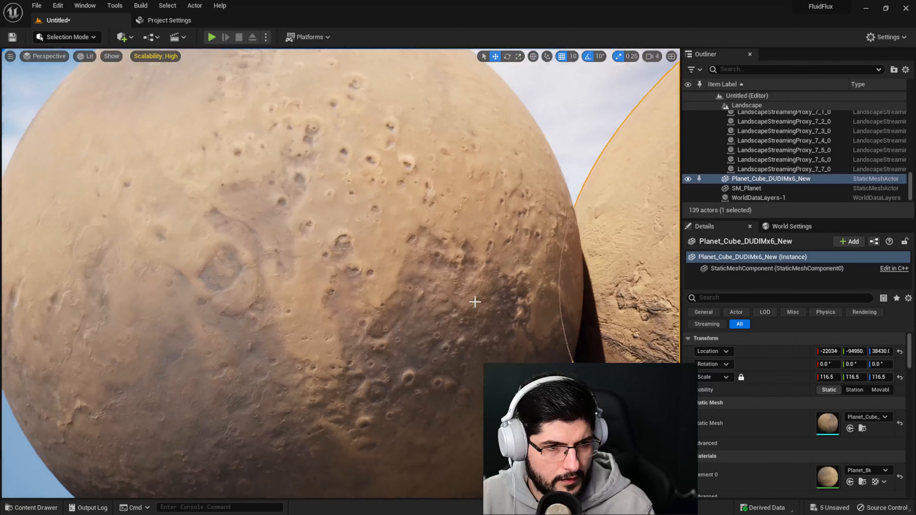
Select SM_Planet and compare the polar ice cap detail and overall surface of both planets
{"action": "left_click", "coordinate": [475, 302]}
{"action": "right_click_drag", "start_coordinate": [475, 301], "coordinate": [591, 276]}
{"action": "key", "text": "s"}
{"action": "key", "text": "e"}
{"action": "key", "text": "w"}
{"action": "key", "text": "w"}
{"action": "key", "text": "s"}
{"action": "key", "text": "e"}
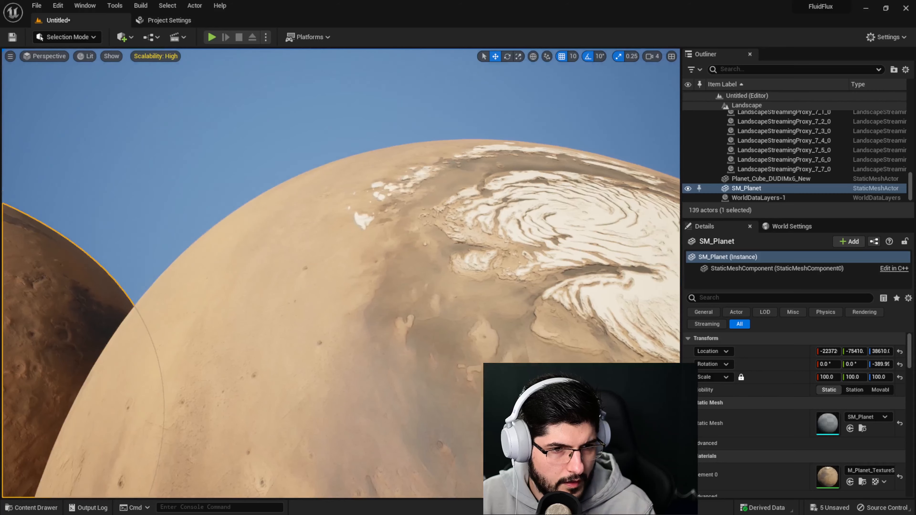
{"action": "right_click_drag", "start_coordinate": [448, 274], "coordinate": [281, 205]}
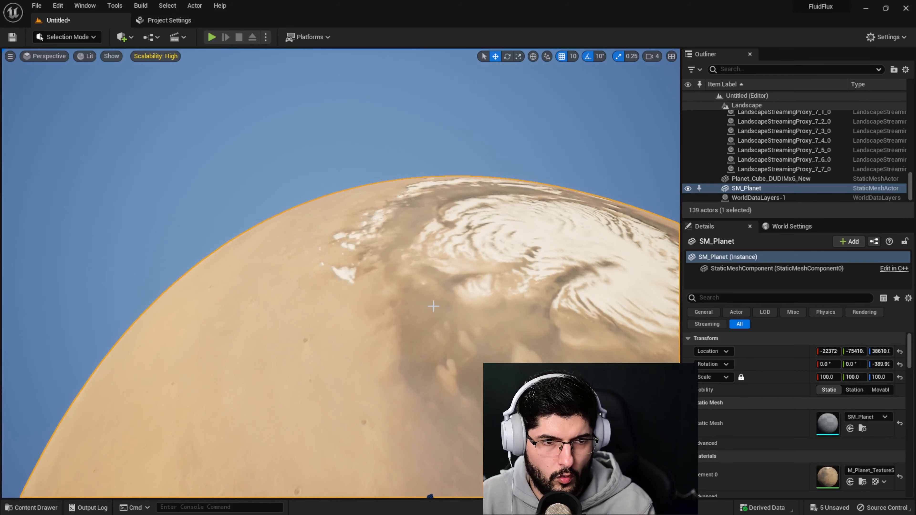
{"action": "right_click_drag", "start_coordinate": [464, 305], "coordinate": [512, 297]}
{"action": "key", "text": "s"}
{"action": "key", "text": "q"}
{"action": "right_click_drag", "start_coordinate": [394, 336], "coordinate": [533, 276]}
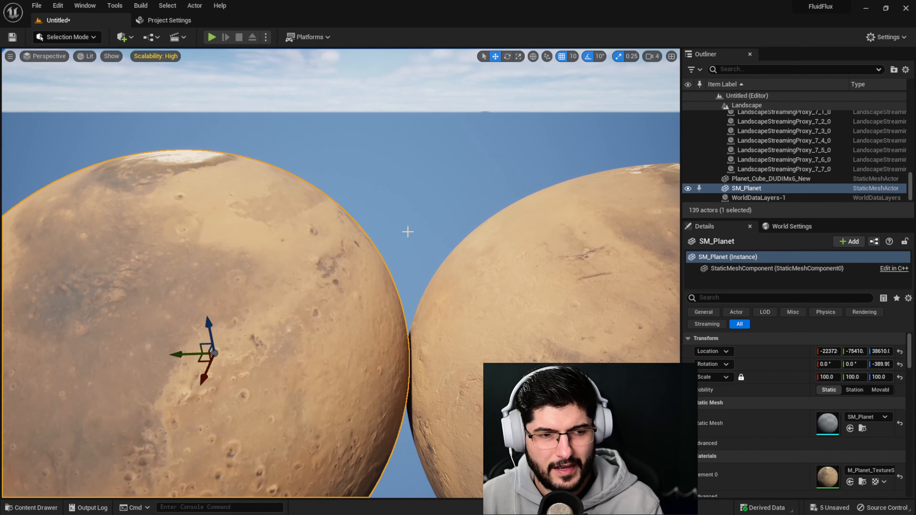
Examine the craters and surface texture of SM_Planet from a closer, lower viewpoint
{"action": "key", "text": "q"}
{"action": "right_click_drag", "start_coordinate": [407, 231], "coordinate": [399, 355]}
{"action": "key", "text": "e"}
{"action": "key", "text": "s"}
{"action": "key", "text": "w"}
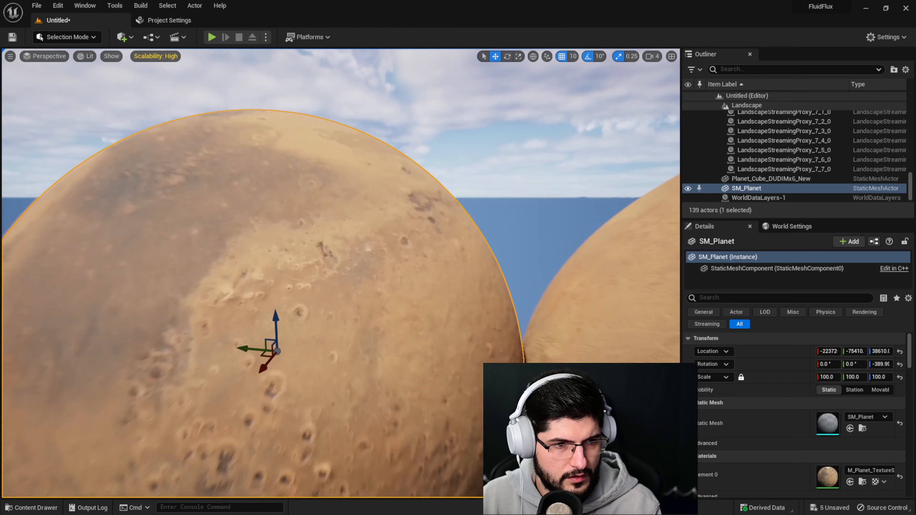
{"action": "right_click_drag", "start_coordinate": [445, 385], "coordinate": [446, 384]}
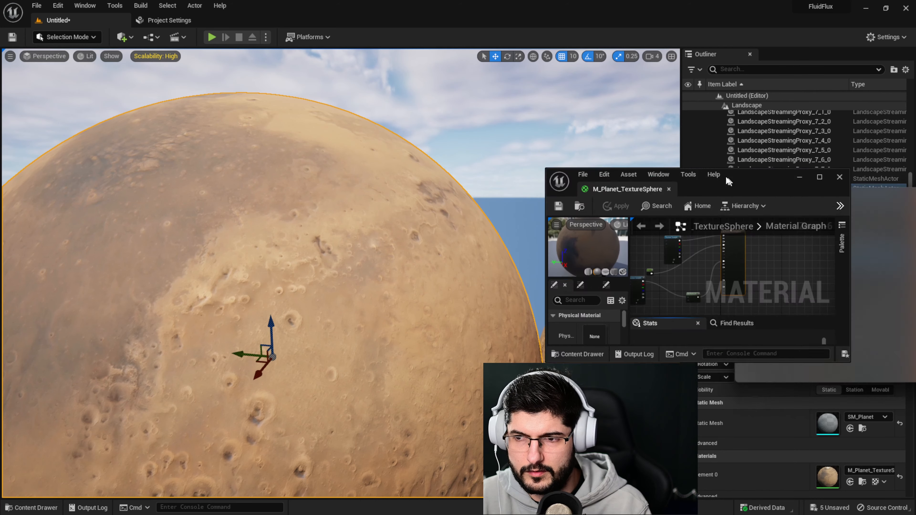
Add another normal map texture sample to the M_Planet_TextureSphere material graph, next to the existing normal texture sample
{"action": "right_click_drag", "start_coordinate": [669, 216], "coordinate": [685, 210]}
{"action": "scroll", "coordinate": [666, 209], "scroll_direction": "up", "scroll_amount": 6}
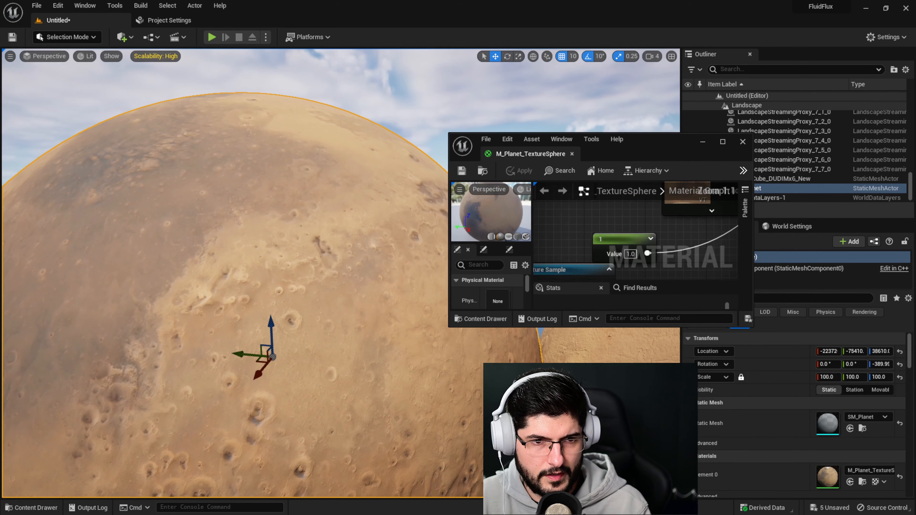
{"action": "right_click_drag", "start_coordinate": [646, 254], "coordinate": [676, 219]}
{"action": "left_click", "coordinate": [599, 251]}
{"action": "scroll", "coordinate": [603, 245], "scroll_direction": "down", "scroll_amount": 2}
{"action": "right_click_drag", "start_coordinate": [612, 275], "coordinate": [620, 244]}
{"action": "scroll", "coordinate": [595, 233], "scroll_direction": "down", "scroll_amount": 1}
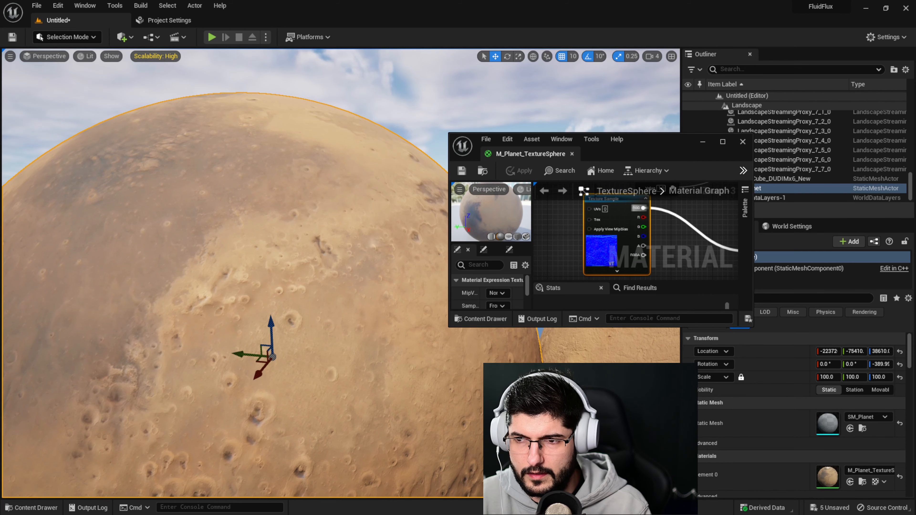
{"action": "left_click_drag", "start_coordinate": [915, 185], "coordinate": [551, 237]}
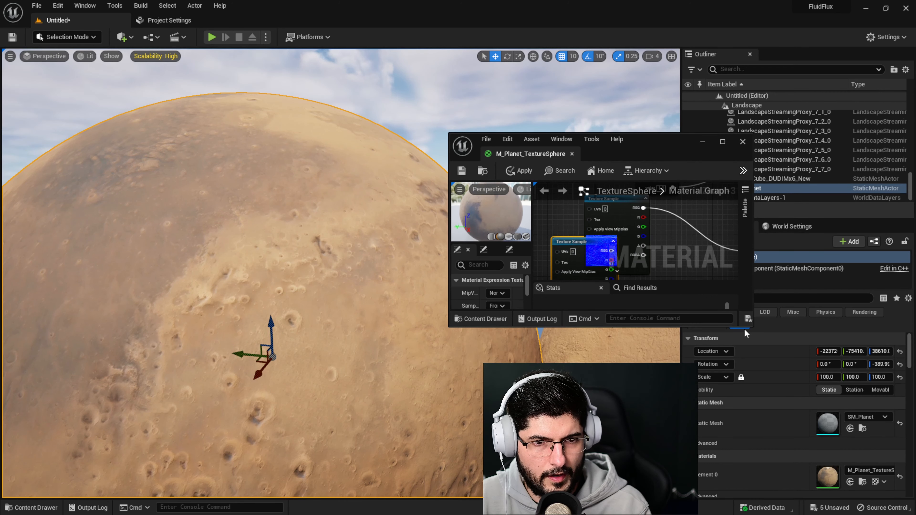
Connect the new texture sample's RGB output to the material's Normal input, apply the material, and move its editor off the viewport
{"action": "left_click_drag", "start_coordinate": [735, 326], "coordinate": [752, 451]}
{"action": "left_click_drag", "start_coordinate": [599, 285], "coordinate": [669, 254]}
{"action": "right_click_drag", "start_coordinate": [705, 244], "coordinate": [606, 343]}
{"action": "left_click_drag", "start_coordinate": [599, 342], "coordinate": [734, 231]}
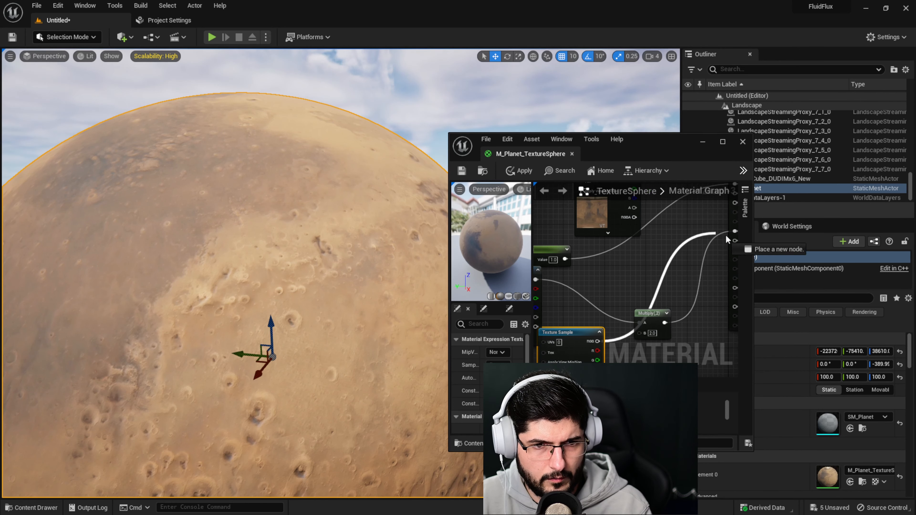
{"action": "right_click_drag", "start_coordinate": [725, 235], "coordinate": [683, 233]}
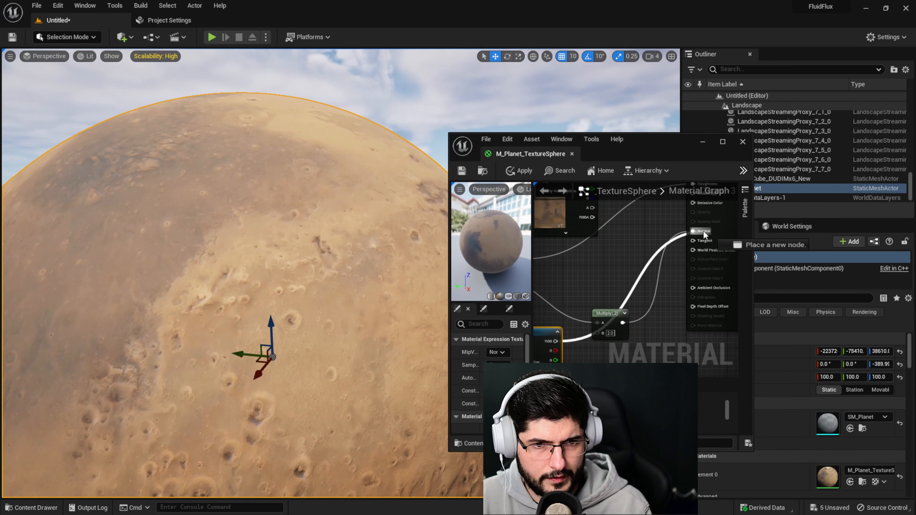
{"action": "left_click", "coordinate": [519, 170]}
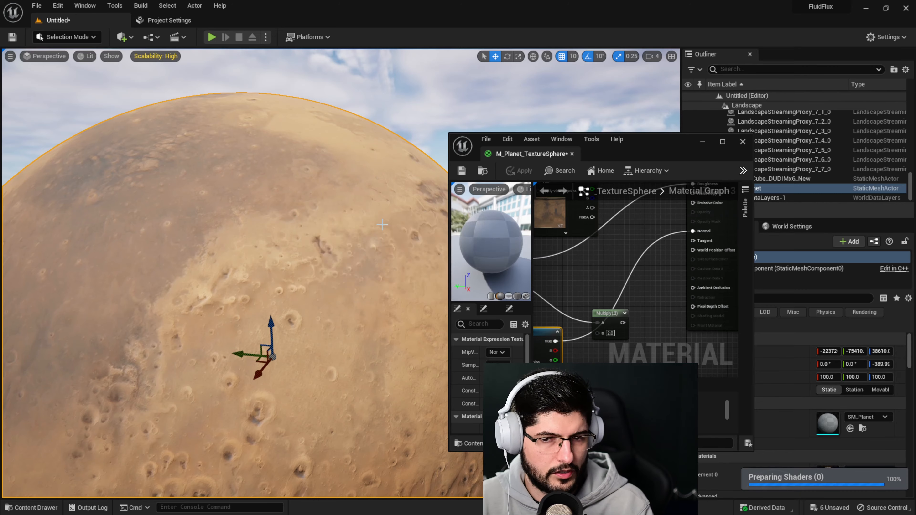
{"action": "left_click_drag", "start_coordinate": [643, 145], "coordinate": [915, 151]}
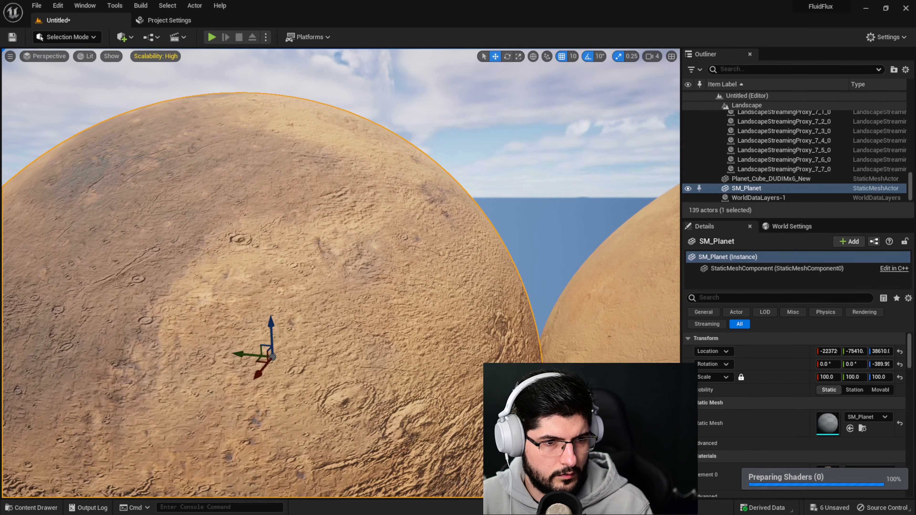
Inspect the changed normal detail on SM_Planet, and focus on Planet_Cube_DUDIMx6_New to compare its surface
{"action": "right_click_drag", "start_coordinate": [383, 213], "coordinate": [220, 361]}
{"action": "key", "text": "s"}
{"action": "key", "text": "a"}
{"action": "key", "text": "q"}
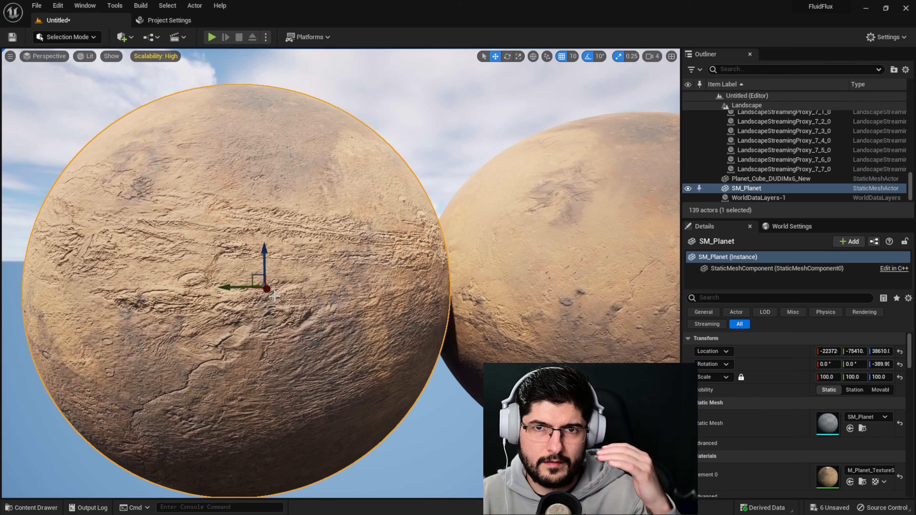
{"action": "left_click", "coordinate": [582, 307]}
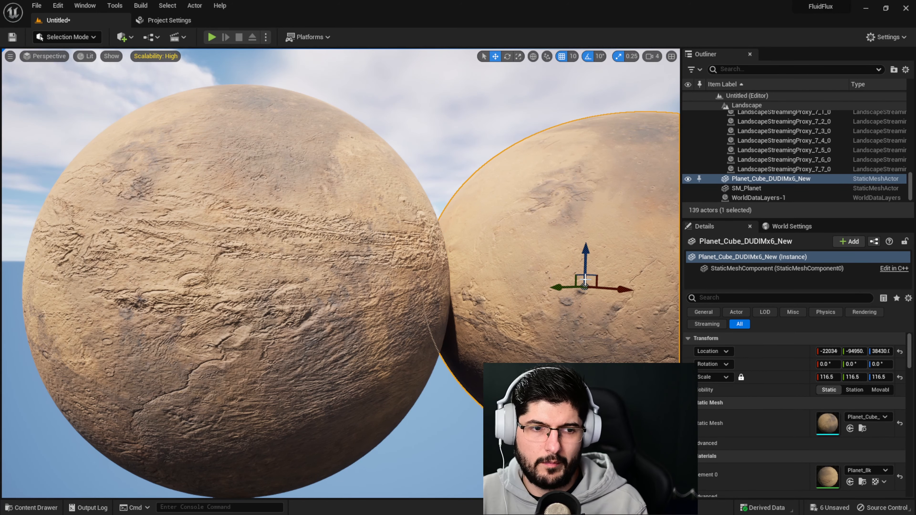
{"action": "key", "text": "f"}
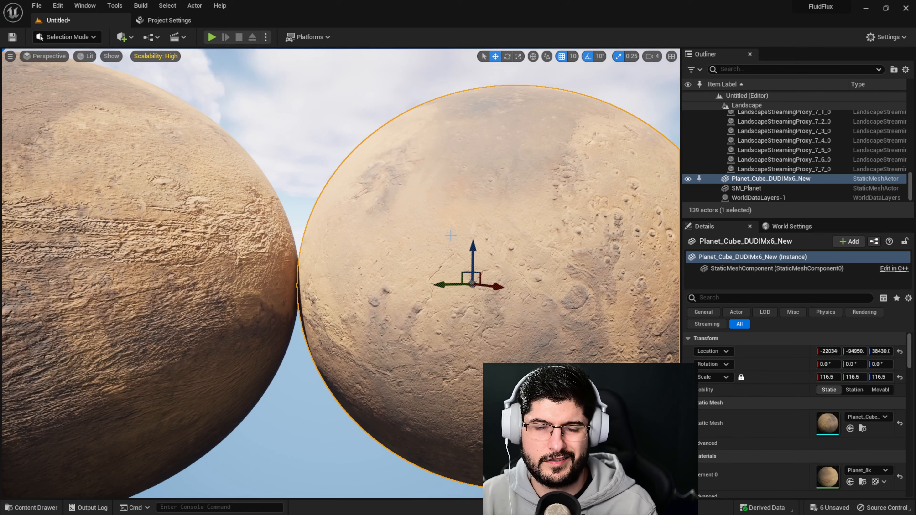
{"action": "right_click_drag", "start_coordinate": [451, 235], "coordinate": [434, 301]}
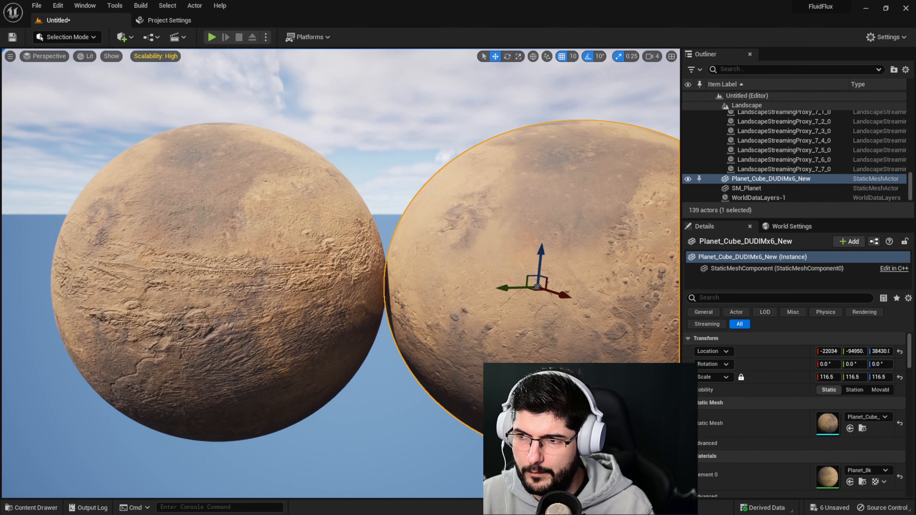
Review the exported Planet_Cube_DUDIMx6_New occlusion, normal and base color tiles in the Downloads folder, selecting all of them
{"action": "left_click_drag", "start_coordinate": [915, 117], "coordinate": [390, 117]}
{"action": "left_click", "coordinate": [297, 207]}
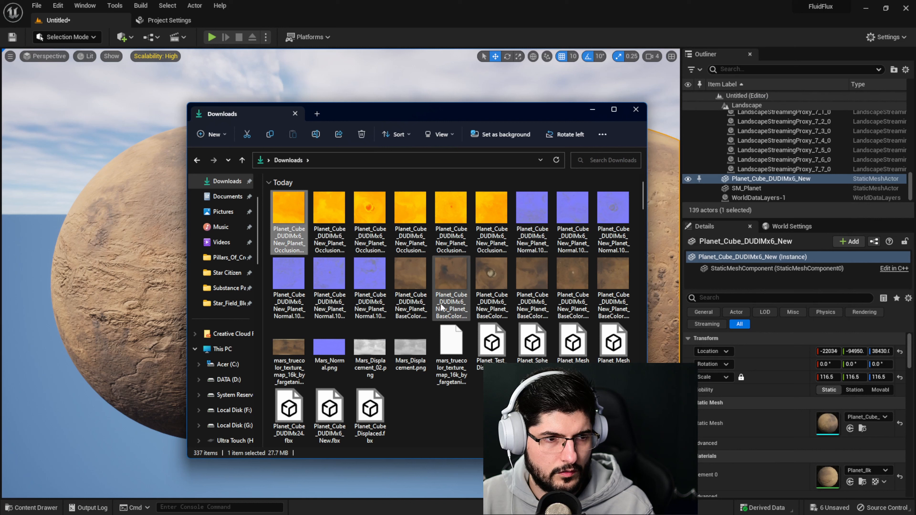
{"action": "left_click", "coordinate": [609, 285]}
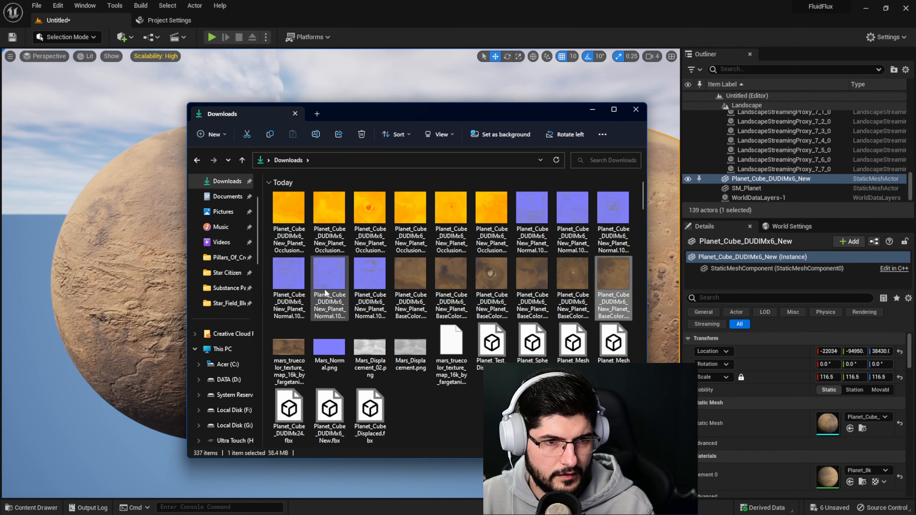
{"action": "left_click", "coordinate": [357, 273]}
{"action": "left_click", "coordinate": [518, 219]}
{"action": "left_click", "coordinate": [489, 208]}
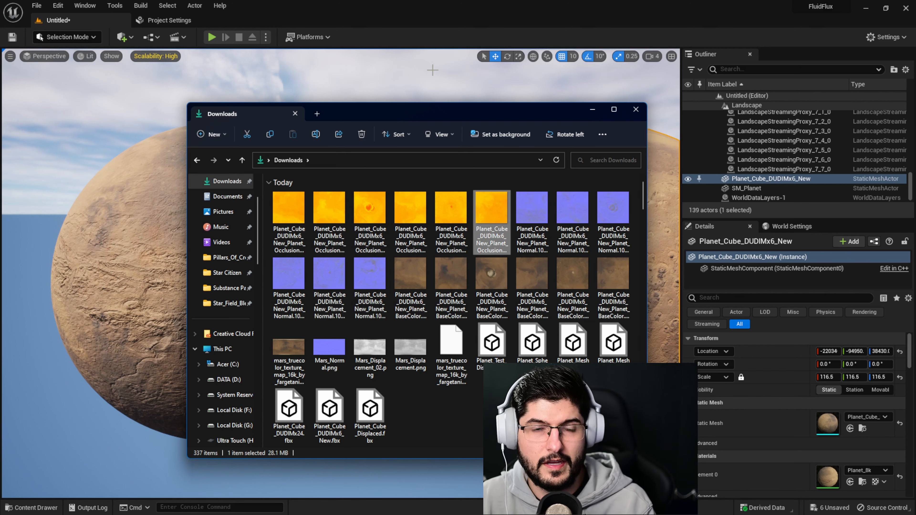
{"action": "left_click", "coordinate": [286, 212]}
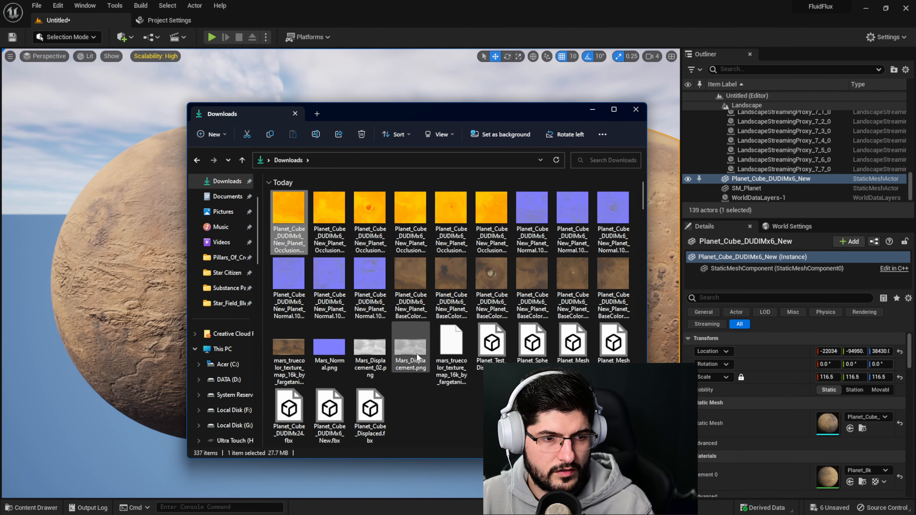
{"action": "left_click", "coordinate": [609, 284], "text": "shift"}
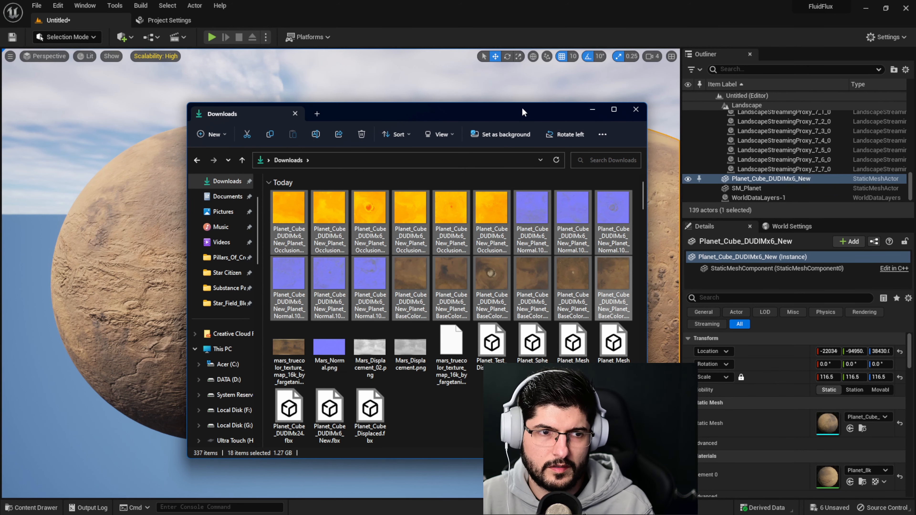
{"action": "mouse_move", "coordinate": [522, 112]}
{"action": "left_mouse_down"}
{"action": "mouse_move", "coordinate": [915, 112]}
{"action": "mouse_move", "coordinate": [534, 113]}
{"action": "left_mouse_up"}
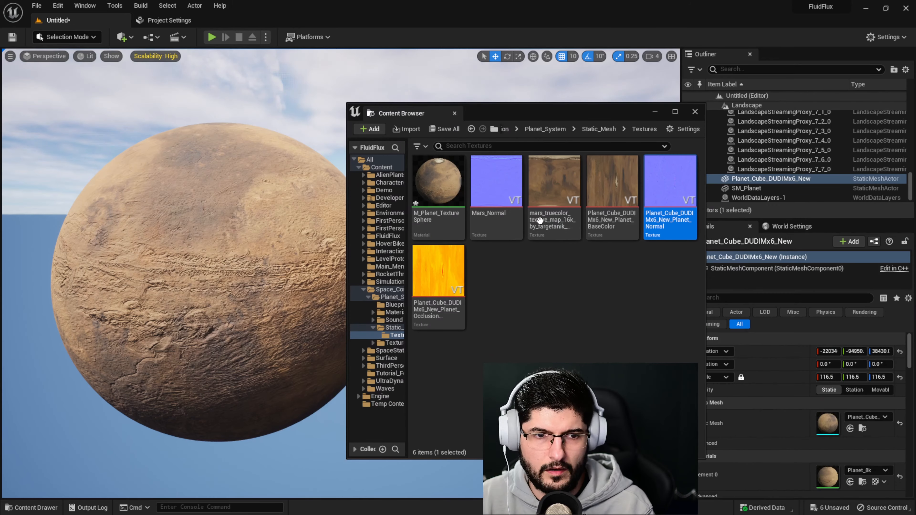
Examine the imported Planet_Cube_DUDIMx6_New base color, normal and occlusion virtual textures in the project's Textures folder
{"action": "left_click", "coordinate": [588, 259]}
{"action": "left_click", "coordinate": [628, 180]}
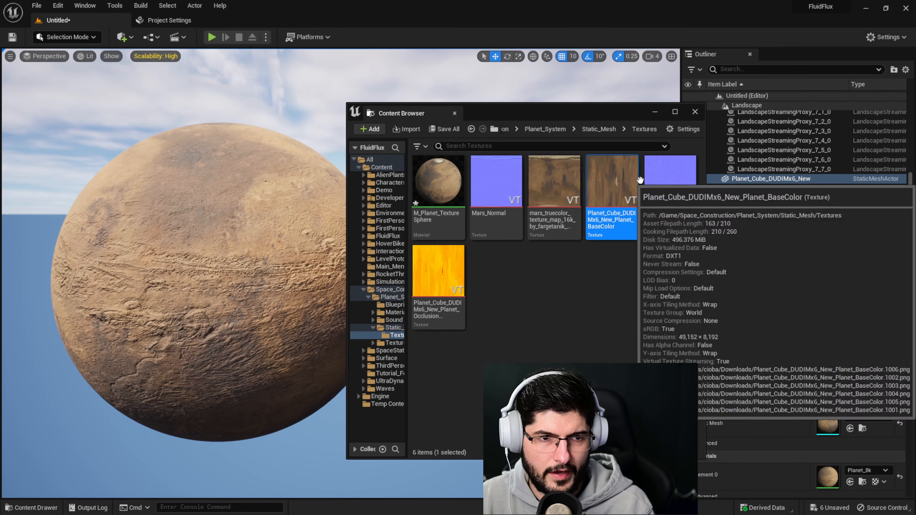
{"action": "left_click", "coordinate": [662, 180], "text": "ctrl"}
{"action": "left_click", "coordinate": [557, 188], "text": "ctrl"}
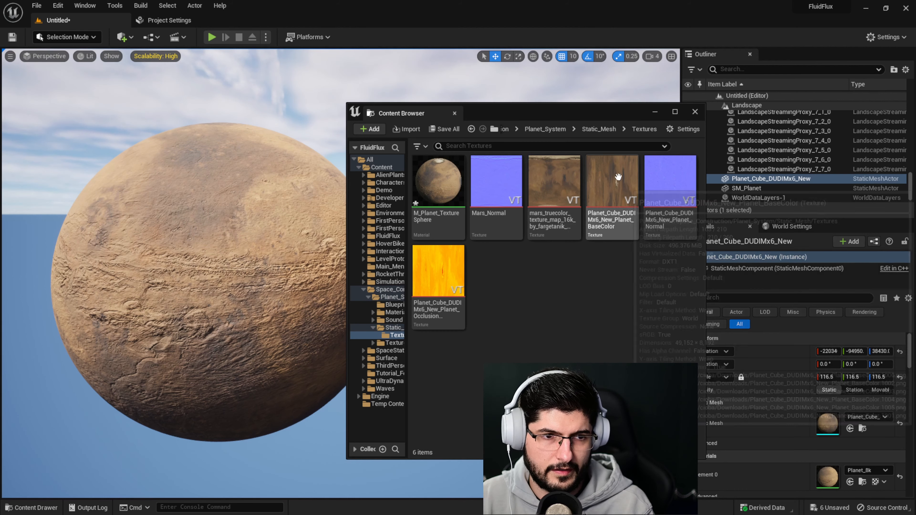
{"action": "left_click", "coordinate": [554, 180], "text": "ctrl"}
{"action": "left_click", "coordinate": [436, 258], "text": "ctrl"}
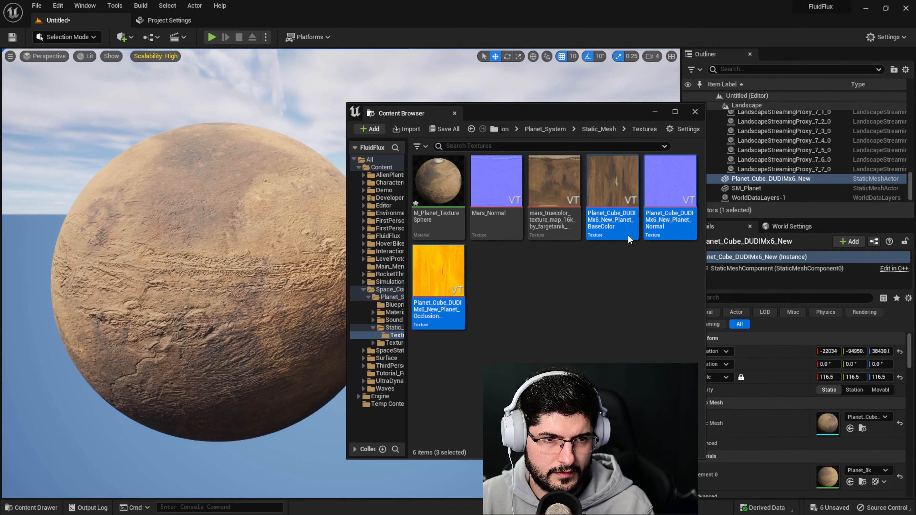
{"action": "left_click", "coordinate": [583, 262]}
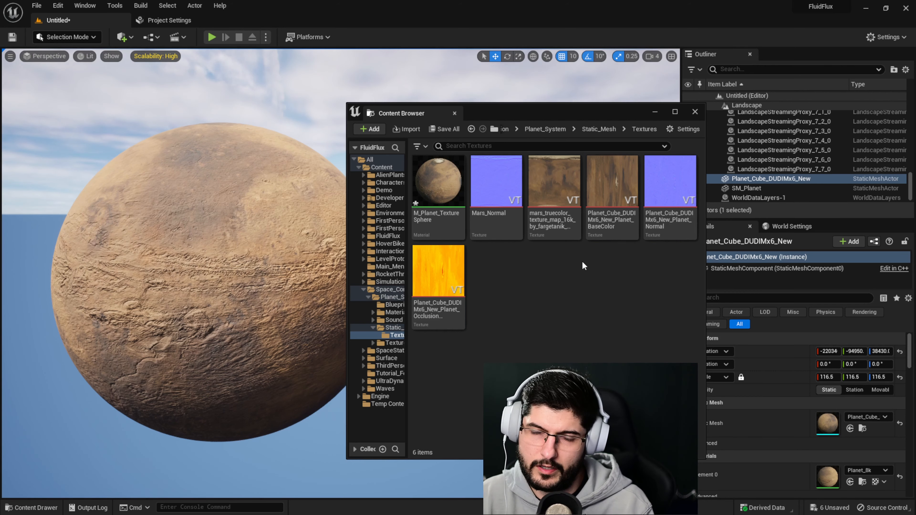
{"action": "mouse_move", "coordinate": [633, 190]}
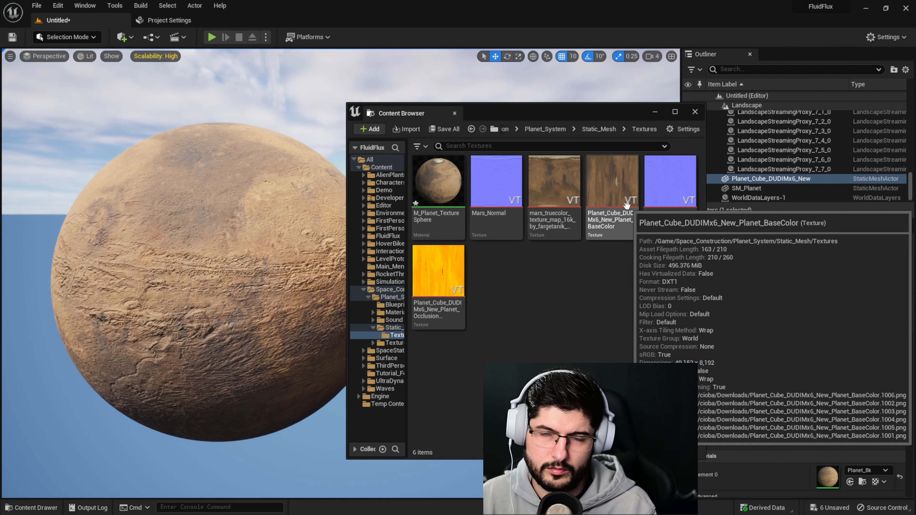
{"action": "left_click_drag", "start_coordinate": [597, 116], "coordinate": [915, 127]}
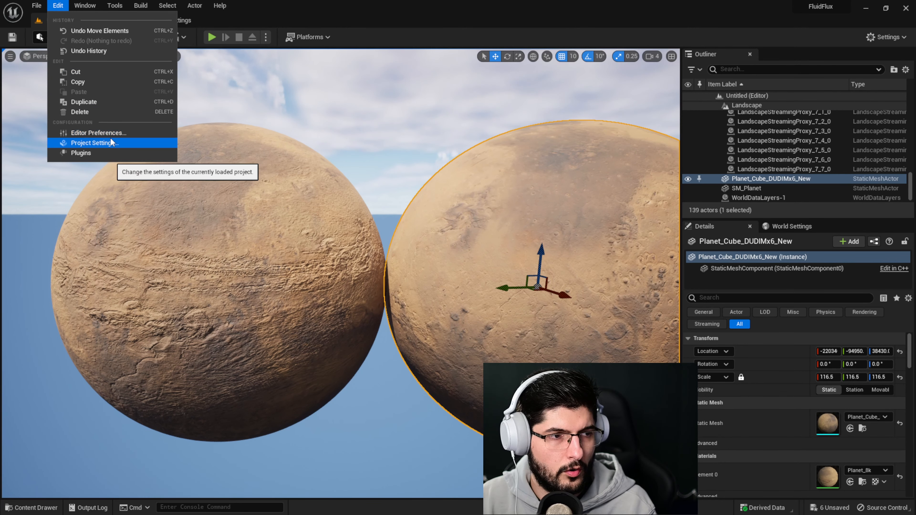
Search the Project Settings for "texture", review the virtual texture support and import options under Rendering, and close the settings
{"action": "left_click", "coordinate": [110, 141]}
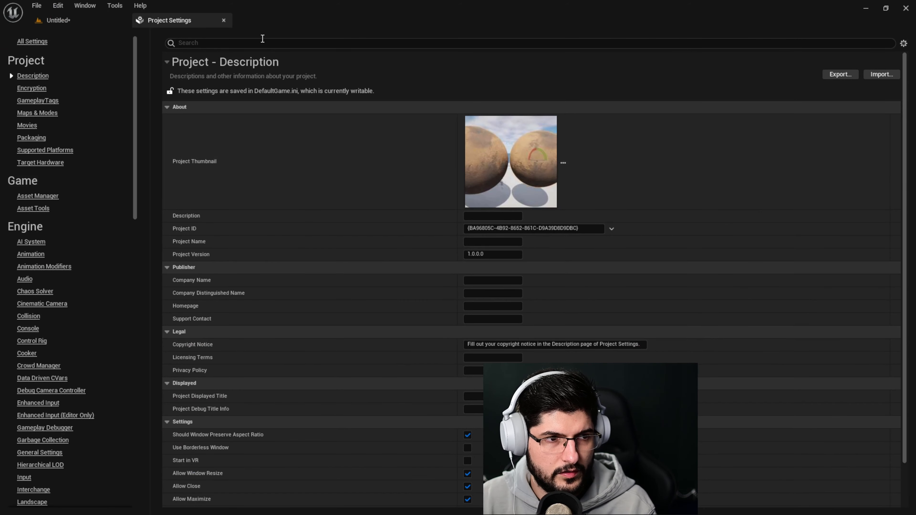
{"action": "left_click", "coordinate": [234, 42]}
{"action": "type", "text": "texture"}
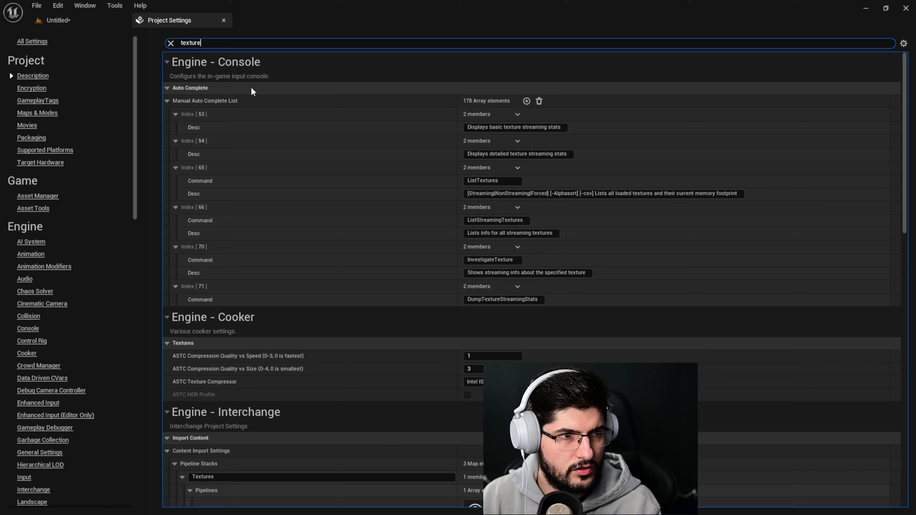
{"action": "scroll", "coordinate": [367, 293], "scroll_direction": "down", "scroll_amount": 10}
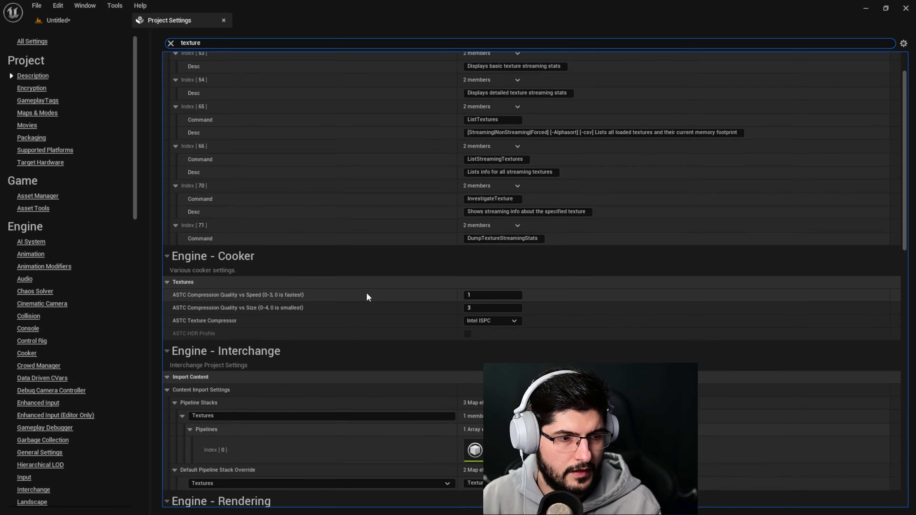
{"action": "scroll", "coordinate": [210, 397], "scroll_direction": "down", "scroll_amount": 3}
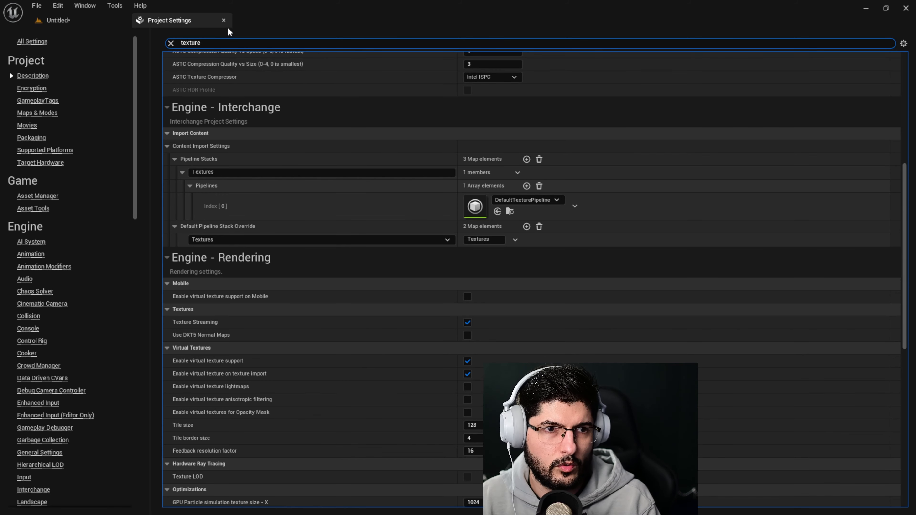
{"action": "left_click", "coordinate": [224, 20]}
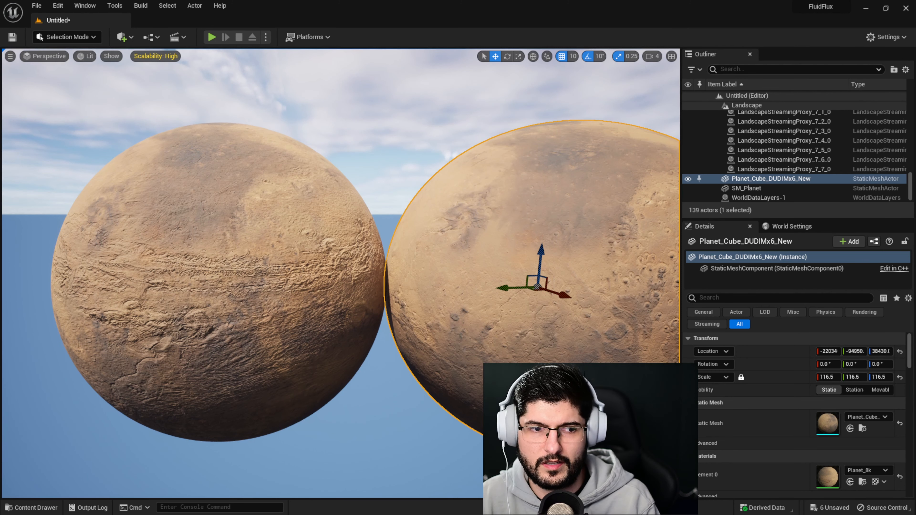
Compare the surface relief of SM_Planet and Planet_Cube_DUDIMx6_New up close, selecting each planet in turn
{"action": "right_click_drag", "start_coordinate": [521, 219], "coordinate": [558, 219]}
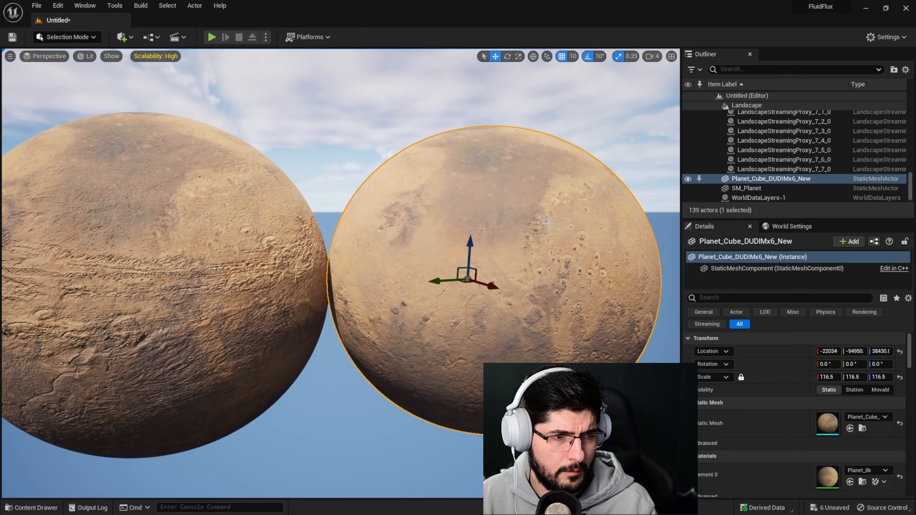
{"action": "right_click_drag", "start_coordinate": [395, 370], "coordinate": [415, 314]}
{"action": "key", "text": "w"}
{"action": "key", "text": "e"}
{"action": "key", "text": "a"}
{"action": "key", "text": "w"}
{"action": "key", "text": "s"}
{"action": "left_click", "coordinate": [216, 307]}
{"action": "key", "text": "s"}
{"action": "key", "text": "w"}
{"action": "key", "text": "w"}
{"action": "left_click", "coordinate": [571, 200]}
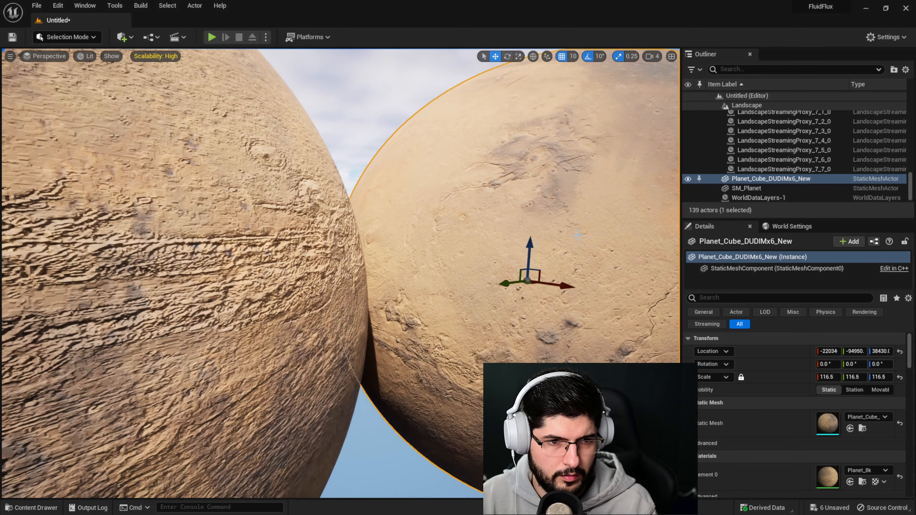
{"action": "key", "text": "w"}
{"action": "right_click_drag", "start_coordinate": [578, 235], "coordinate": [257, 224]}
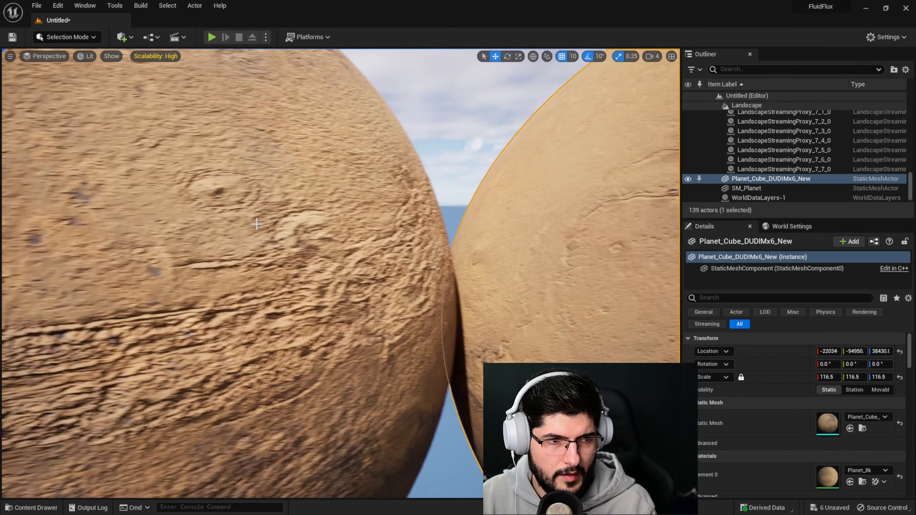
Focus on SM_Planet to check its whole surface, and select Planet_Cube_DUDIMx6_New for a side-by-side comparison
{"action": "left_click", "coordinate": [256, 224]}
{"action": "key", "text": "f"}
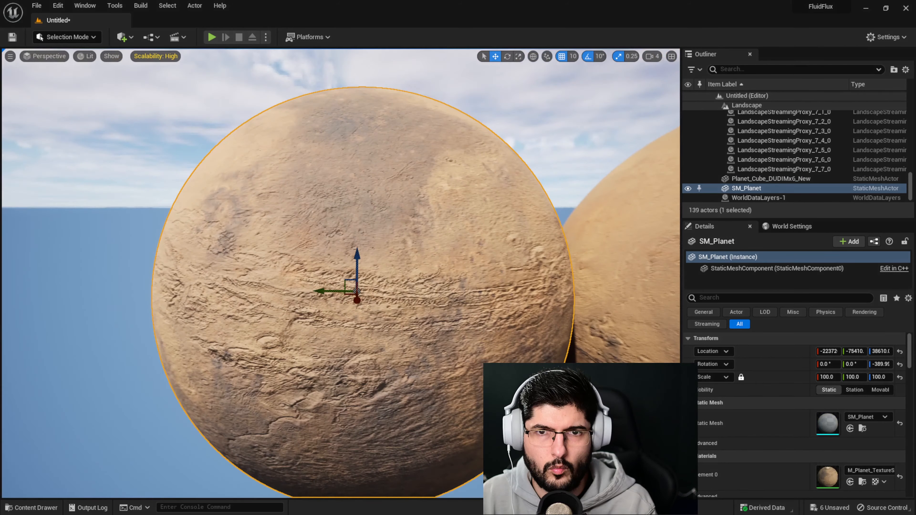
{"action": "key", "text": "a"}
{"action": "right_click_drag", "start_coordinate": [322, 361], "coordinate": [339, 365]}
{"action": "key", "text": "w"}
{"action": "key", "text": "d"}
{"action": "right_click_drag", "start_coordinate": [556, 319], "coordinate": [593, 307]}
{"action": "left_click", "coordinate": [547, 267]}
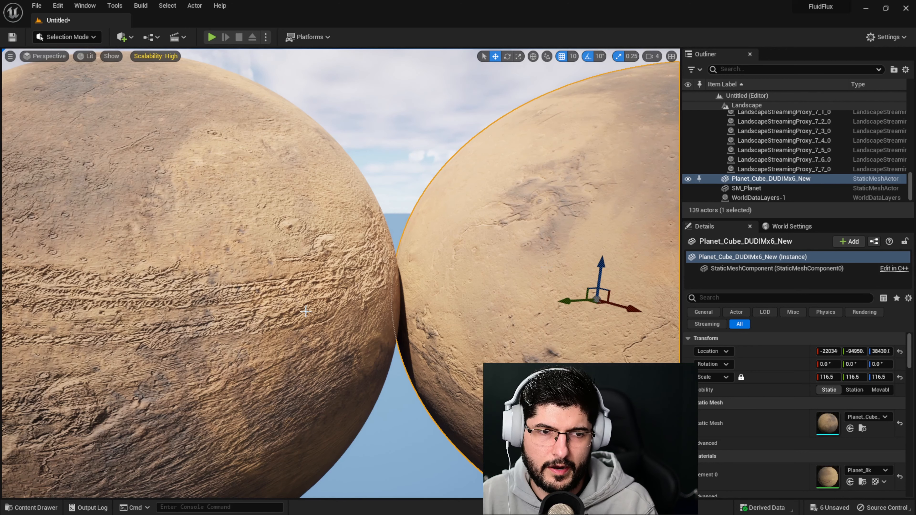
View both planets from further back, select SM_Planet and examine its base color and surface relief
{"action": "right_click_drag", "start_coordinate": [306, 311], "coordinate": [600, 198]}
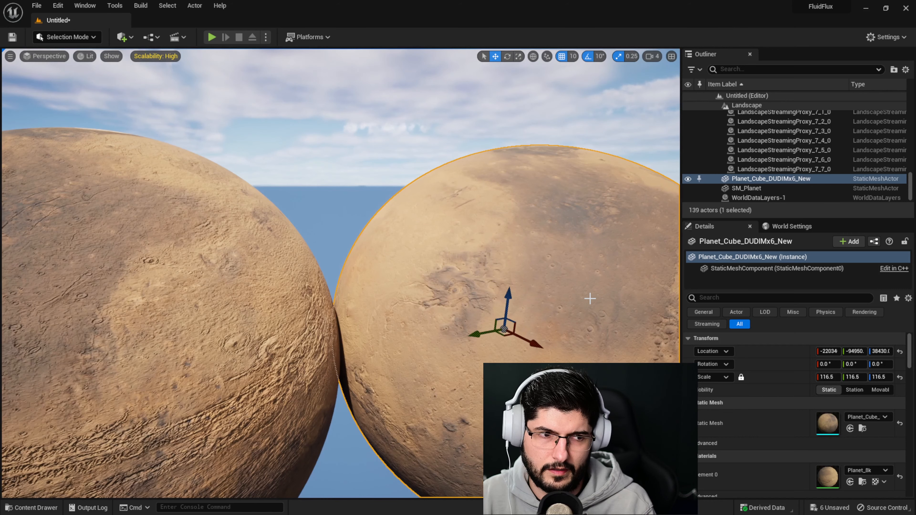
{"action": "key", "text": "s"}
{"action": "right_click_drag", "start_coordinate": [375, 309], "coordinate": [342, 252]}
{"action": "left_click", "coordinate": [343, 124]}
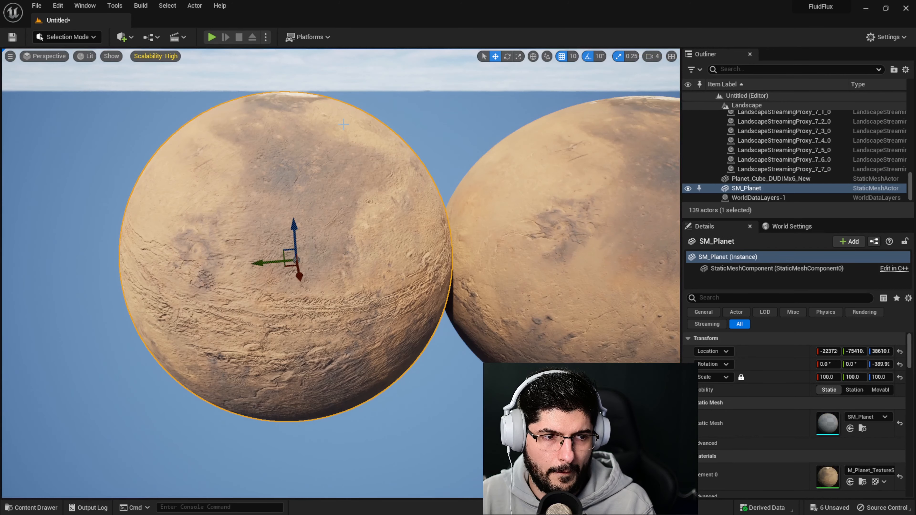
{"action": "key", "text": "w"}
{"action": "key", "text": "e"}
{"action": "right_click_drag", "start_coordinate": [336, 167], "coordinate": [314, 103]}
{"action": "key", "text": "q"}
{"action": "right_click_drag", "start_coordinate": [336, 231], "coordinate": [334, 182]}
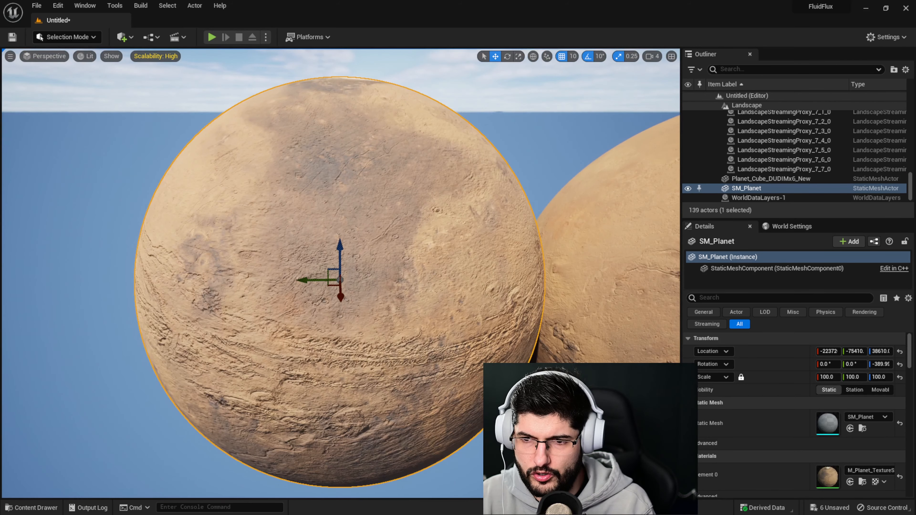
Add a virtual Texture Sample node beside the output node in the M_Planet_TextureSphere material graph
{"action": "left_click_drag", "start_coordinate": [915, 128], "coordinate": [685, 118]}
{"action": "scroll", "coordinate": [704, 260], "scroll_direction": "down", "scroll_amount": 2}
{"action": "right_click_drag", "start_coordinate": [689, 262], "coordinate": [599, 302]}
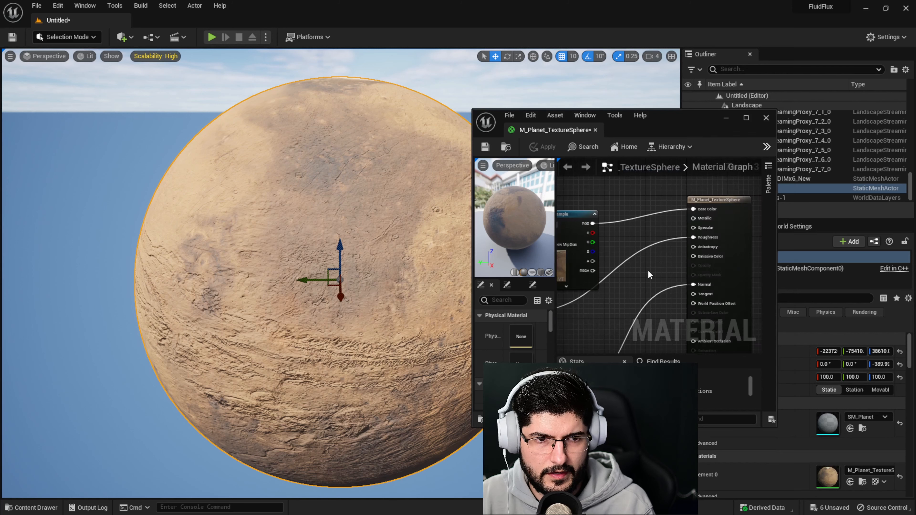
{"action": "right_click_drag", "start_coordinate": [648, 273], "coordinate": [691, 279]}
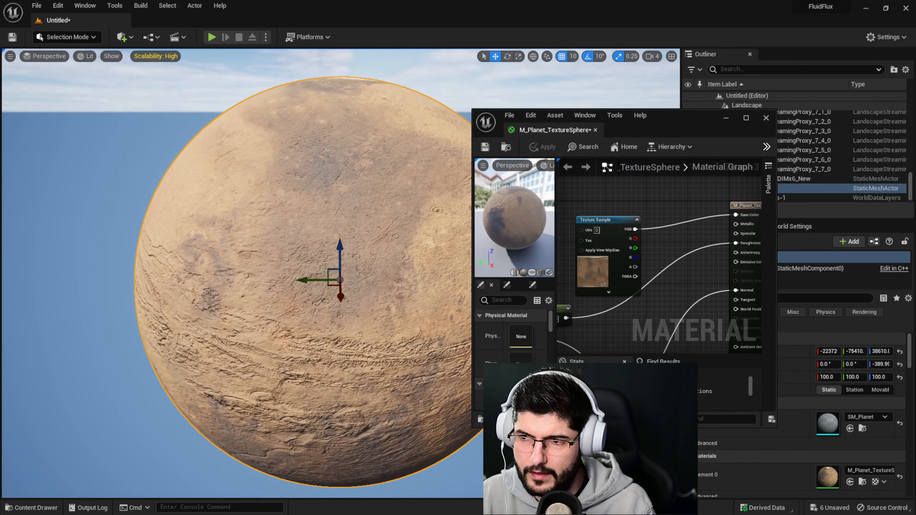
{"action": "left_click_drag", "start_coordinate": [915, 170], "coordinate": [650, 197]}
{"action": "right_click_drag", "start_coordinate": [708, 202], "coordinate": [649, 239]}
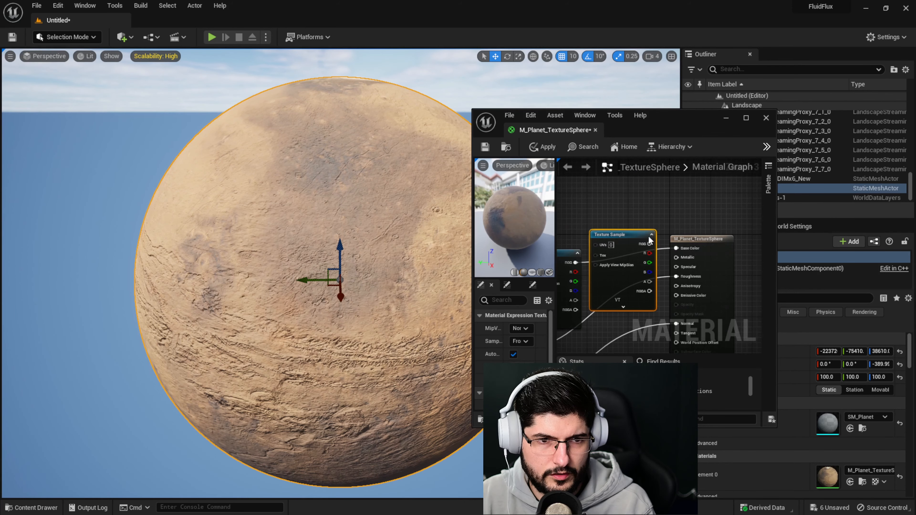
Connect the new Texture Sample's RGB output to Base Color, apply the M_Planet_TextureSphere material and minimize its editor
{"action": "left_click_drag", "start_coordinate": [649, 244], "coordinate": [676, 249]}
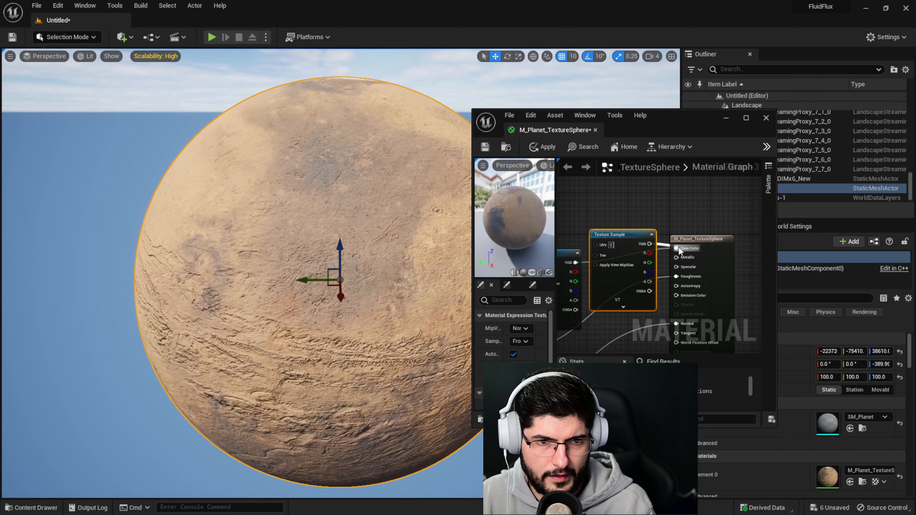
{"action": "left_click", "coordinate": [539, 149]}
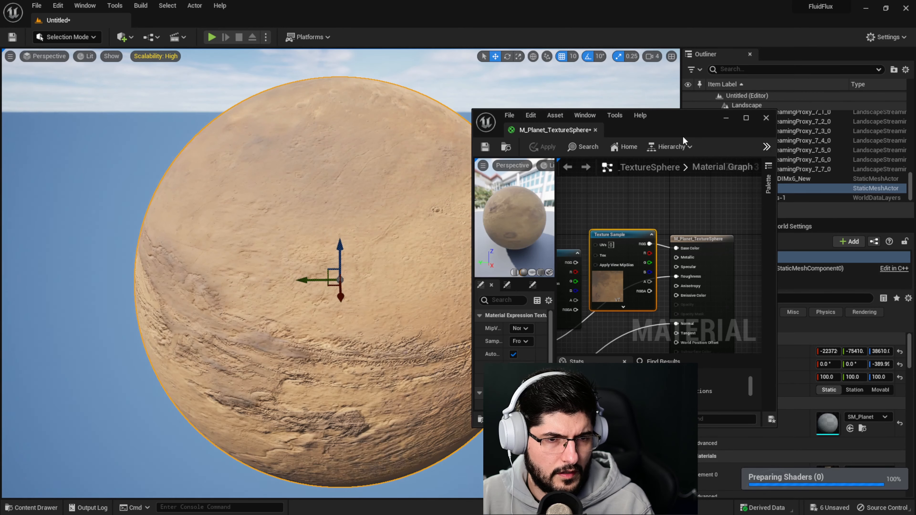
{"action": "left_click", "coordinate": [725, 117]}
Compare the retextured SM_Planet side by side with Planet_Cube_DUDIMx6_New, selecting each planet in turn
{"action": "right_click_drag", "start_coordinate": [340, 280], "coordinate": [390, 277]}
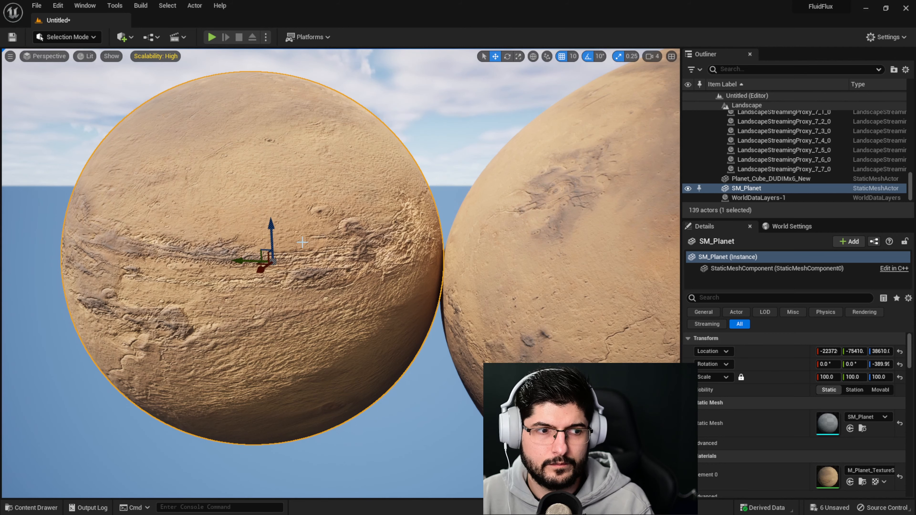
{"action": "scroll", "coordinate": [352, 292], "scroll_direction": "down", "scroll_amount": 5}
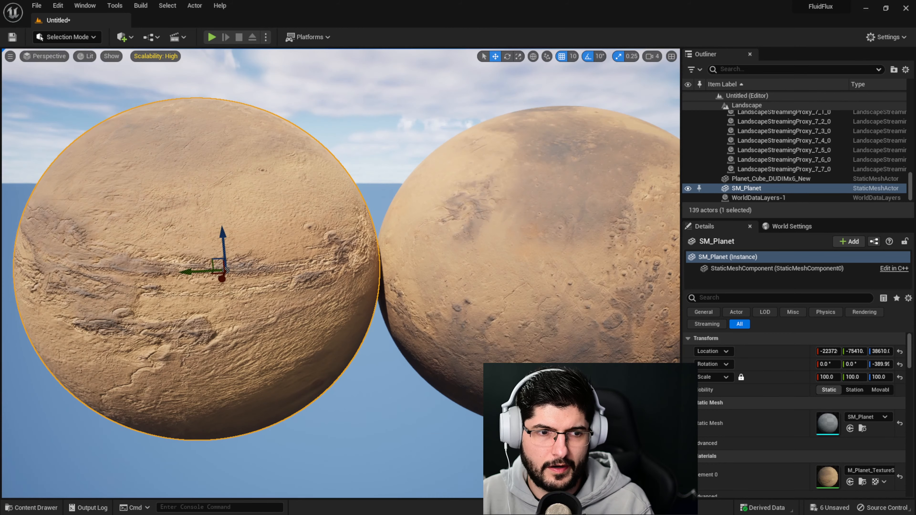
{"action": "left_click", "coordinate": [503, 196]}
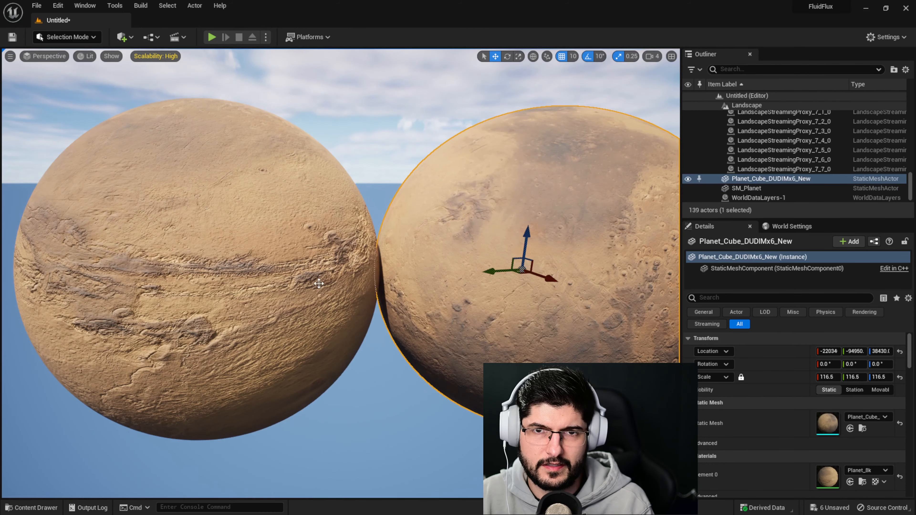
{"action": "left_click", "coordinate": [216, 298]}
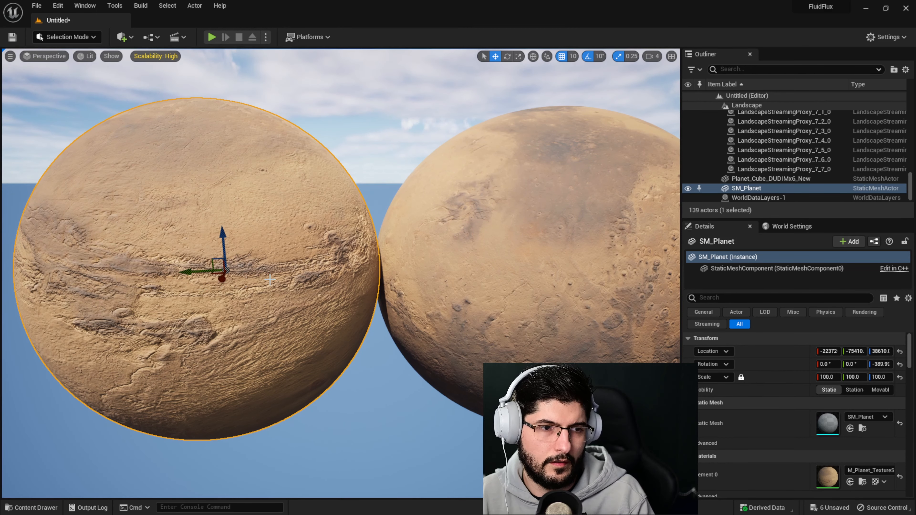
{"action": "key", "text": "s"}
{"action": "right_click_drag", "start_coordinate": [269, 279], "coordinate": [289, 260]}
{"action": "left_click", "coordinate": [439, 274]}
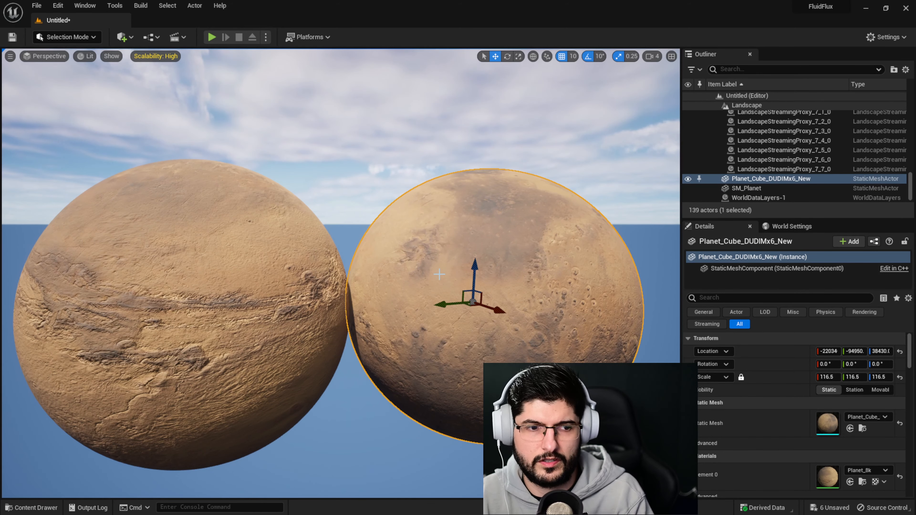
Inspect the surface of Planet_Cube_DUDIMx6_New from several viewpoints with SM_Planet alongside
{"action": "key", "text": "e"}
{"action": "key", "text": "e"}
{"action": "right_click_drag", "start_coordinate": [470, 270], "coordinate": [412, 360]}
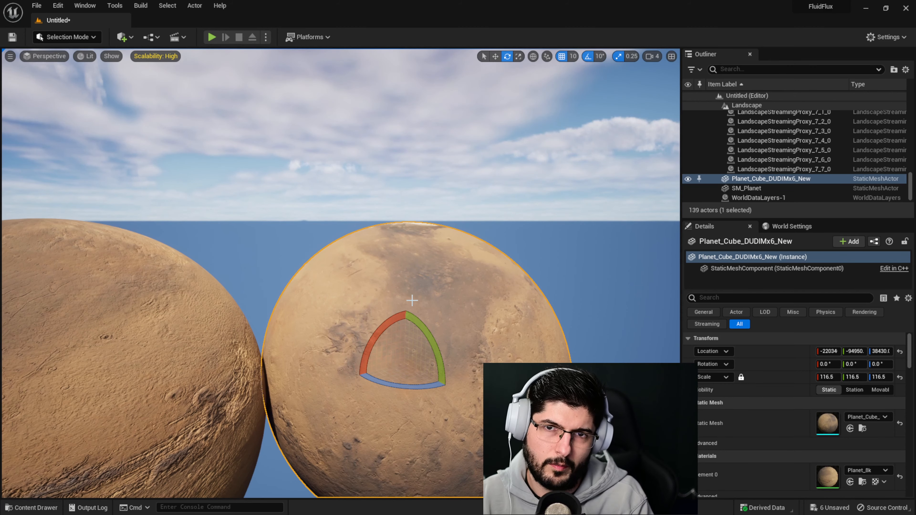
{"action": "right_click_drag", "start_coordinate": [426, 286], "coordinate": [329, 402]}
{"action": "key", "text": "w"}
{"action": "key", "text": "d"}
{"action": "key", "text": "s"}
{"action": "right_click_drag", "start_coordinate": [374, 341], "coordinate": [372, 393]}
{"action": "key", "text": "e"}
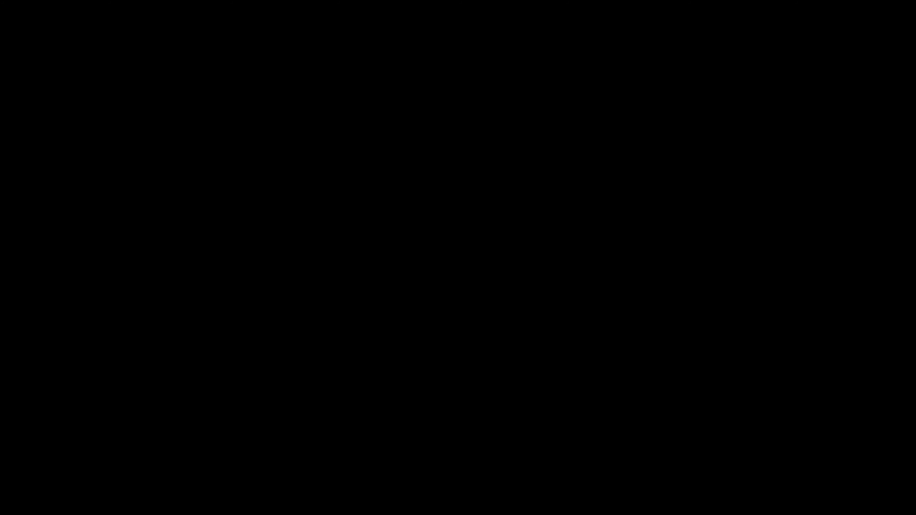